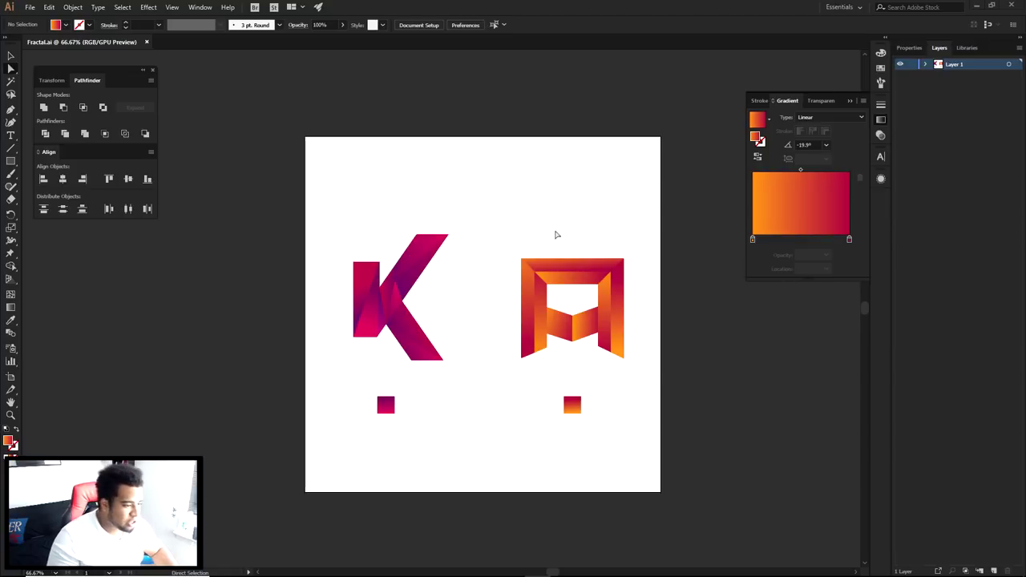
Examine the gradient facets that make up the sample K and A letters and their swatch squares
scroll(550, 274, up, 2)
drag(363, 387, 636, 334)
drag(311, 77, 665, 487)
drag(647, 456, 591, 461)
click(600, 462)
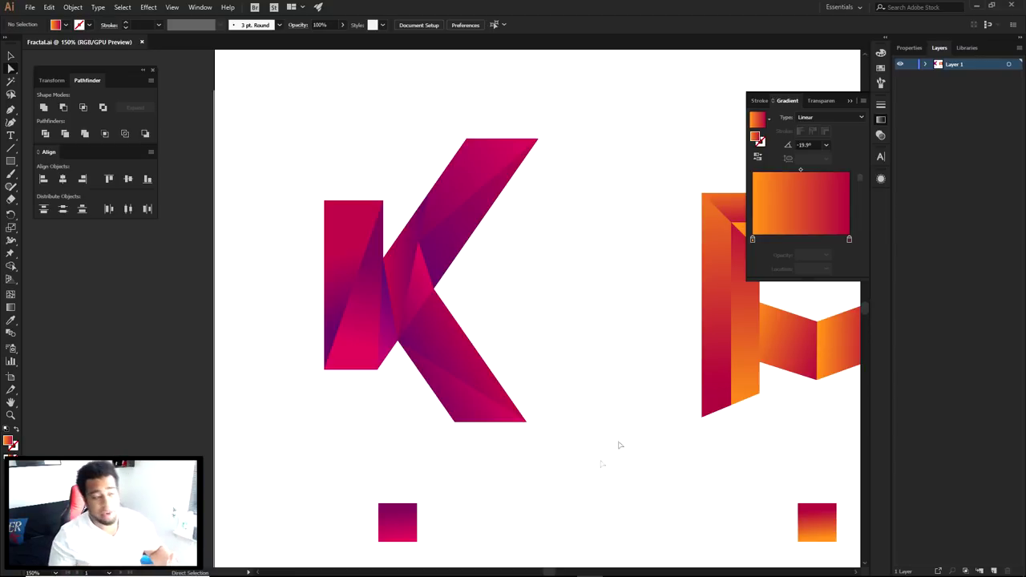
drag(549, 430, 623, 474)
click(562, 370)
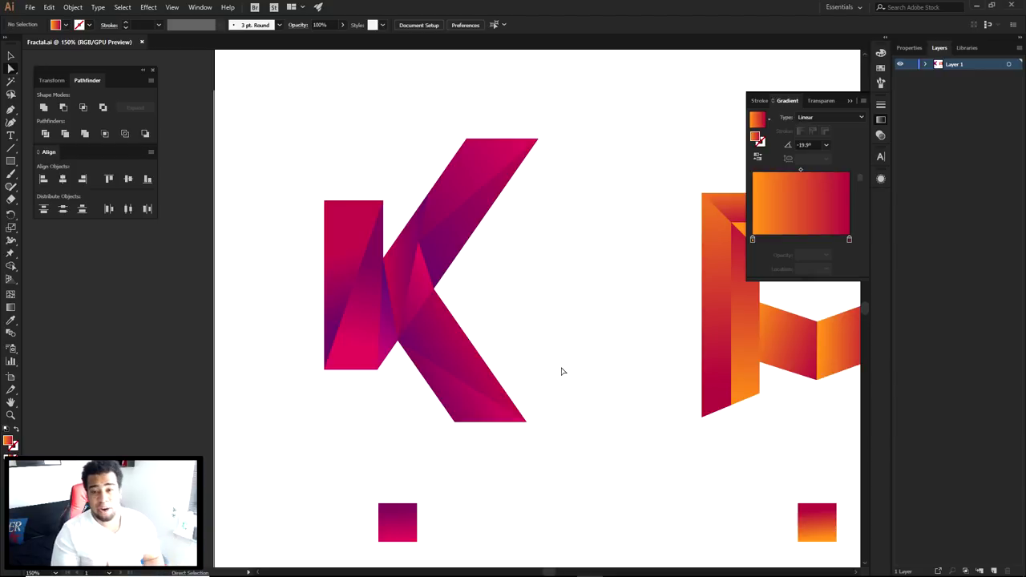
drag(620, 385, 356, 356)
drag(388, 136, 708, 411)
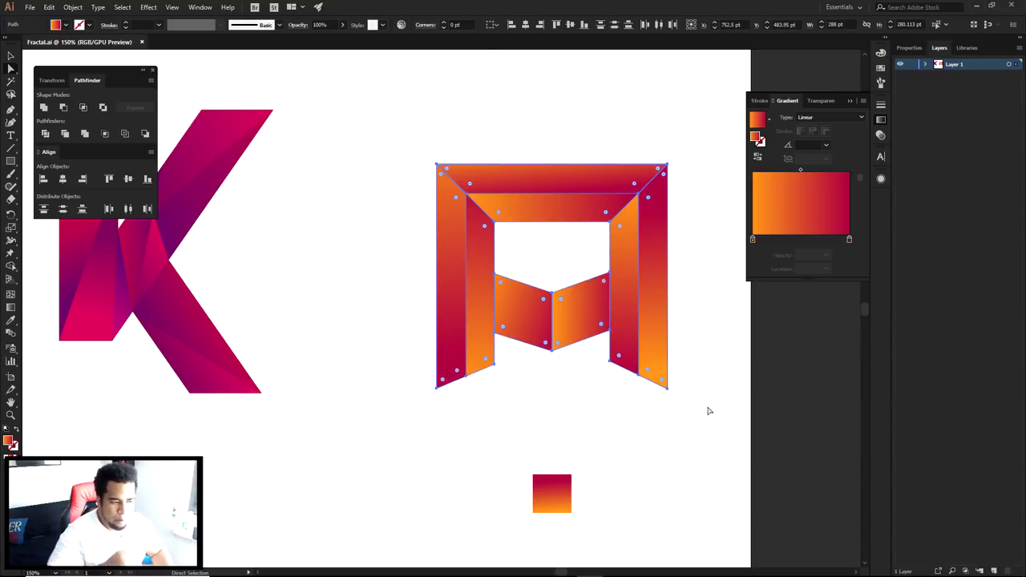
click(568, 419)
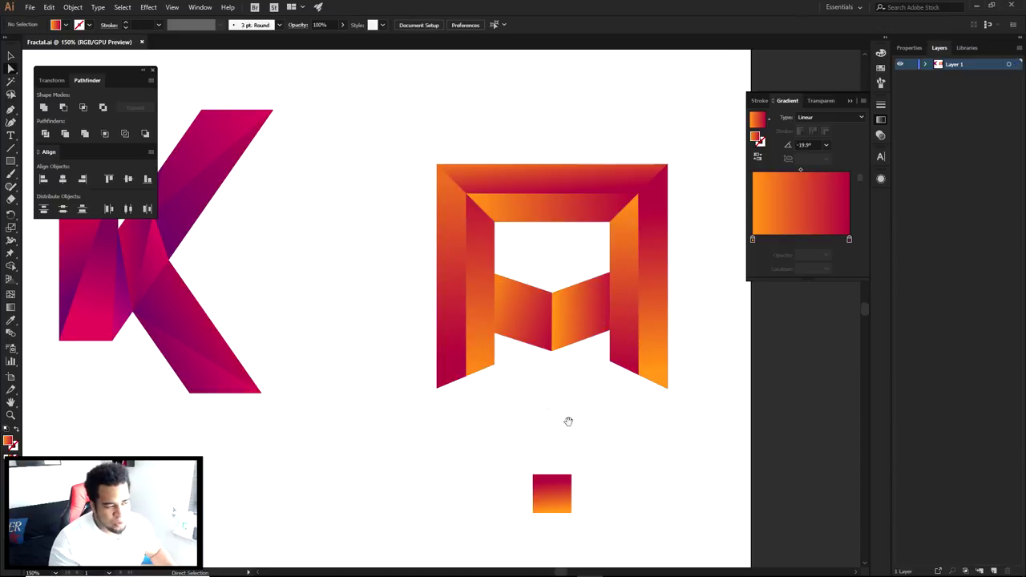
scroll(607, 401, left, 2)
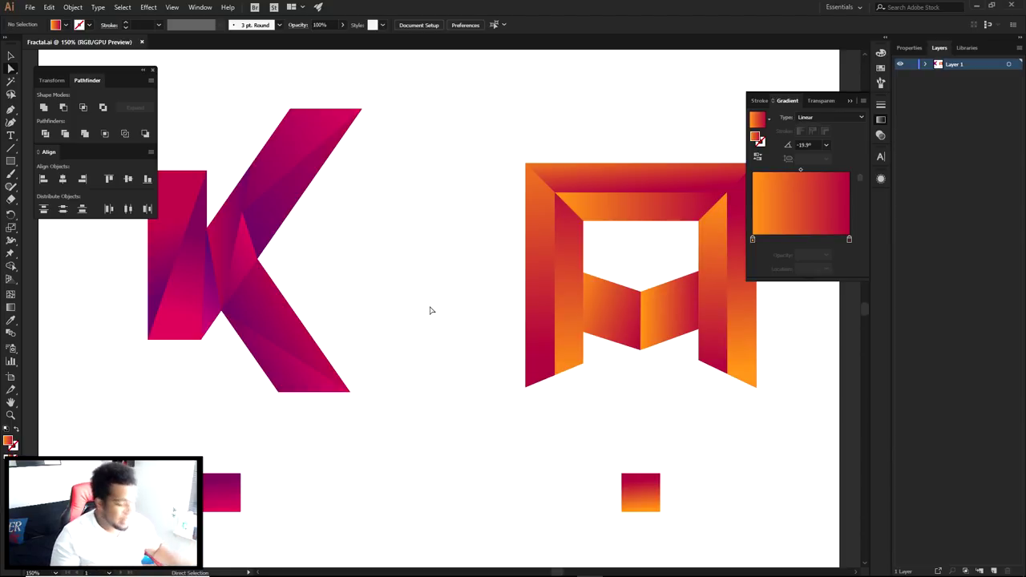
drag(460, 302, 634, 280)
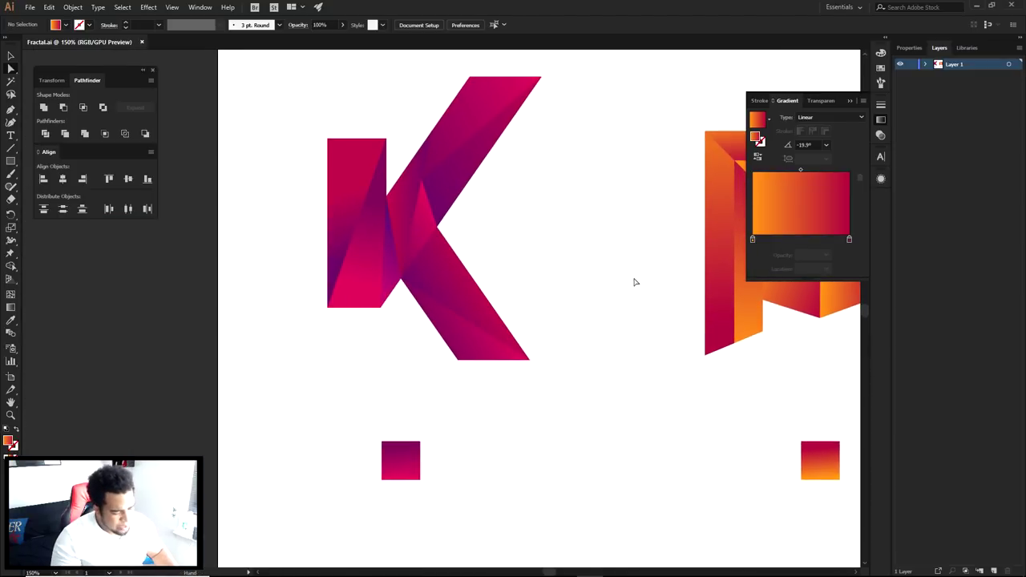
drag(452, 168, 451, 227)
drag(211, 84, 620, 456)
click(500, 295)
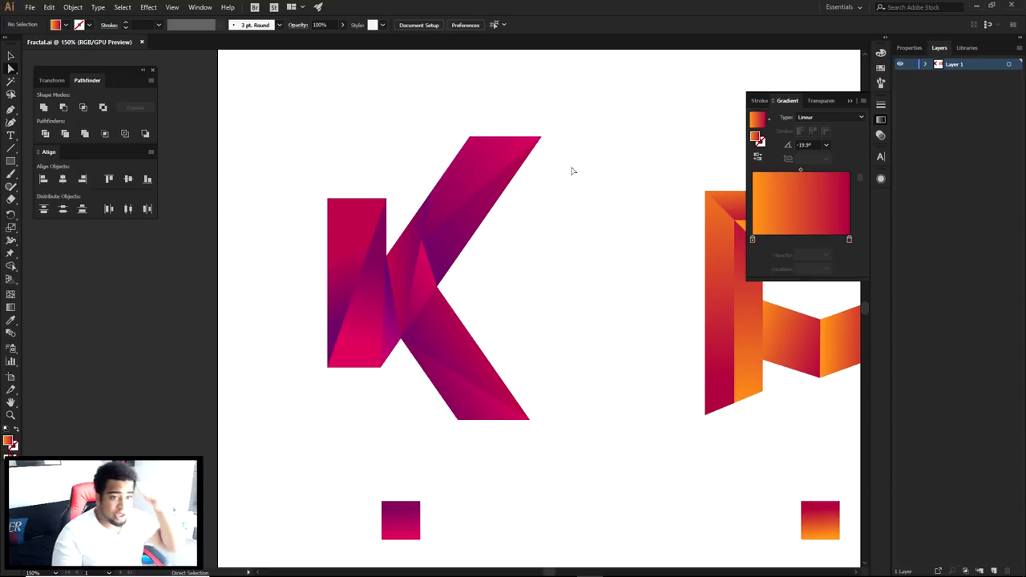
Unite all the faceted pieces of the letter K with the Pathfinder
drag(275, 80, 611, 462)
click(44, 106)
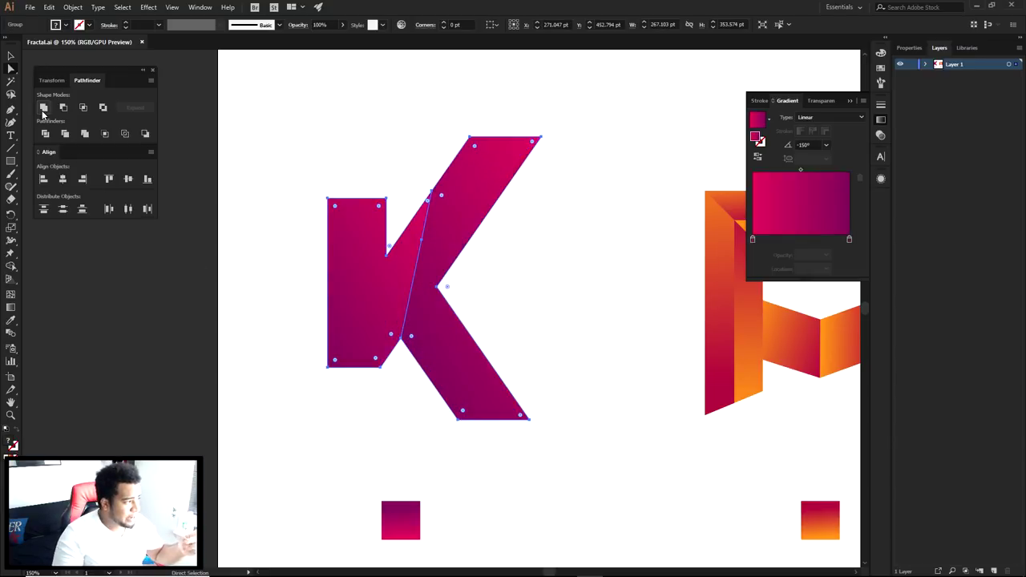
click(497, 264)
Shift the right piece's anchor at the K's lower notch slightly so it overlaps the left piece along the seam
scroll(415, 230, up, 3)
scroll(415, 230, up, 3)
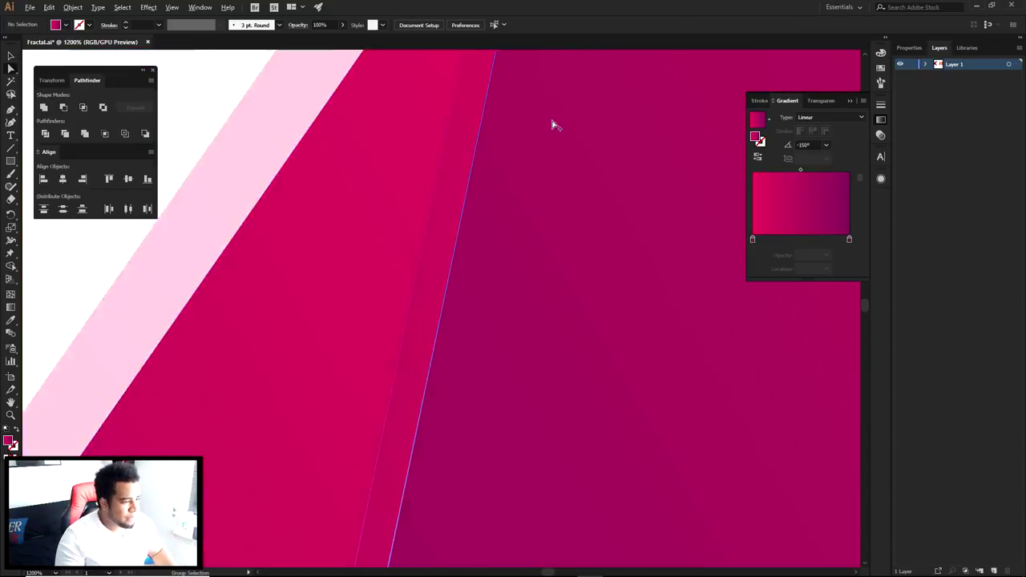
scroll(550, 125, down, 4)
scroll(526, 95, up, 4)
scroll(513, 94, down, 4)
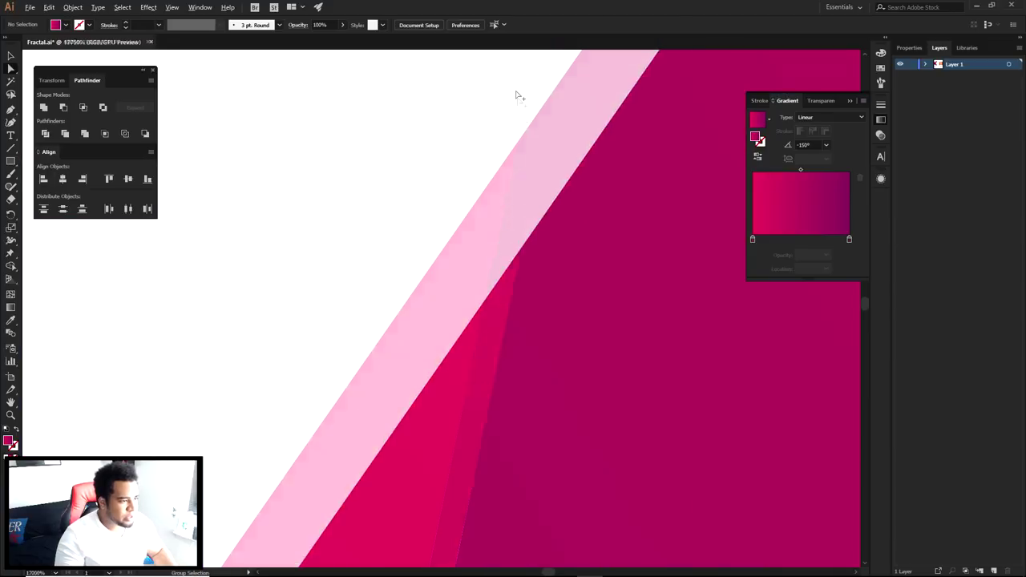
click(383, 161)
key(ctrl+z)
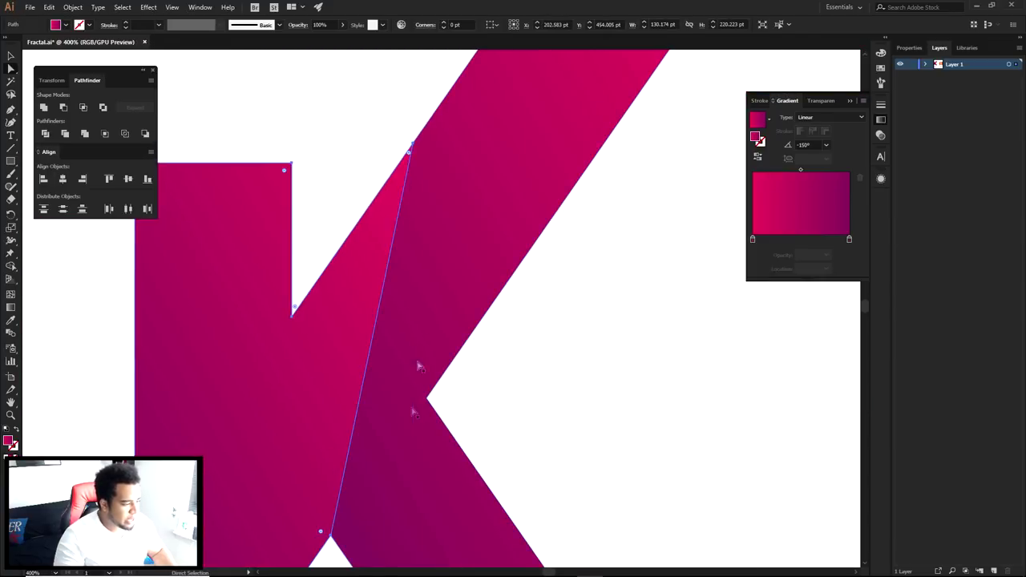
scroll(331, 554, up, 10)
drag(367, 191, 431, 461)
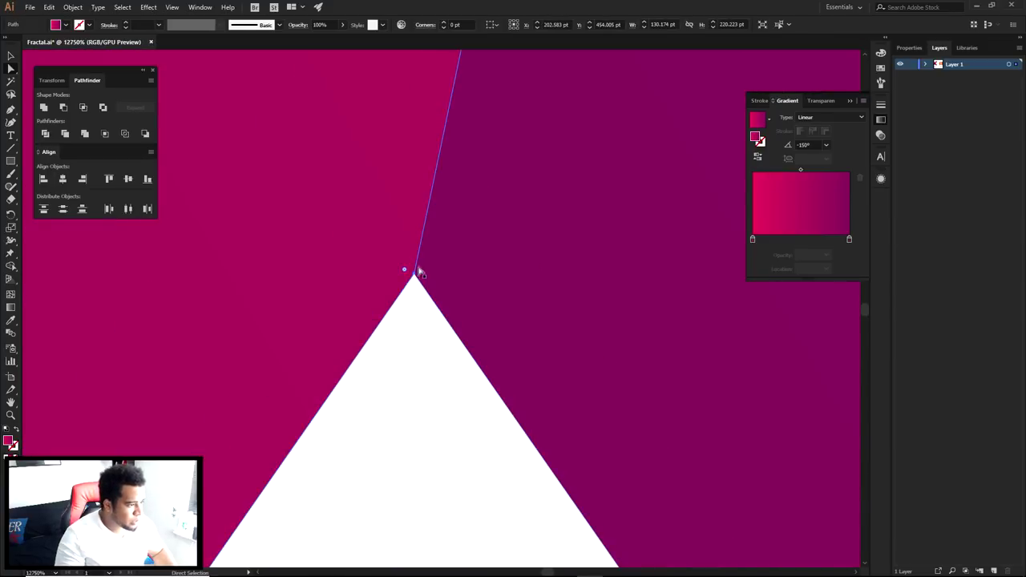
scroll(416, 273, up, 2)
click(619, 436)
click(612, 396)
drag(612, 396, 607, 397)
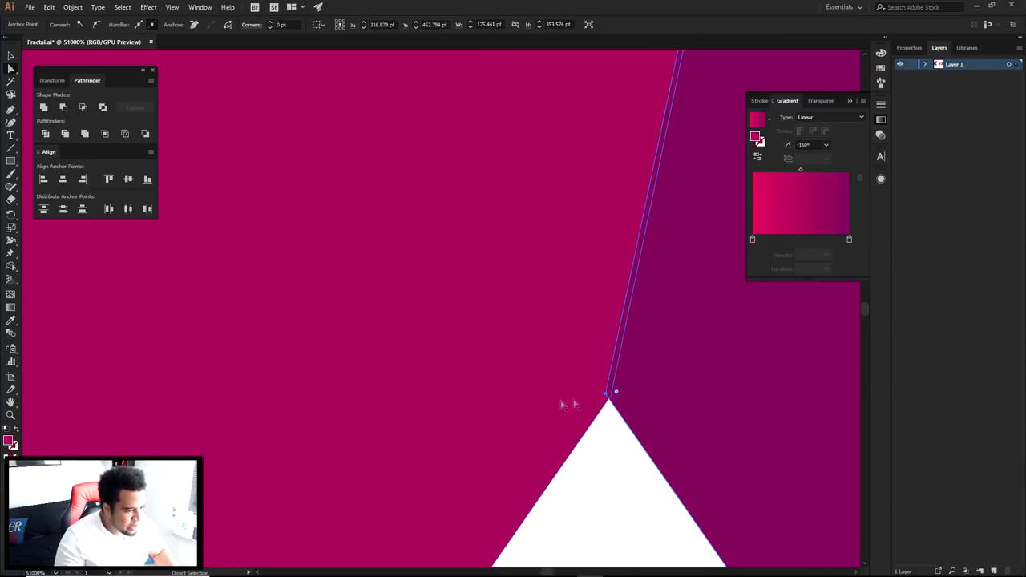
Select both remaining pieces of the K and unite them into one shape
click(323, 277)
shift+click(652, 357)
scroll(354, 321, down, 20)
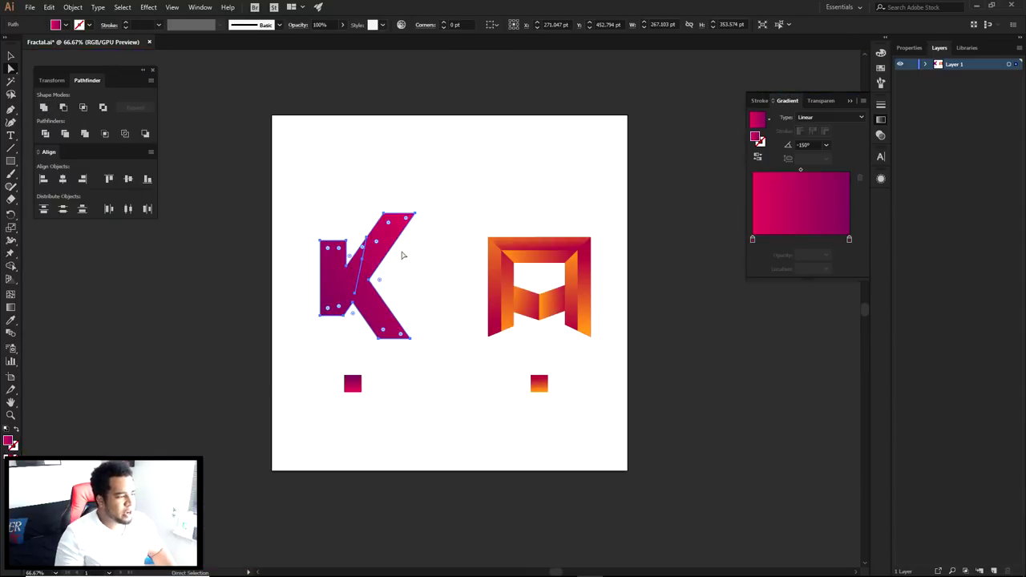
Delete the stray anchor points left inside the united K along the old seam, and deselect the shape
scroll(350, 290, up, 4)
drag(352, 292, 374, 320)
key(minus)
click(373, 317)
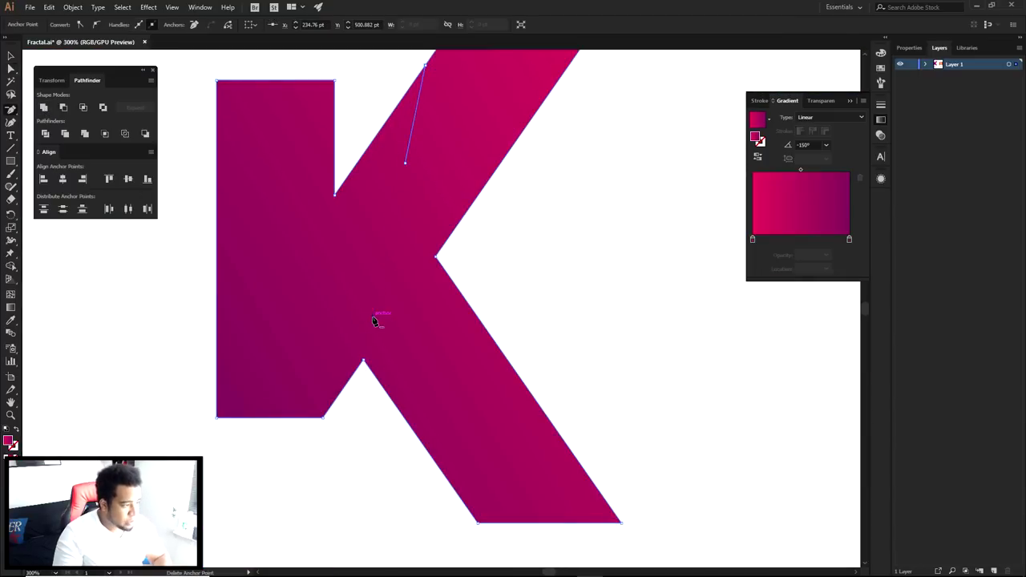
click(406, 164)
key(a)
click(515, 208)
scroll(523, 214, down, 2)
drag(536, 247, 532, 287)
drag(319, 152, 582, 401)
key(ctrl+shift+a)
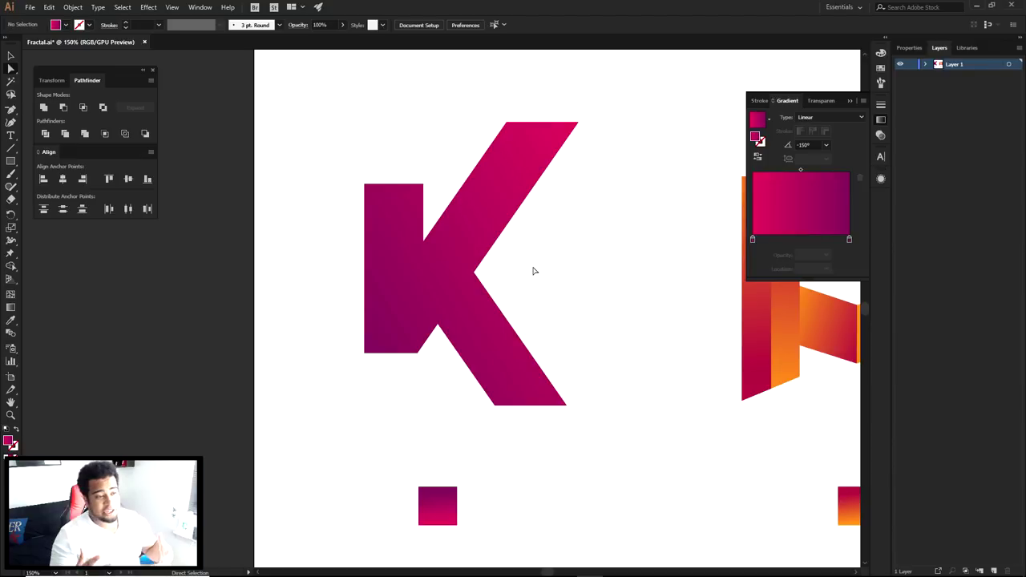
With the Pen tool, draw a closed triangular facet on the K's stem through its two upper corners and lower outer corner
key(p)
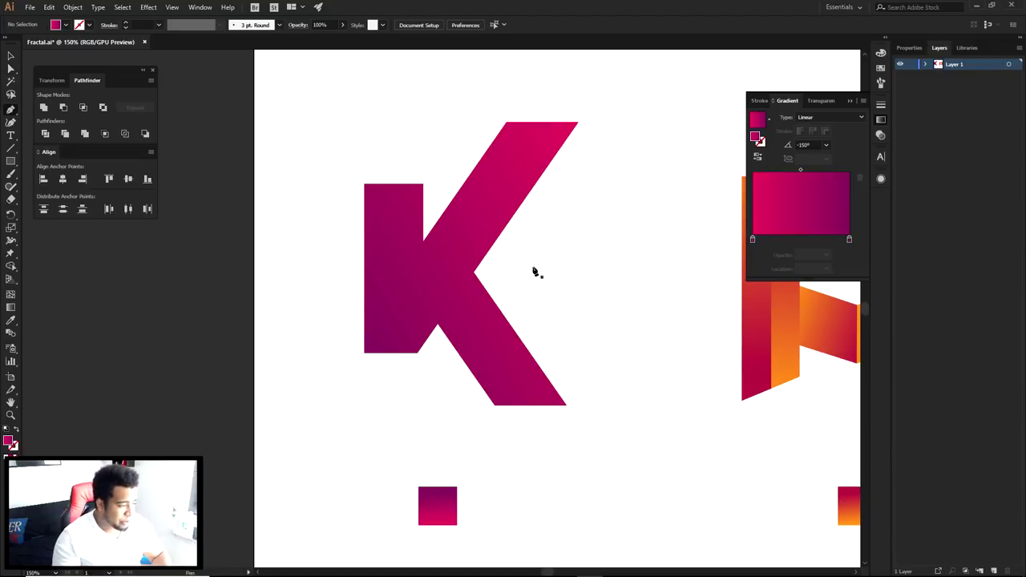
scroll(393, 202, up, 1)
drag(425, 207, 536, 168)
drag(505, 136, 387, 158)
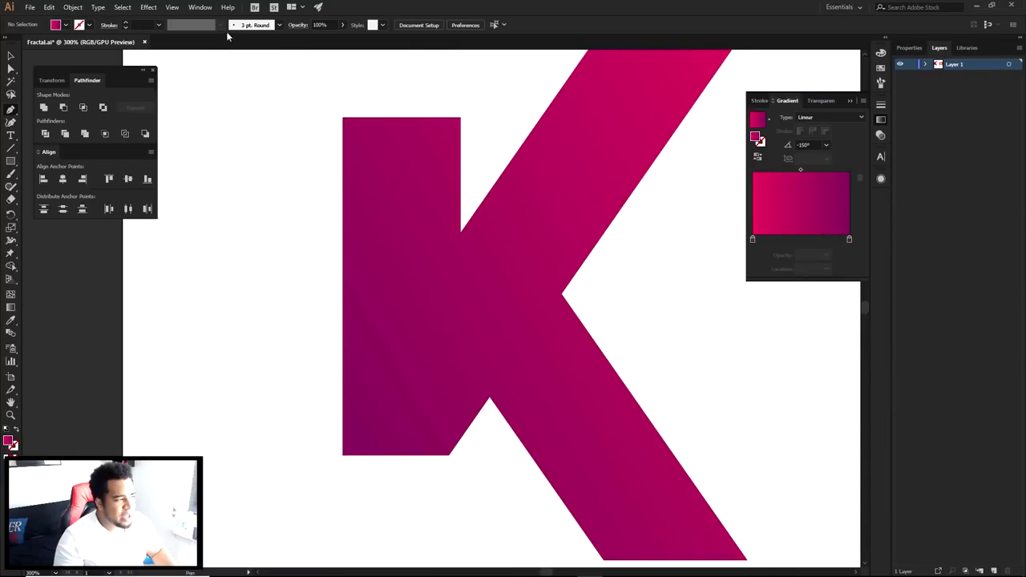
click(172, 7)
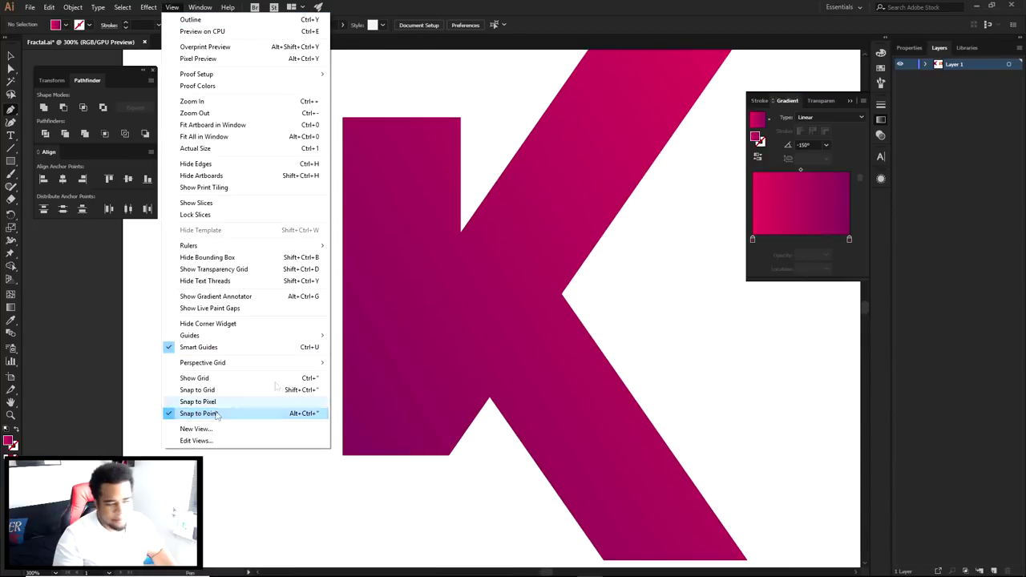
click(462, 121)
click(461, 119)
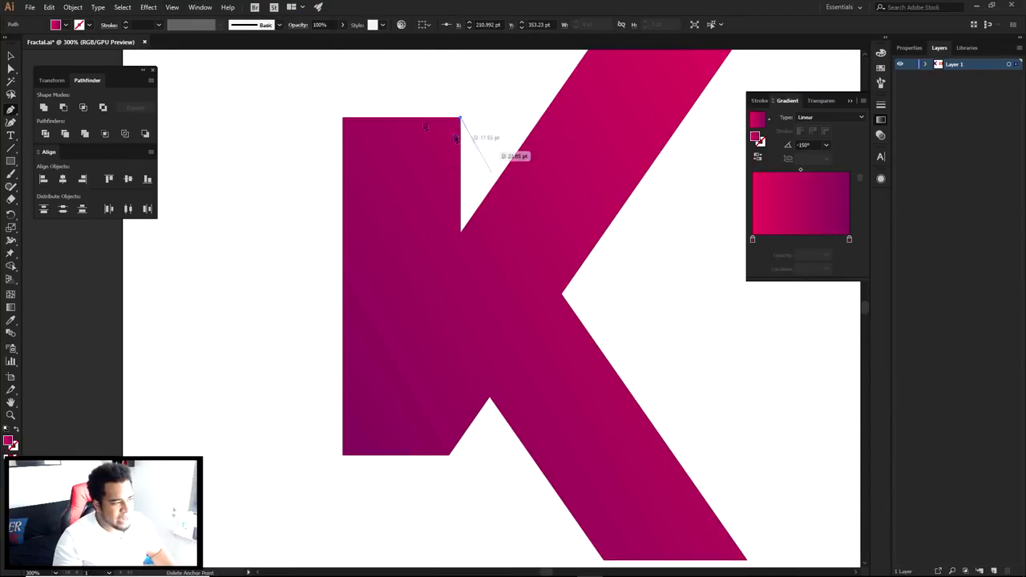
click(343, 118)
click(342, 456)
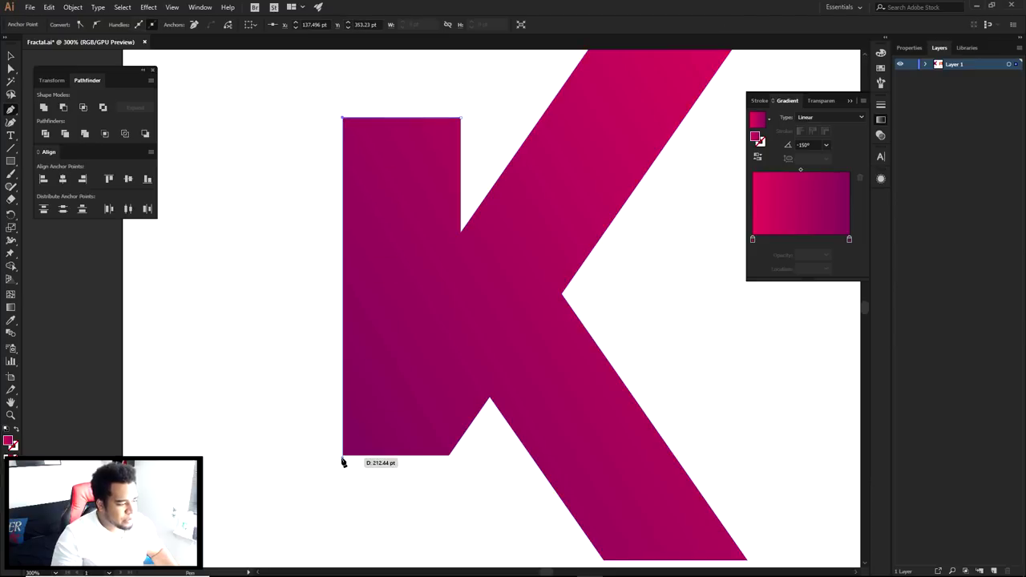
click(460, 120)
scroll(460, 121, down, 2)
drag(474, 282, 468, 209)
key(i)
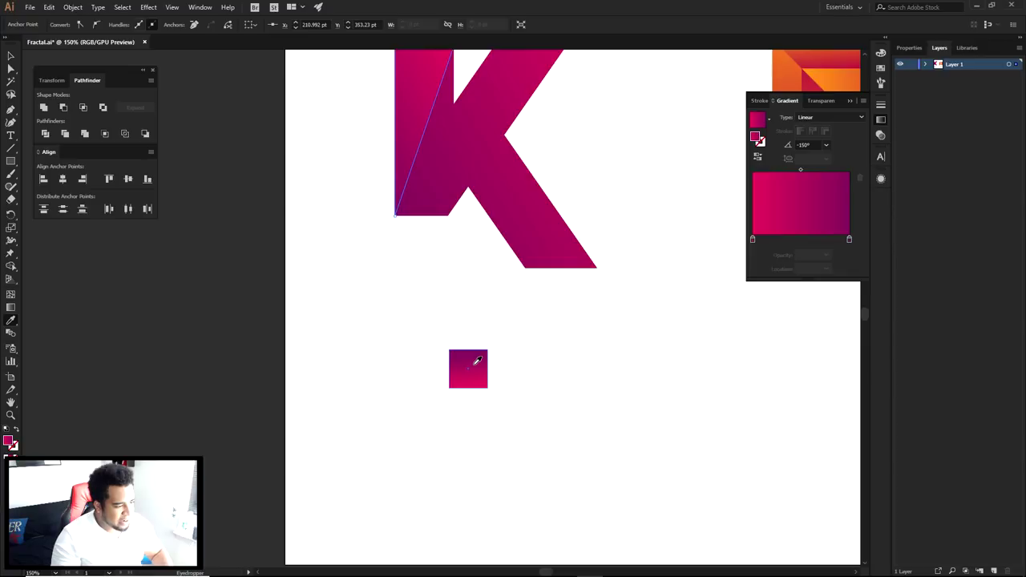
key(a)
click(480, 301)
drag(483, 254, 480, 385)
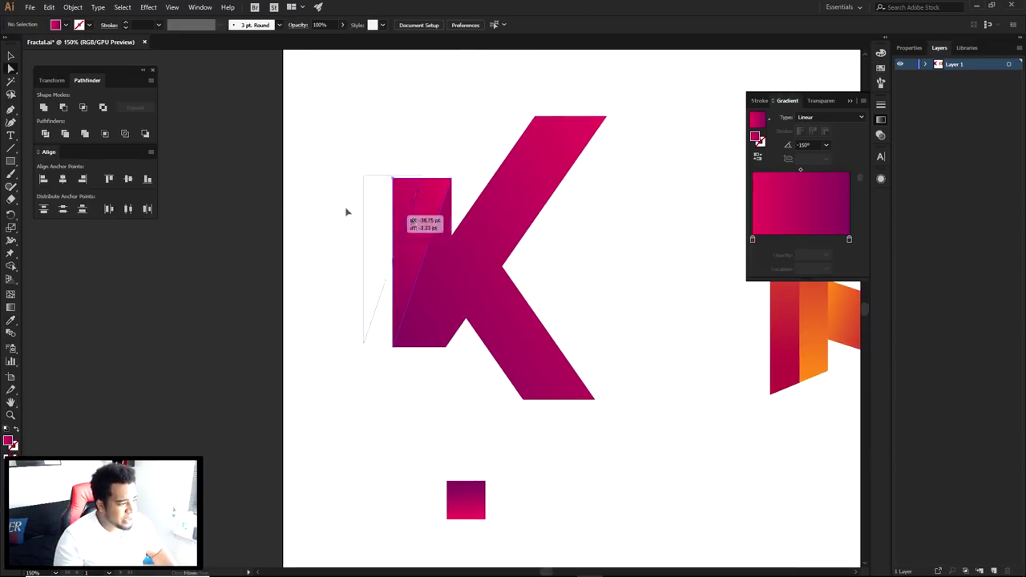
Try moving the triangular facet off the K's stem, and undo the move
drag(412, 223, 289, 204)
click(363, 329)
key(ctrl+z)
click(476, 174)
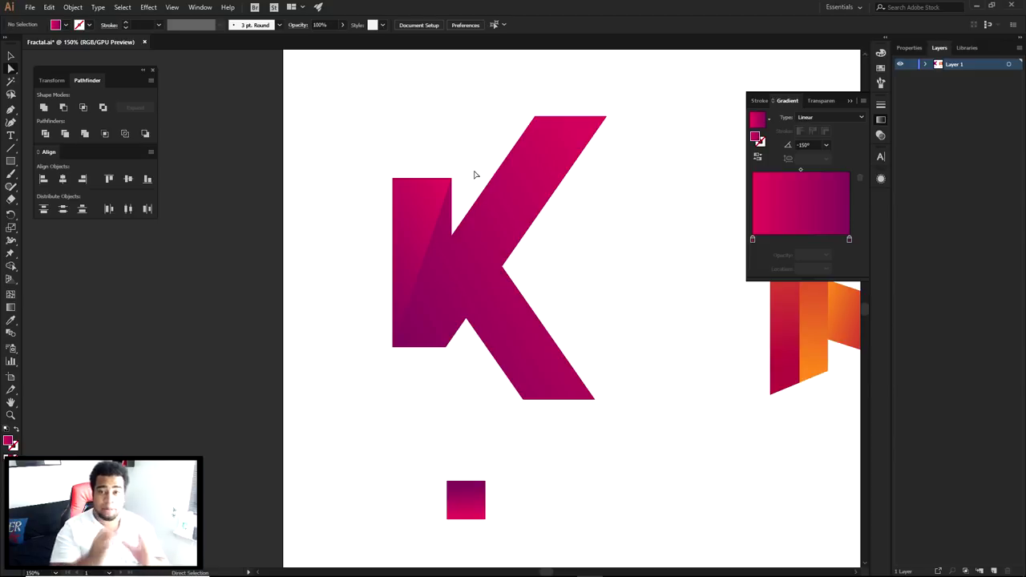
Draw a closed facet on the K's stem from its upper inner corner through the upper notch to the lower outer corner
key(p)
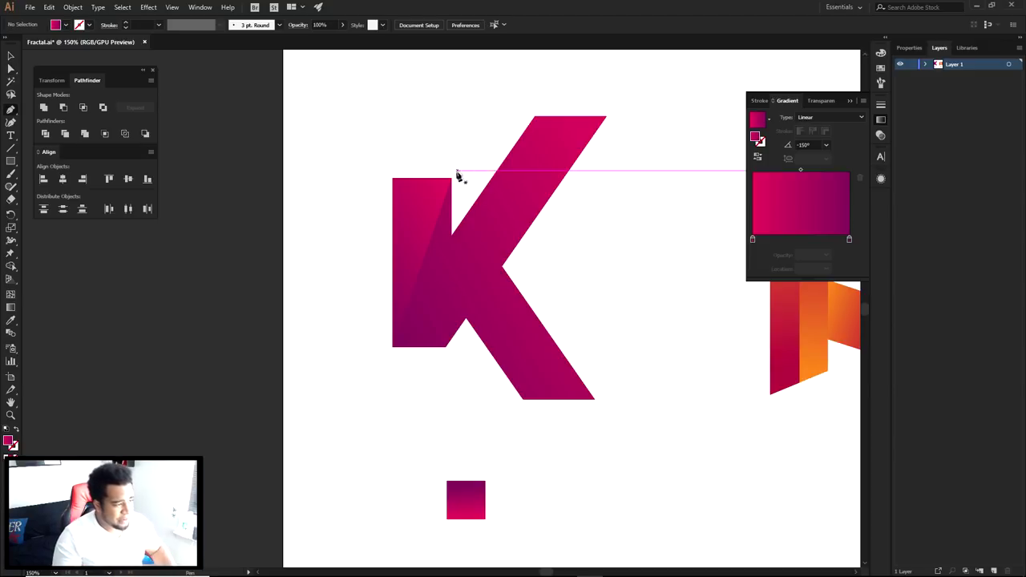
click(451, 178)
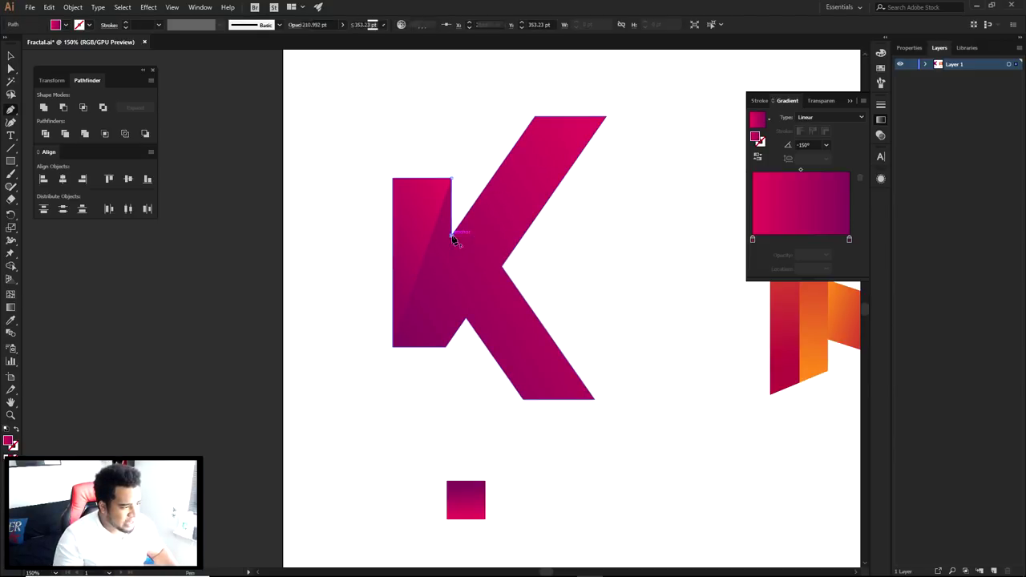
click(451, 236)
click(394, 347)
drag(397, 329, 394, 353)
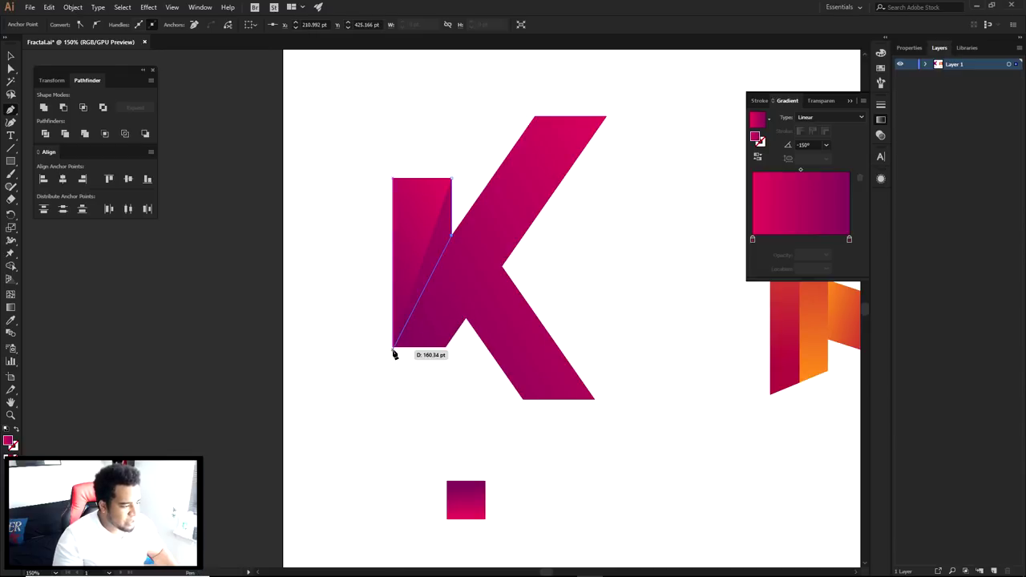
click(392, 348)
ctrl+click(351, 332)
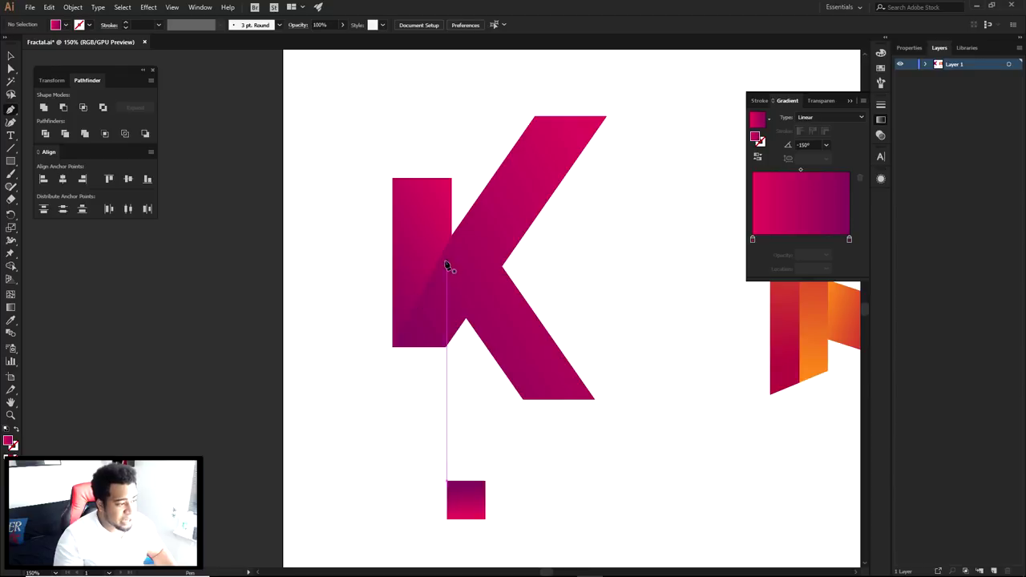
Try to outline a facet over the K's upper diagonal arm, starting from the upper notch
click(452, 237)
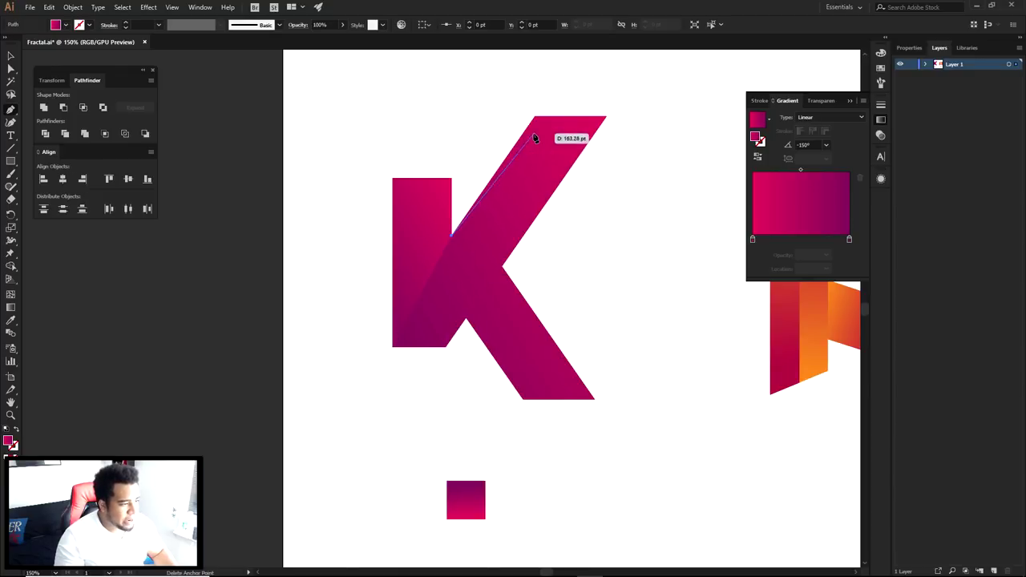
click(534, 118)
click(601, 141)
click(590, 273)
click(473, 266)
Undo the outline on the upper arm and the second facet drawn on the stem
key(ctrl+z)
key(ctrl+z)
key(ctrl+z)
key(ctrl+z)
key(ctrl+z)
key(ctrl+z)
key(ctrl+z)
key(ctrl+z)
key(ctrl+z)
Draw a closed narrow triangle between the stem's upper inner corner, the upper notch and the stem's lower outer corner
scroll(449, 187, up, 2)
click(456, 169)
click(455, 283)
click(341, 506)
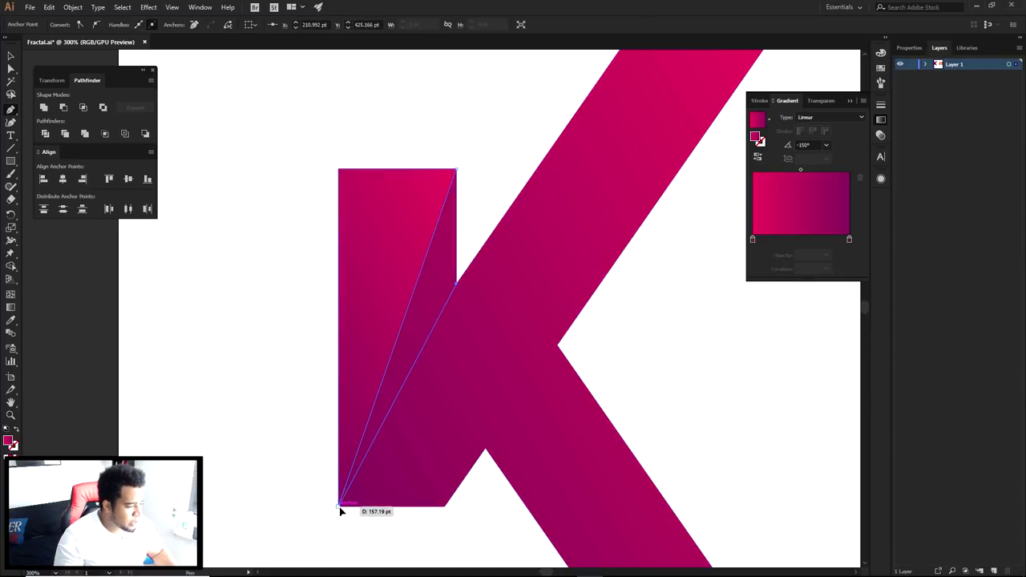
click(456, 170)
key(a)
scroll(456, 173, down, 3)
Try to draw a facet from the K's upper notch through the lower notch to the stem's lower corners, and undo it
key(p)
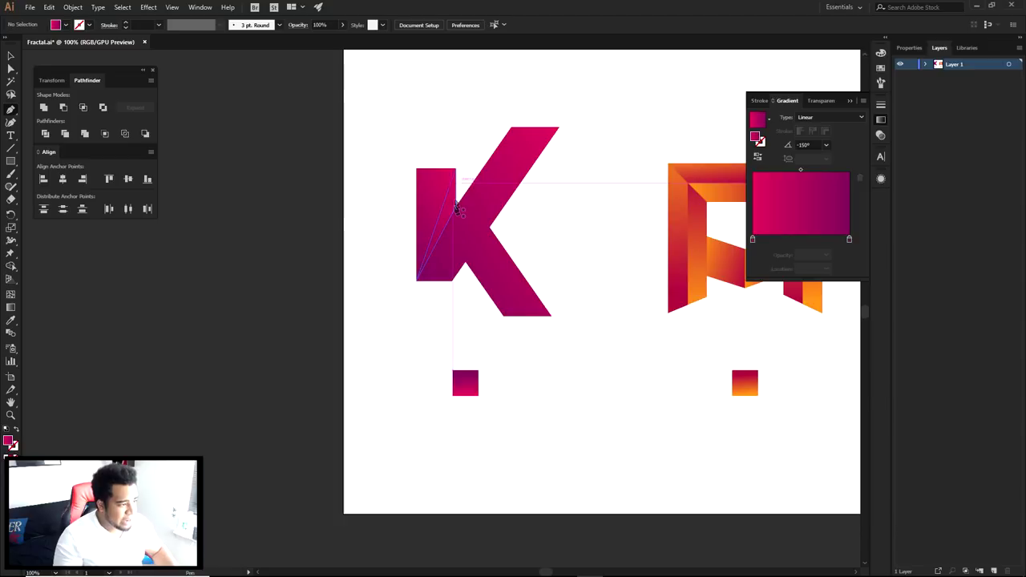
click(456, 207)
click(465, 263)
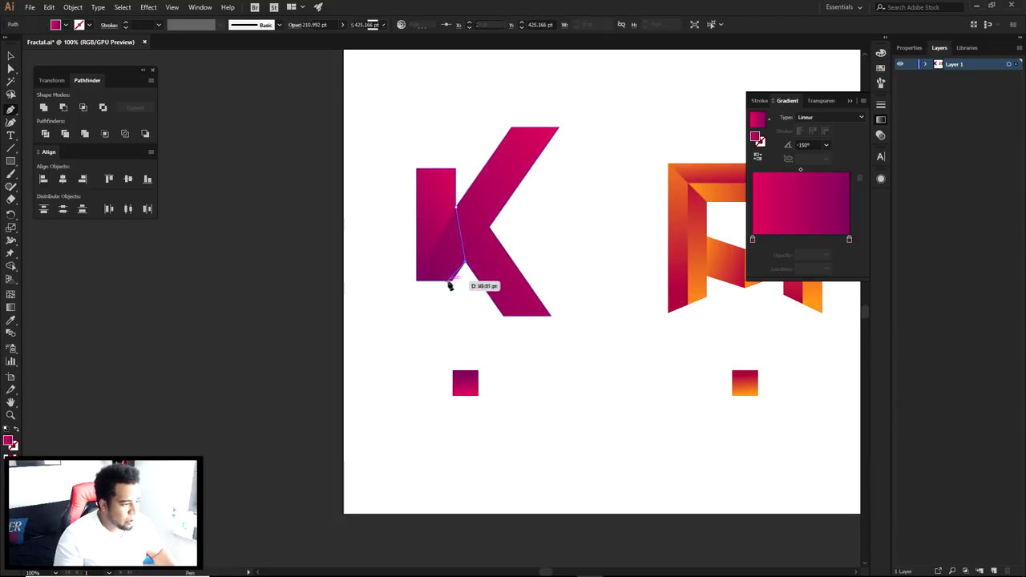
click(416, 281)
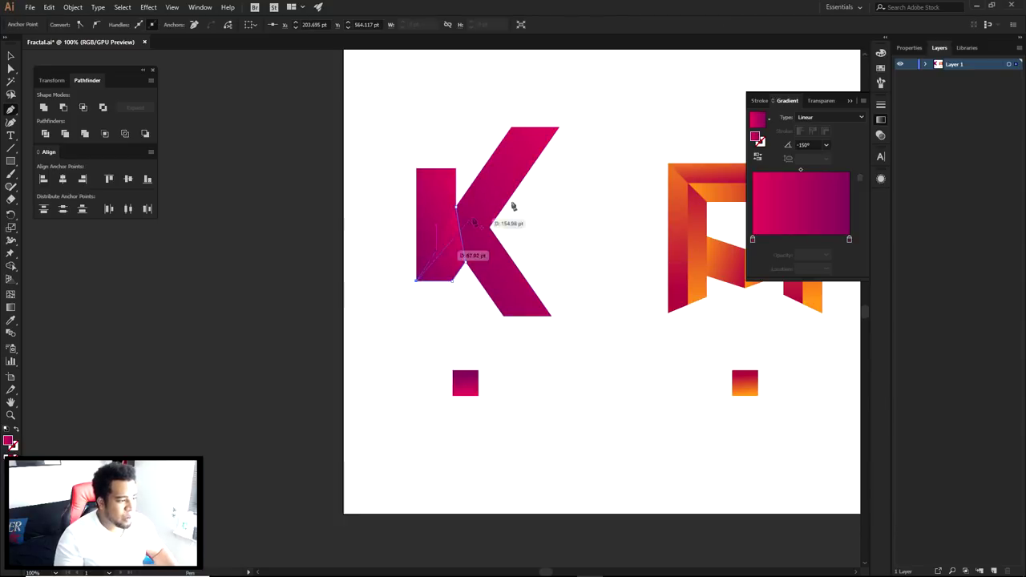
key(ctrl+z)
key(ctrl+z)
ctrl+click(521, 226)
Select the narrow triangle on the K's stem and try several gradient midpoint positions, ending at 53.24%
key(a)
click(451, 208)
scroll(451, 206, up, 2)
drag(469, 171, 509, 234)
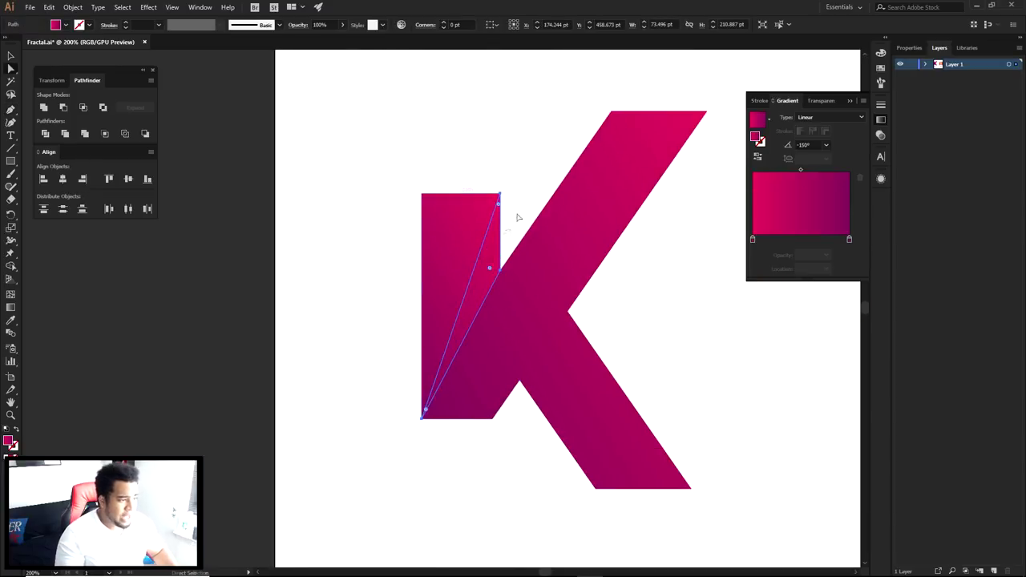
click(506, 233)
click(489, 253)
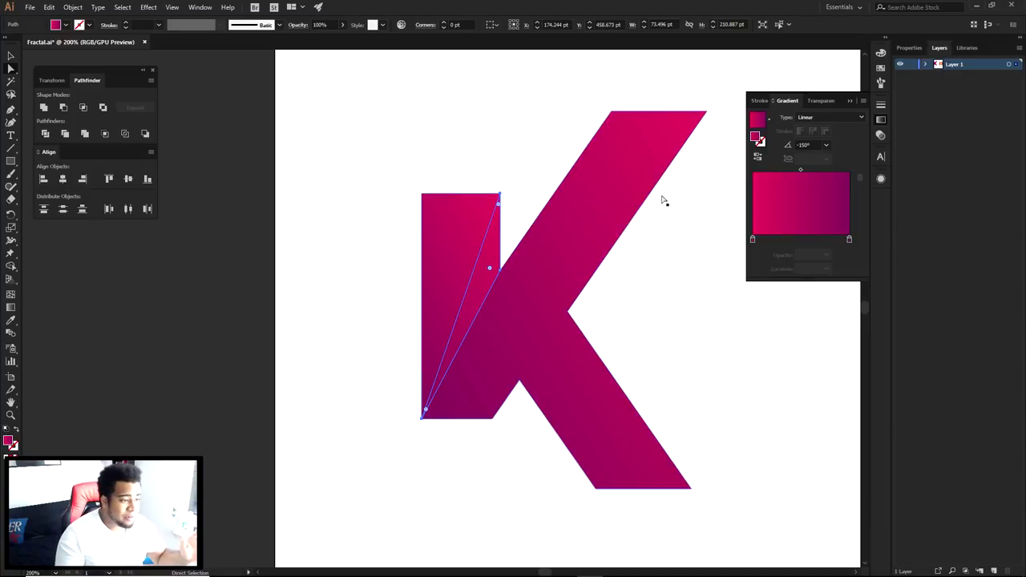
drag(801, 169, 774, 172)
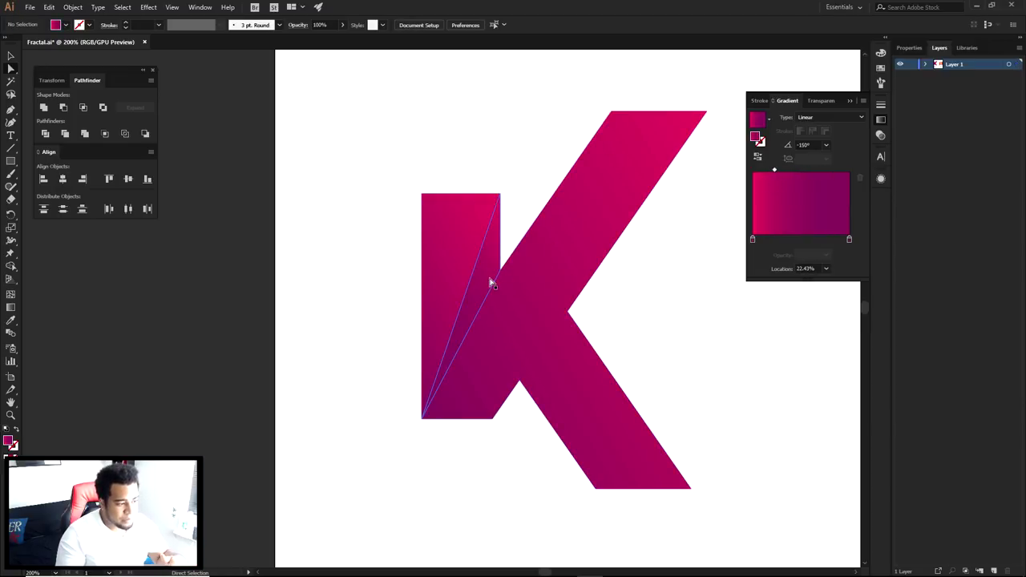
drag(792, 171, 792, 171)
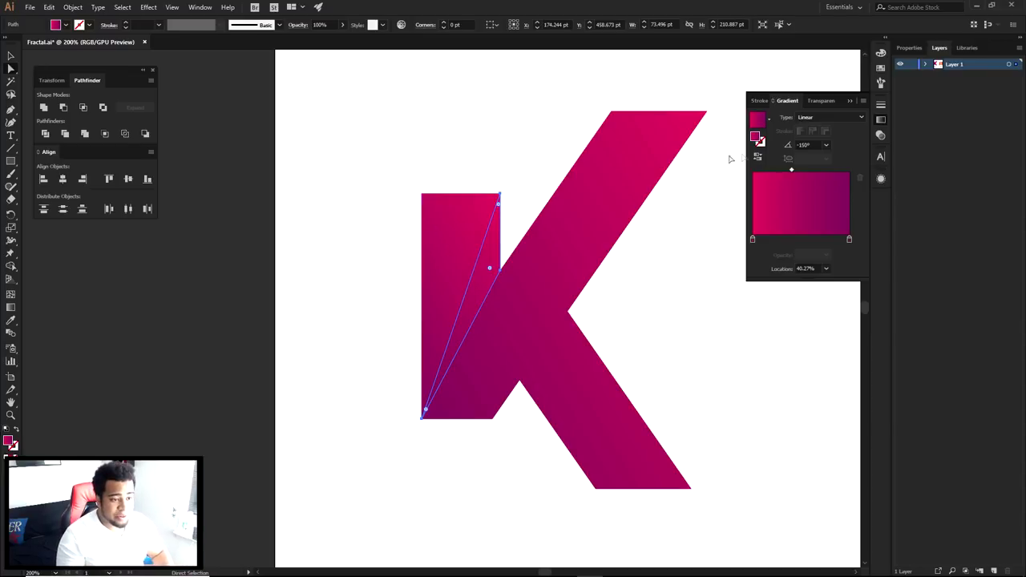
drag(792, 170, 825, 171)
click(552, 160)
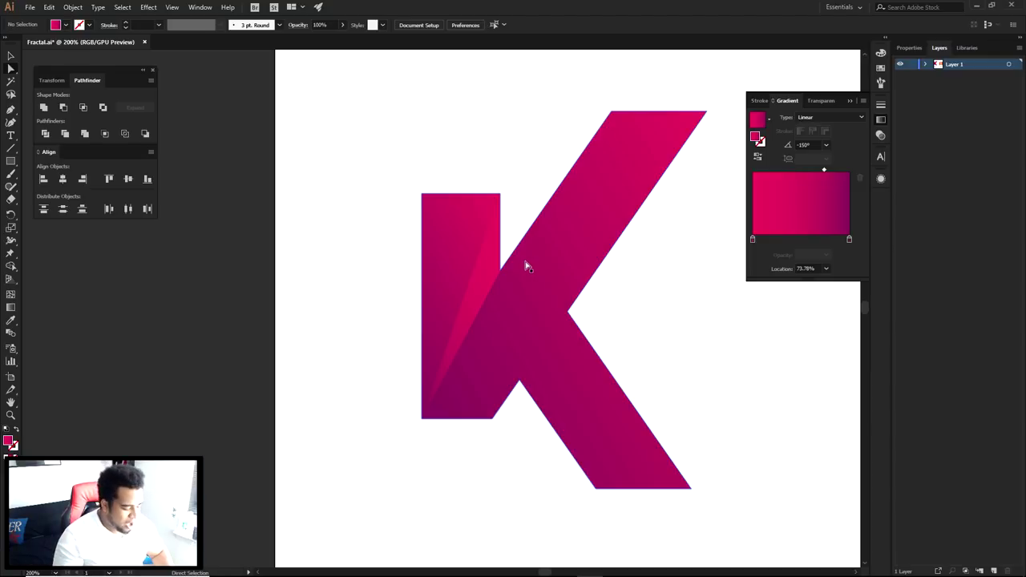
click(483, 277)
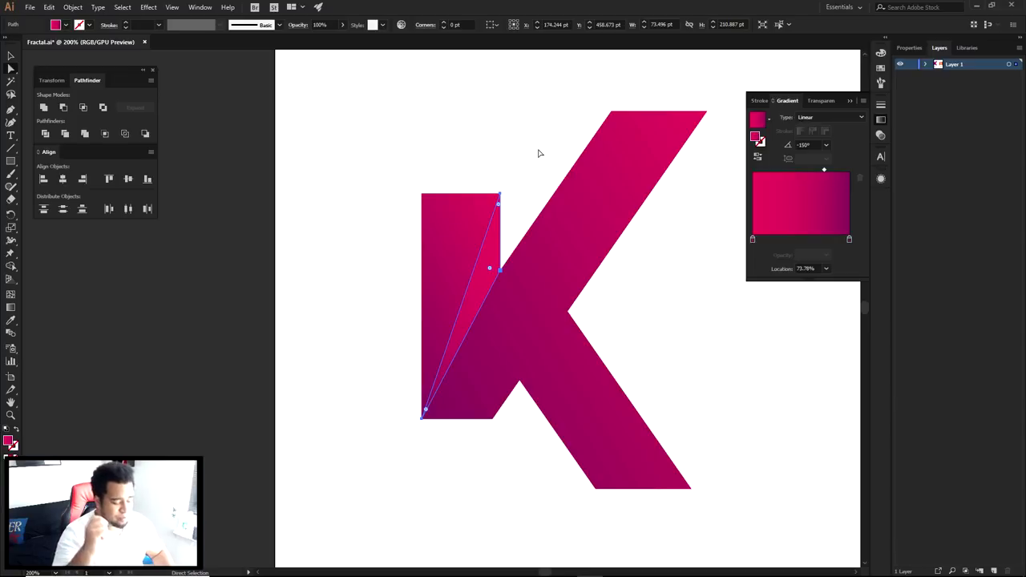
drag(808, 171, 804, 172)
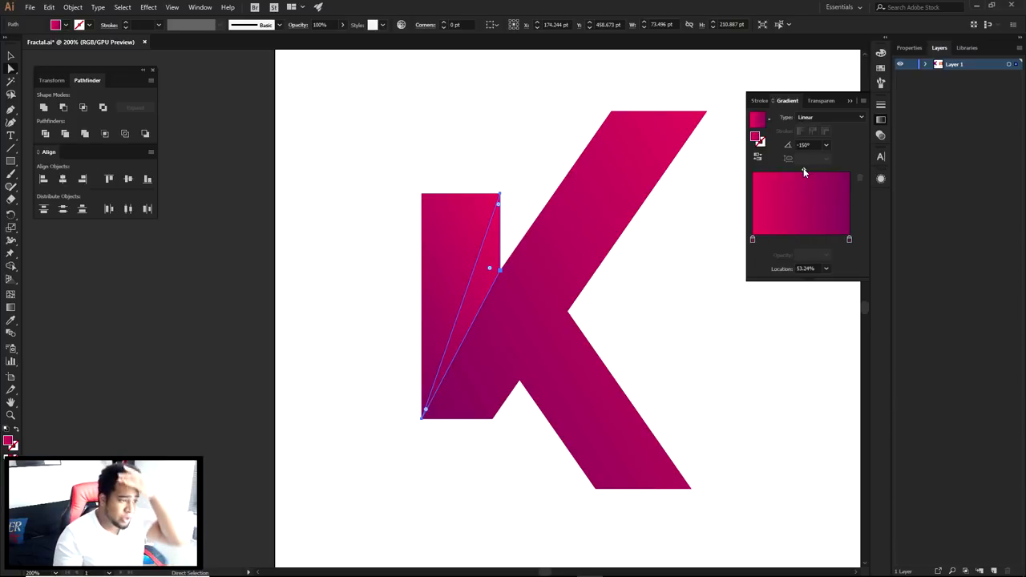
Redraw the narrow triangle's gradient diagonally from the stem's upper inner corner towards its lower outer corner, at -110.8°
key(g)
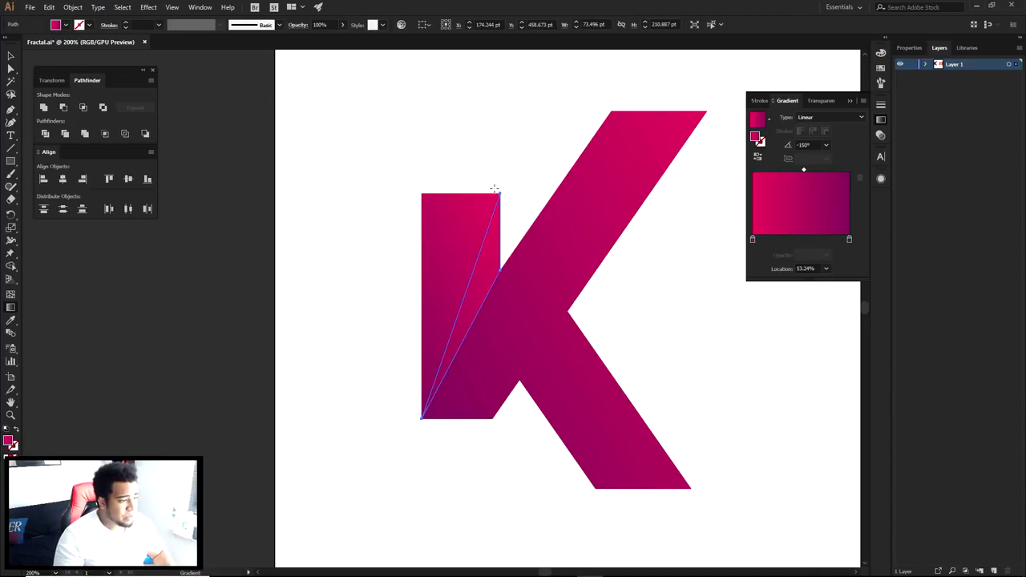
drag(526, 172, 423, 372)
drag(535, 225, 348, 412)
drag(373, 245, 355, 196)
drag(509, 219, 454, 386)
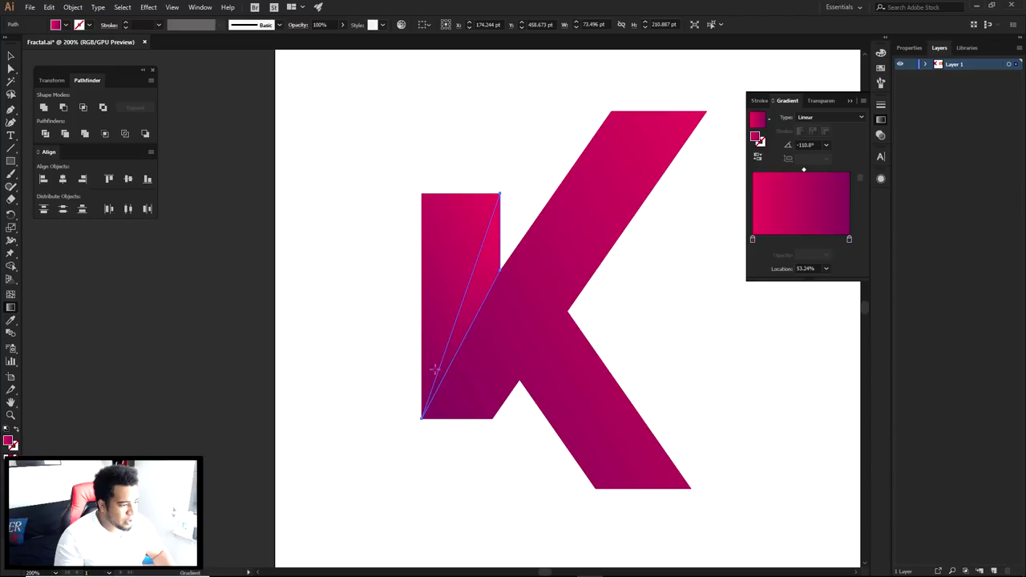
key(a)
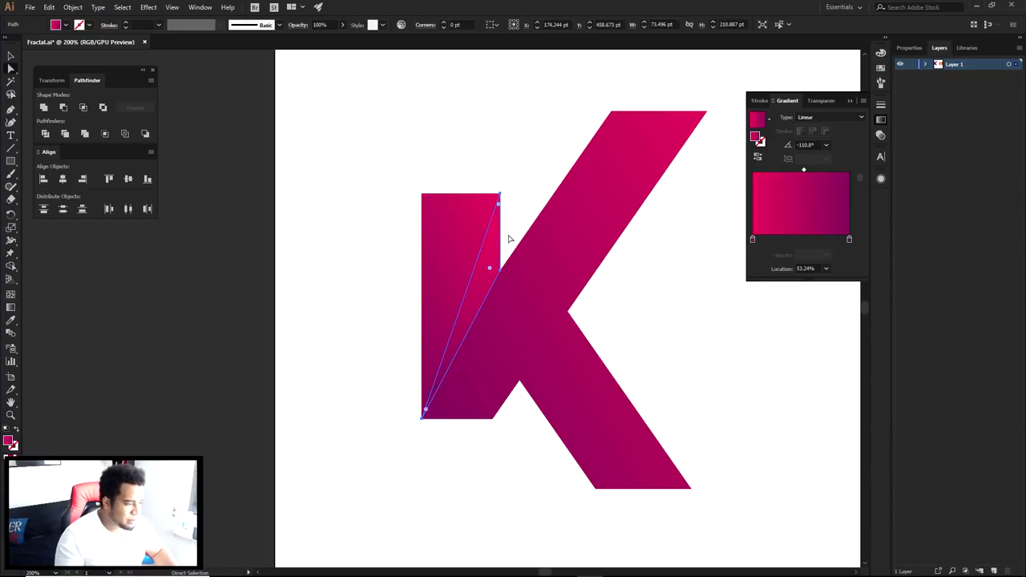
Darken the purple end stop of the narrow triangle's gradient by lowering its red value
scroll(498, 272, up, 1)
double_click(850, 241)
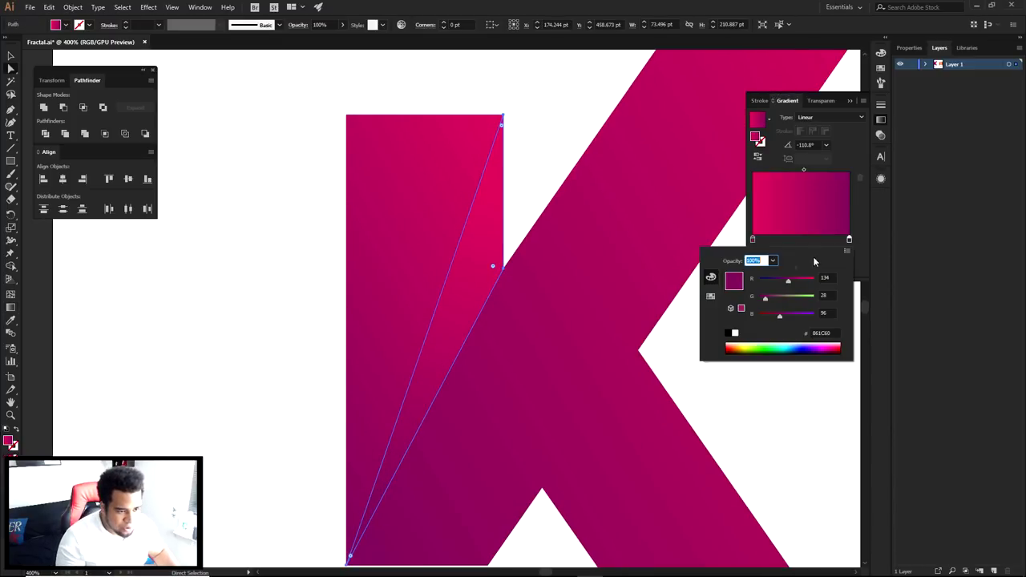
drag(781, 287, 784, 283)
click(551, 184)
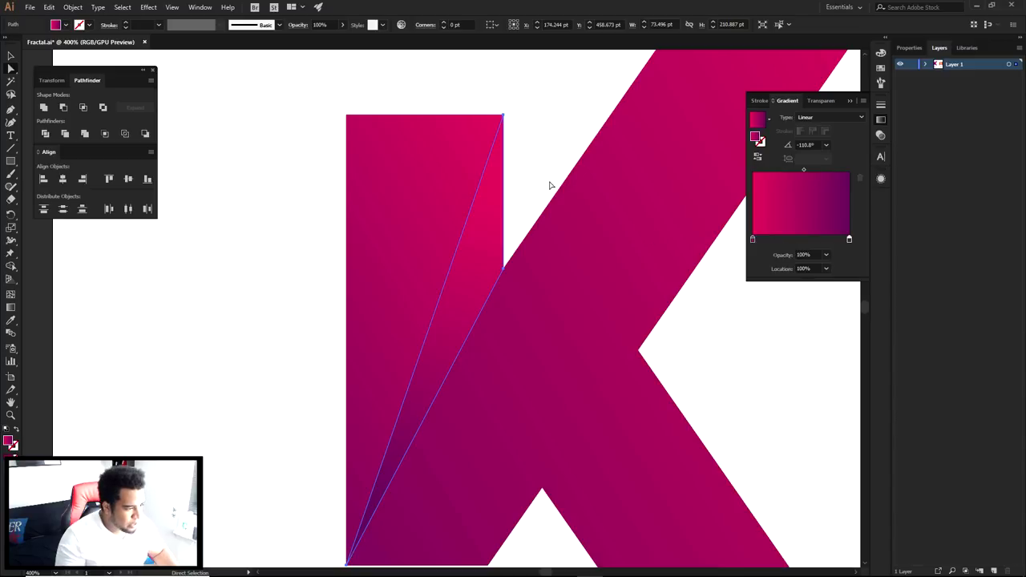
Darken the purple end stop of the large outer stem facet's gradient to a deeper purple
click(413, 244)
click(850, 240)
double_click(850, 241)
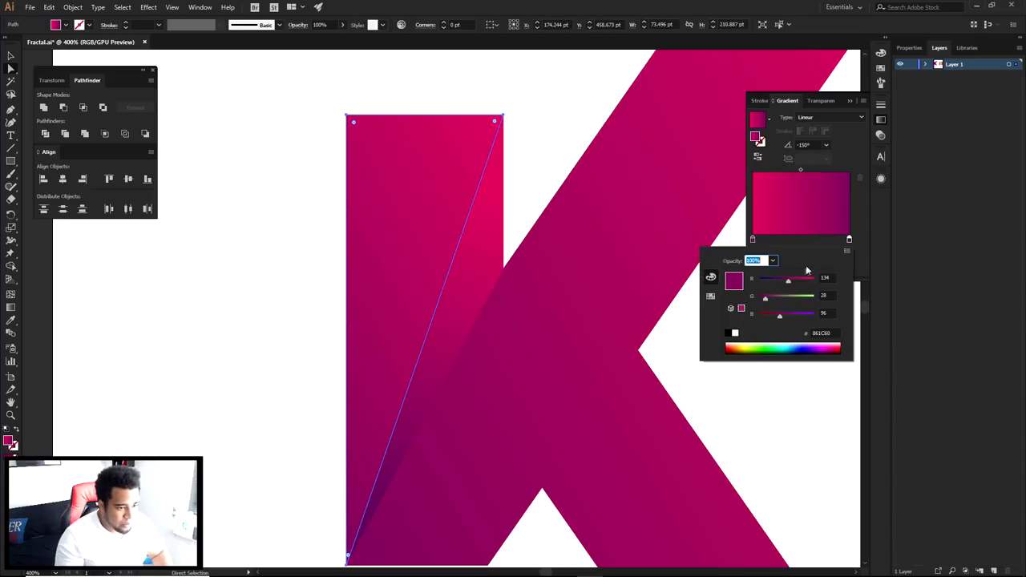
click(513, 209)
Copy the large stem facet's gradient onto the narrow triangle with the Eyedropper
click(460, 286)
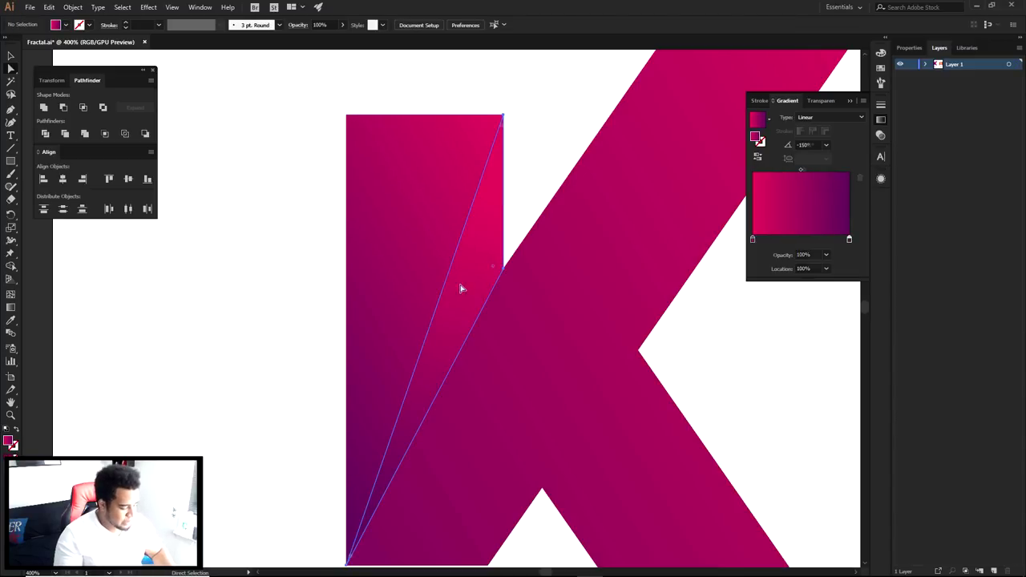
key(i)
click(417, 259)
key(a)
click(536, 181)
Try the narrow triangle's gradient in both directions along its length, ending with it running down to the stem's lower outer corner at -113.6°
scroll(544, 308, down, 1)
drag(543, 308, 556, 259)
click(488, 264)
key(g)
drag(474, 299, 543, 170)
drag(425, 368, 500, 270)
drag(432, 364, 513, 193)
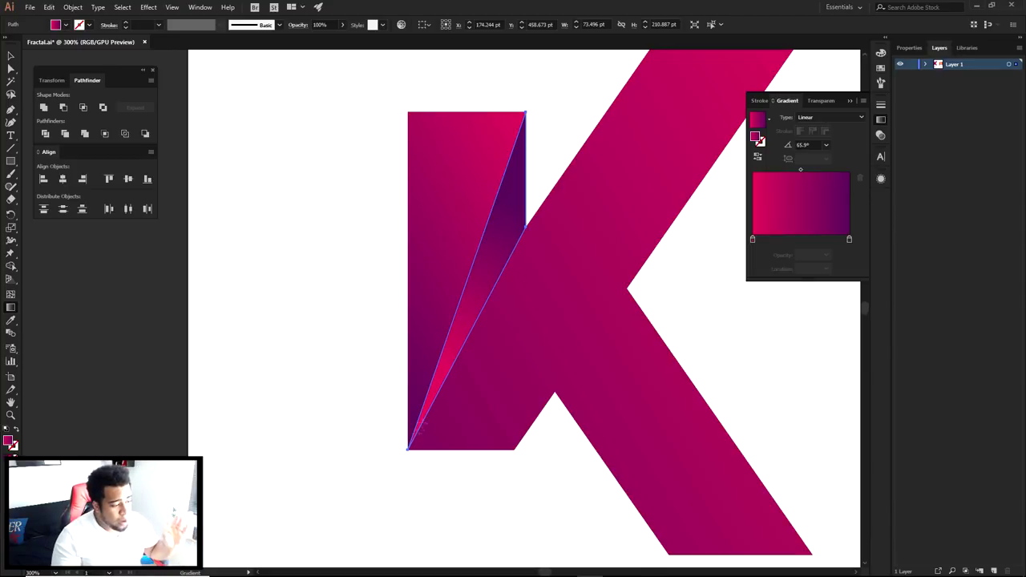
mouse_move(406, 448)
mouse_down()
mouse_move(468, 329)
mouse_move(510, 196)
mouse_move(753, 238)
mouse_move(449, 360)
mouse_move(423, 413)
mouse_move(525, 173)
mouse_up()
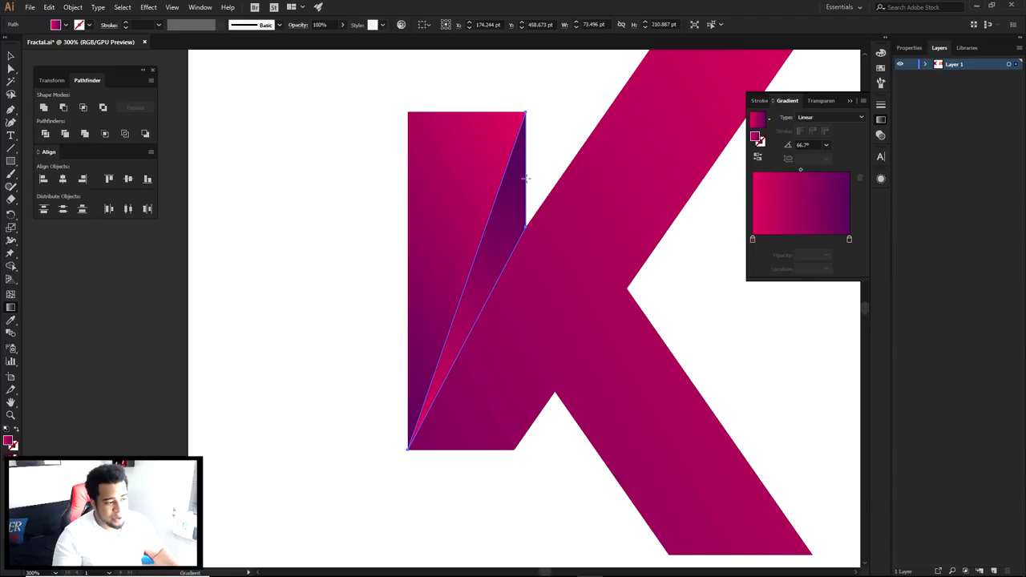
mouse_move(524, 180)
mouse_down()
mouse_move(506, 248)
mouse_move(405, 451)
mouse_up()
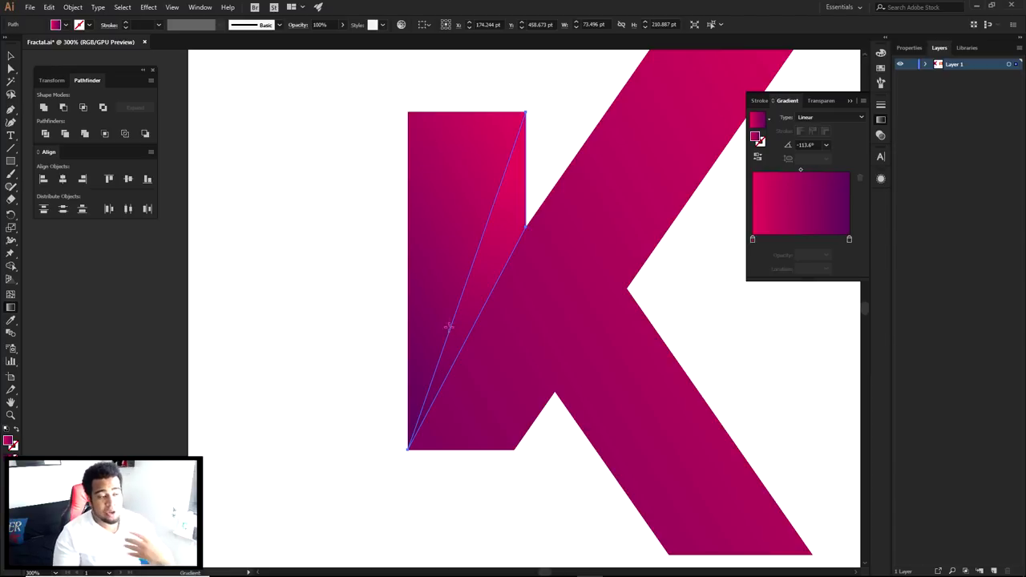
Redraw the large stem facet's gradient from the top edge diagonally down past the outer edge, at -116.4°
key(a)
click(465, 145)
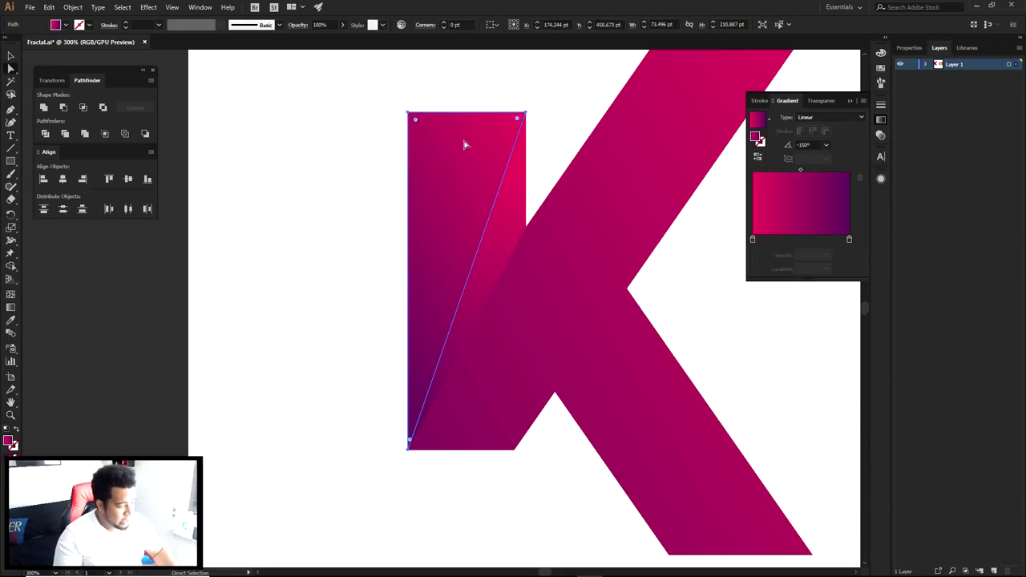
key(g)
drag(487, 113, 421, 296)
drag(481, 165, 396, 339)
key(a)
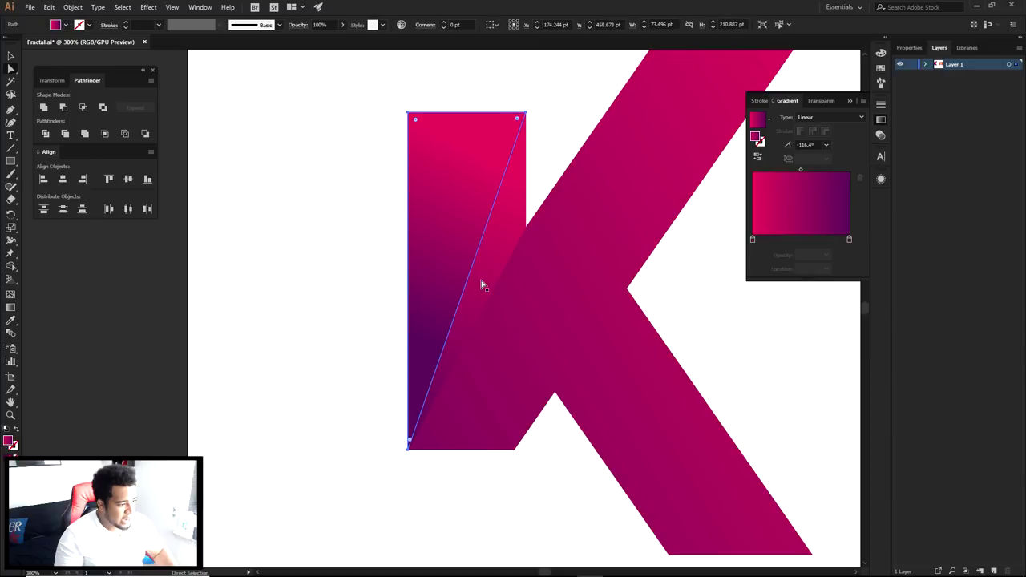
Reverse the narrow triangle's gradient to run from the stem's lower outer corner up to its inner edge, at 65.3°
key(g)
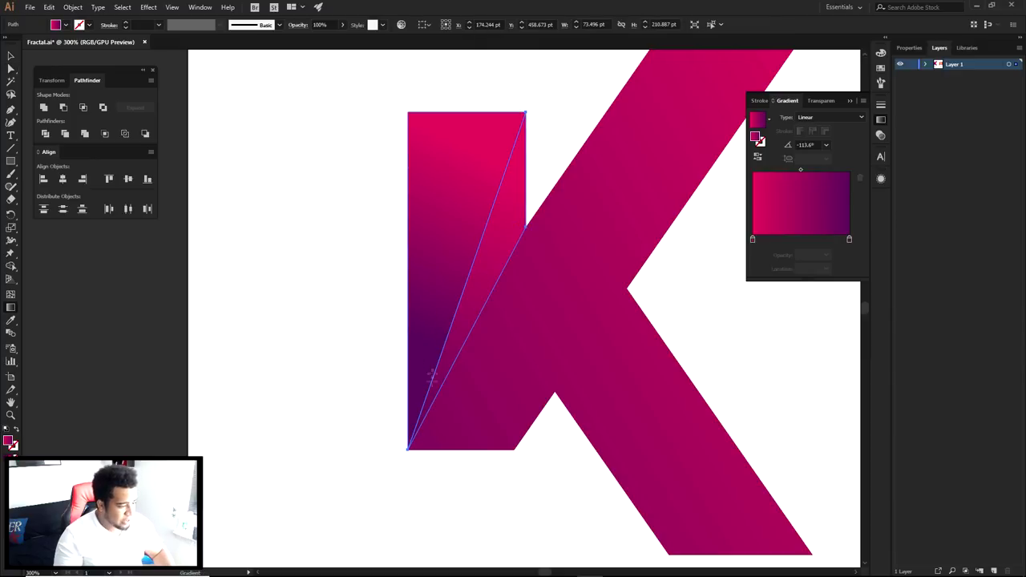
drag(412, 434, 525, 189)
key(a)
click(540, 180)
scroll(557, 277, down, 1)
drag(604, 310, 547, 358)
scroll(468, 359, up, 2)
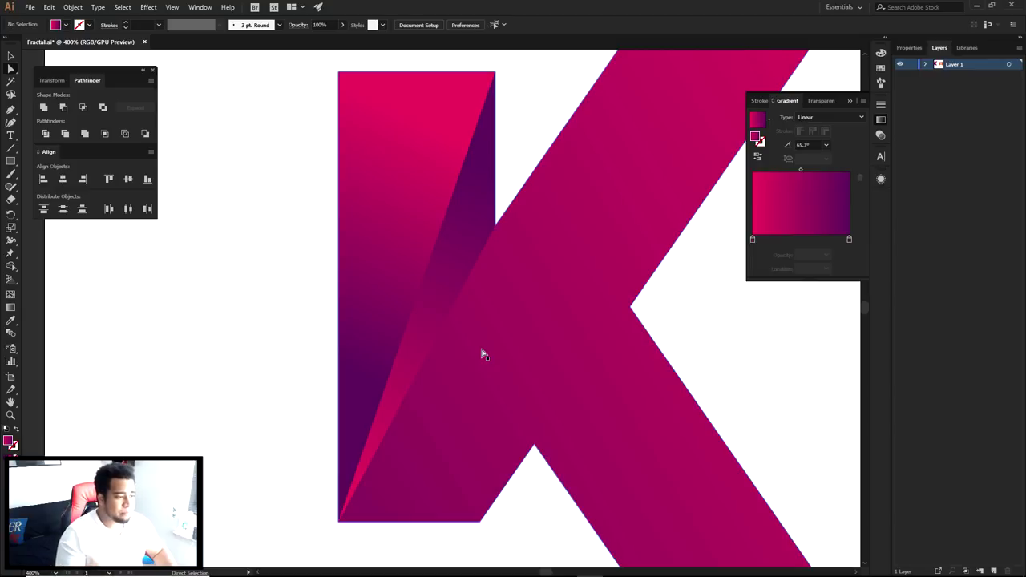
Lengthen the narrow triangle's gradient so it starts below the lower outer corner and ends above the upper inner corner, at 64.1°
click(440, 297)
scroll(445, 284, down, 2)
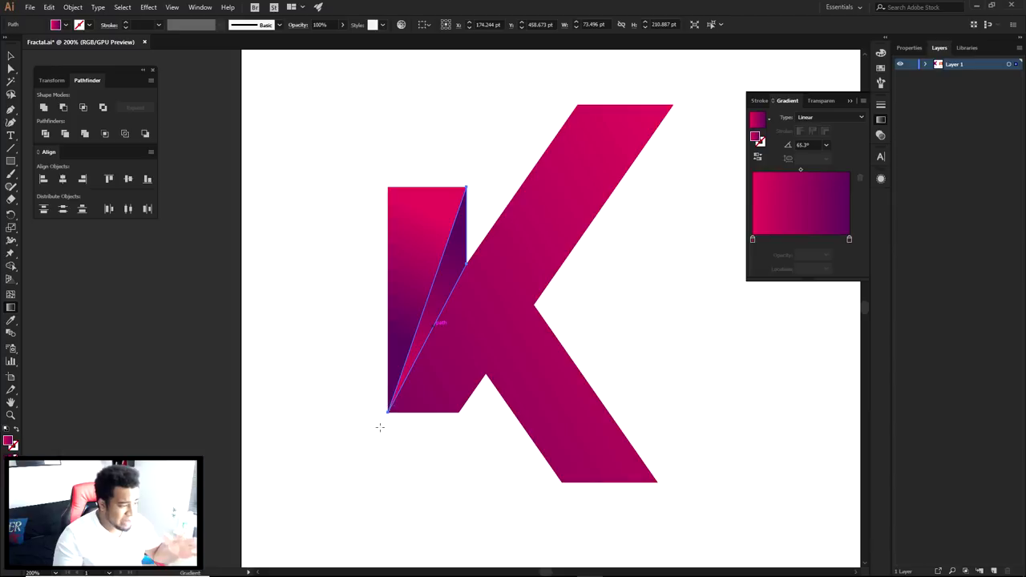
drag(371, 437, 504, 174)
key(a)
click(289, 389)
scroll(457, 316, up, 2)
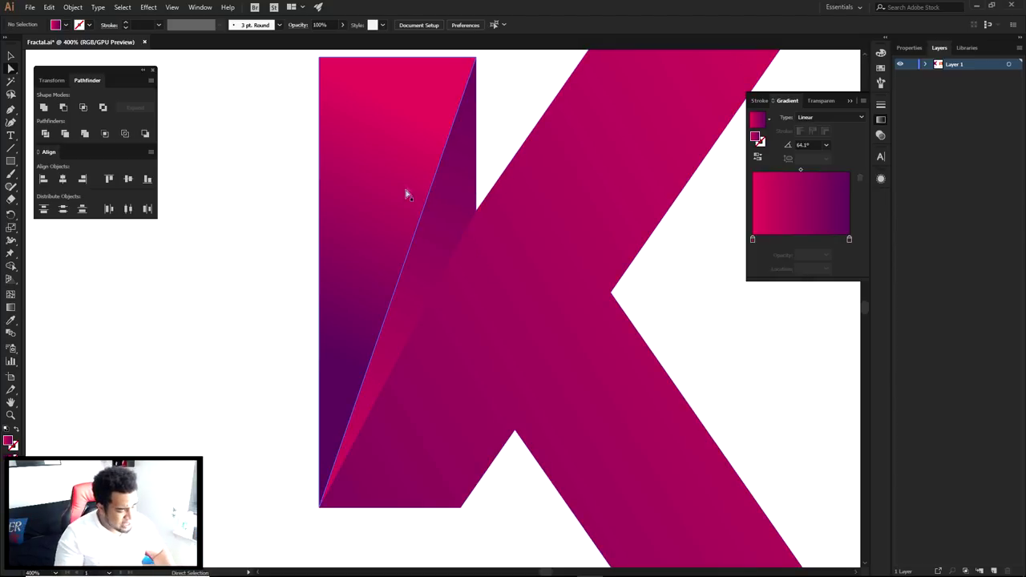
Stretch the large stem facet's gradient from above the upper inner corner to beyond the lower outer edge, at -115.8°
scroll(405, 189, down, 1)
click(424, 136)
scroll(444, 185, down, 1)
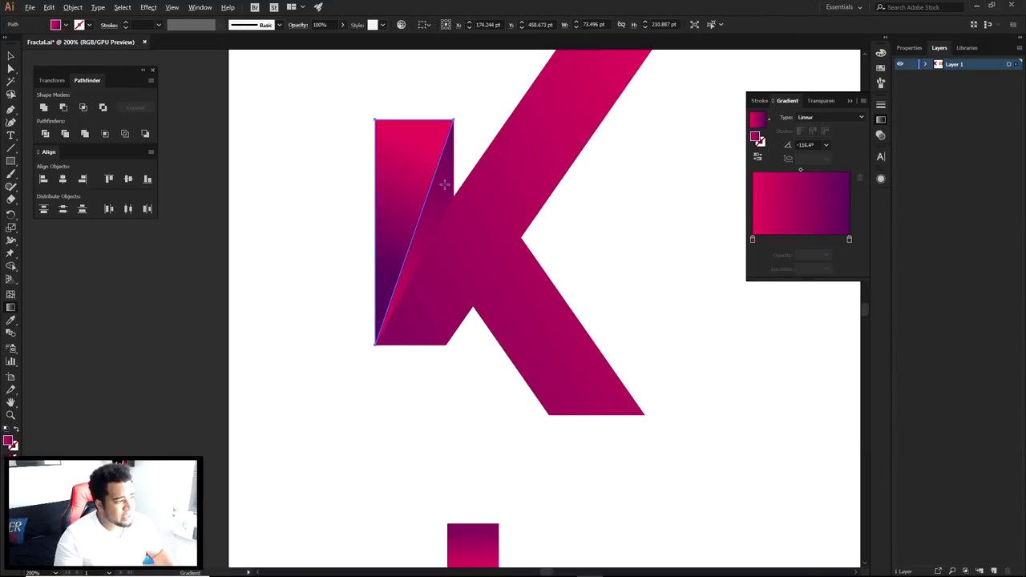
drag(457, 78, 339, 327)
key(a)
click(327, 292)
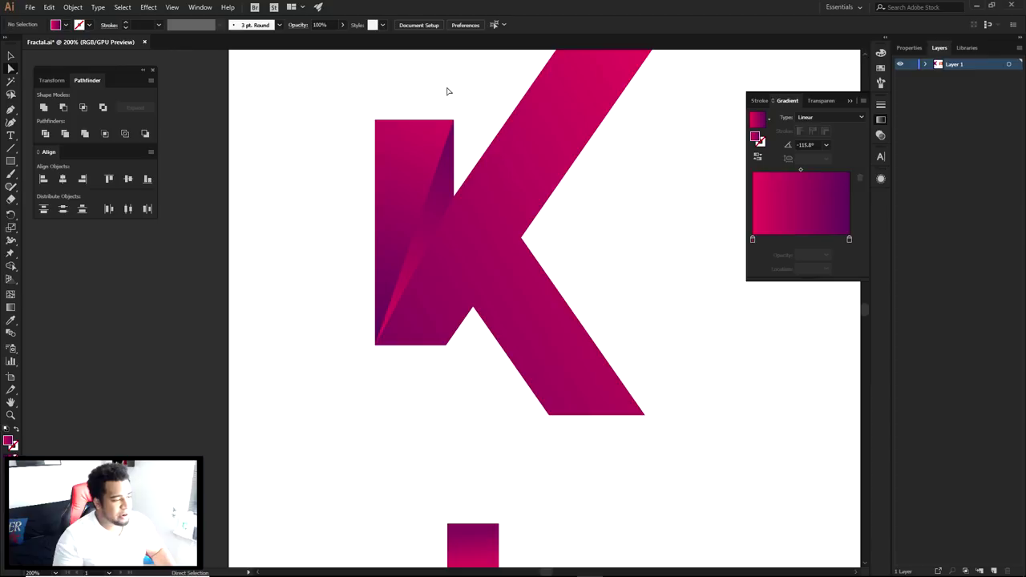
Draw a closed triangle between the K's upper notch and the stem's two lower corners with the Pen tool
key(p)
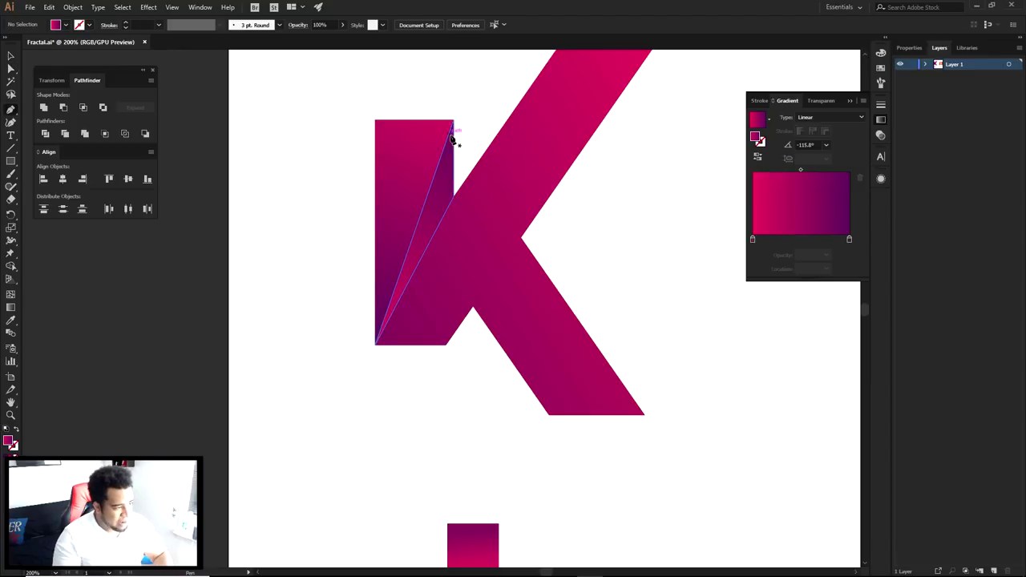
click(454, 200)
key(ctrl+z)
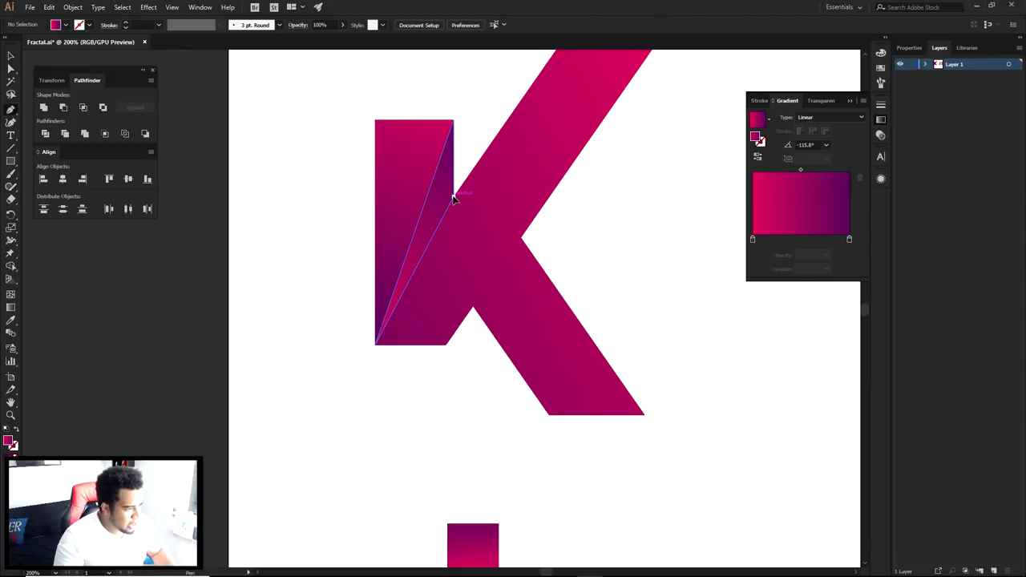
click(454, 198)
drag(473, 313, 474, 311)
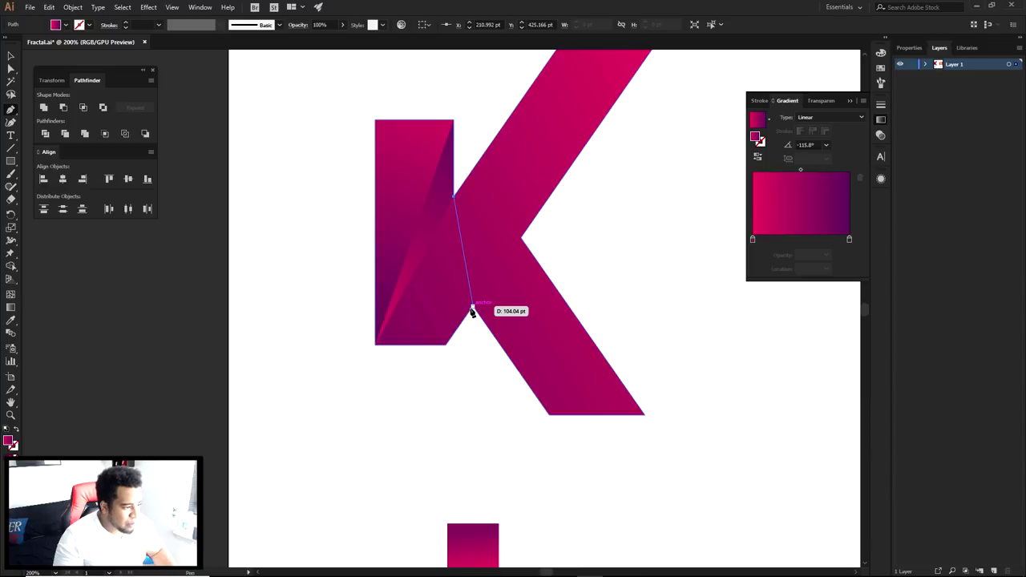
click(376, 344)
click(445, 345)
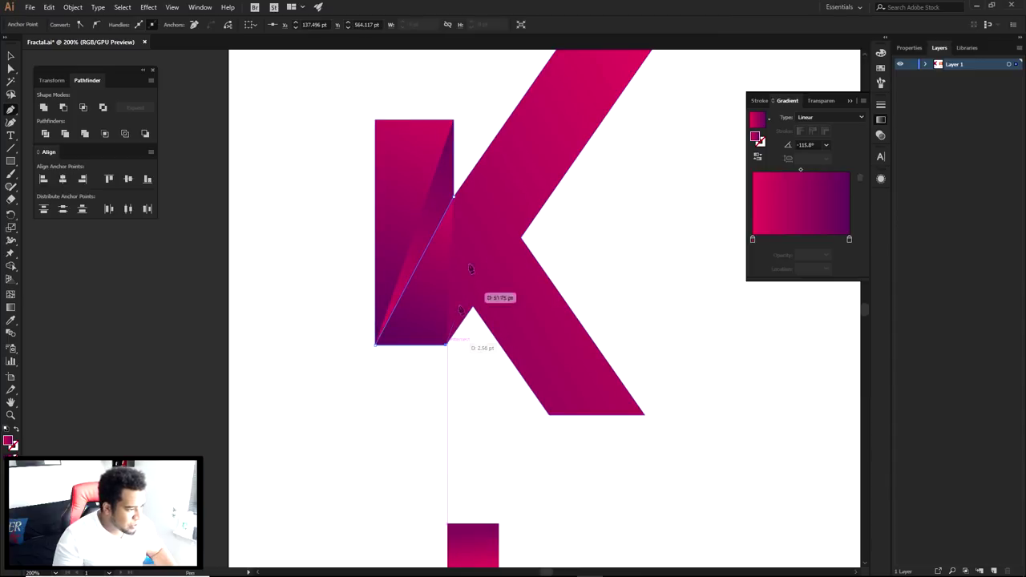
click(453, 197)
key(a)
click(460, 156)
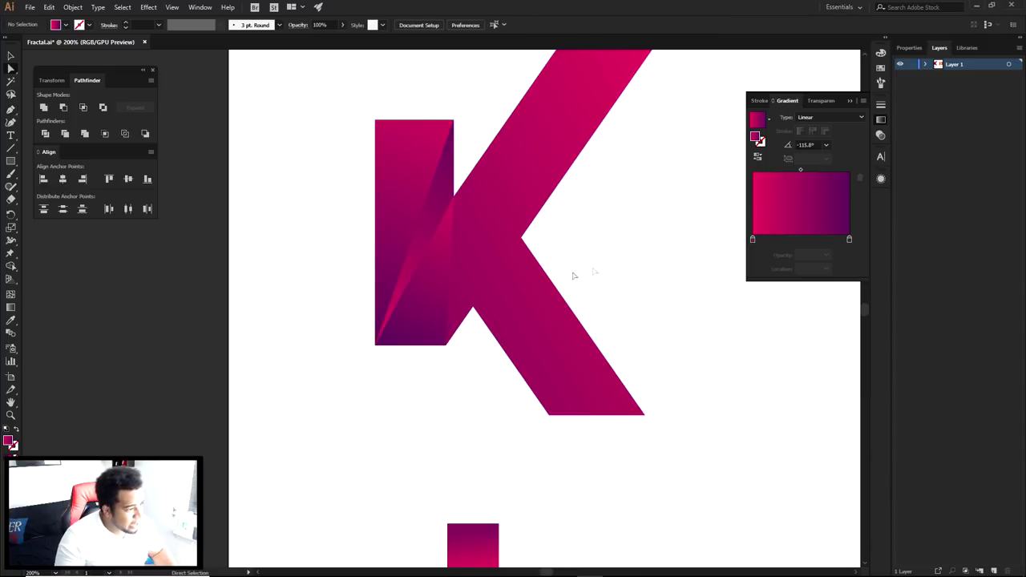
Try to apply a diagonal gradient over the lower stem and undo it
drag(542, 280, 504, 328)
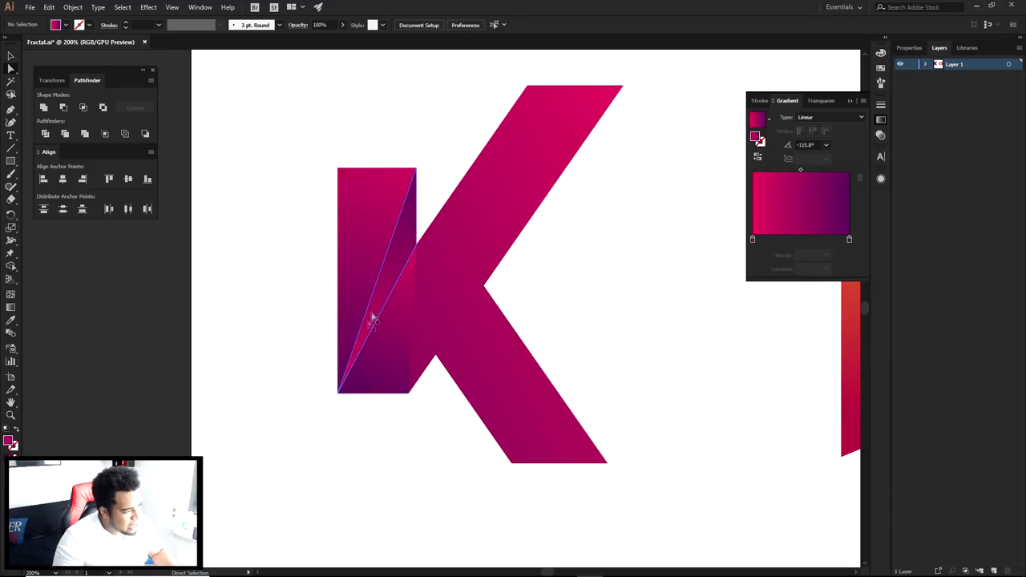
key(g)
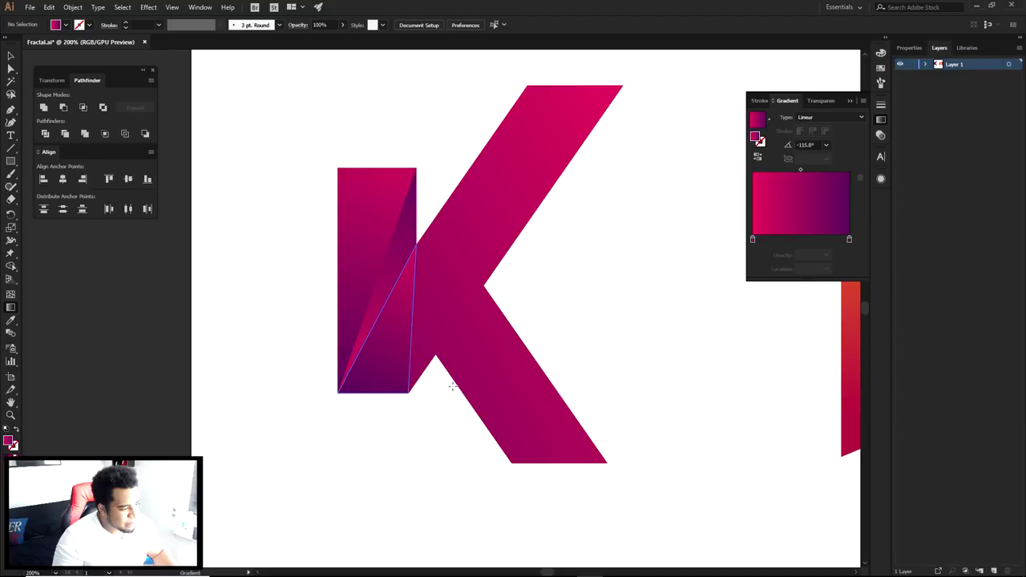
click(415, 328)
drag(459, 390, 380, 322)
key(ctrl+z)
Redraw the lower stem triangle's gradient diagonally from beyond its lower inner corner up to the stem's outer edge, at 135.6°
key(a)
click(393, 348)
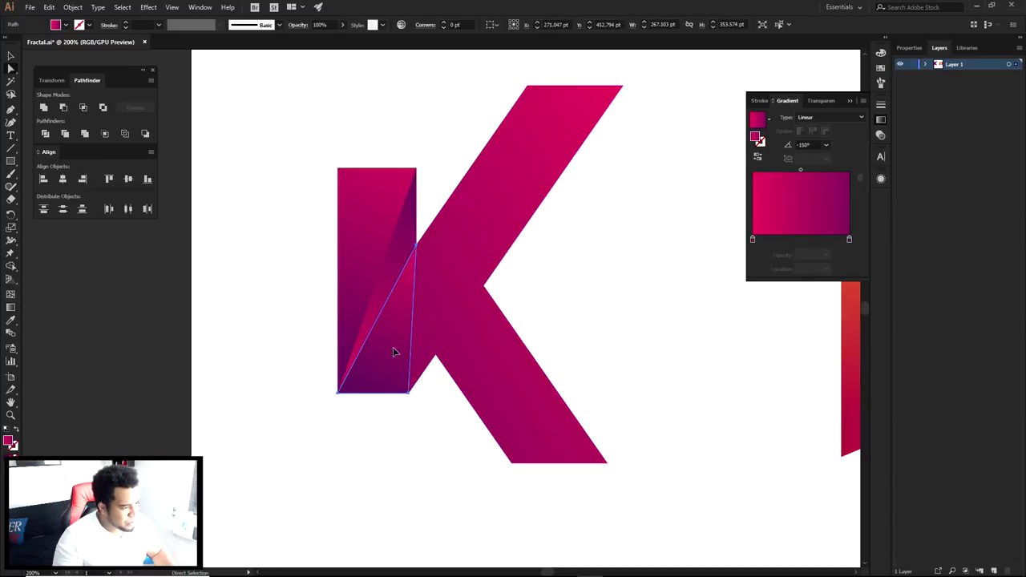
key(g)
drag(450, 387, 385, 340)
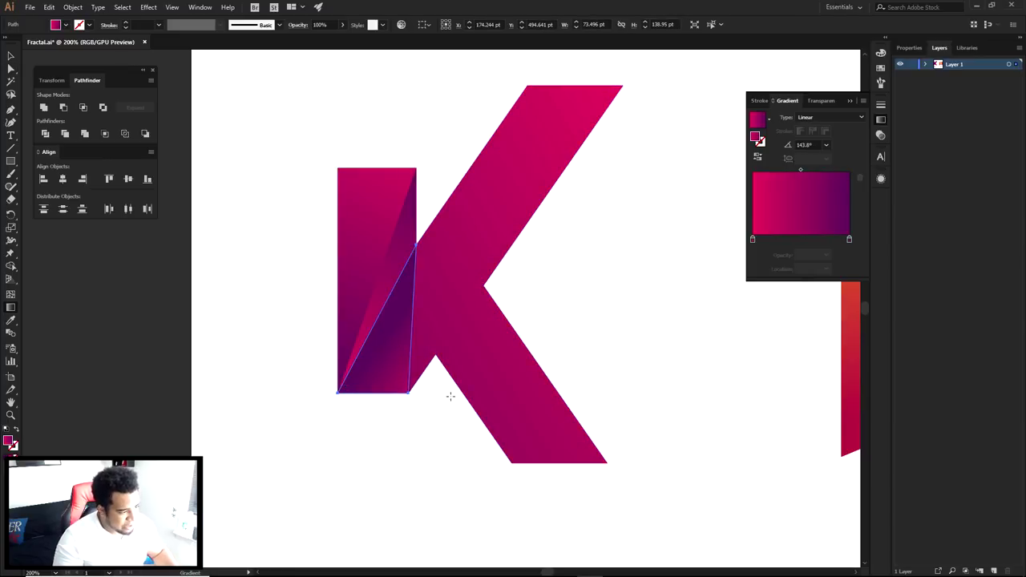
drag(457, 404, 343, 286)
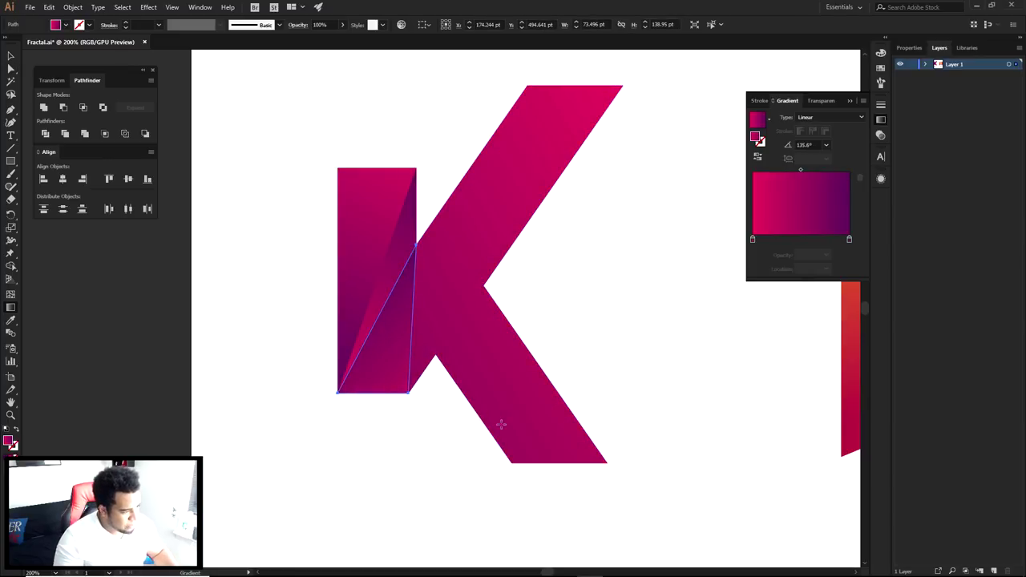
Redraw the lower stem triangle's gradient from beyond its lower inner corner toward the stem's outer edge, at 138.9°, and deselect it
drag(471, 395, 367, 312)
key(a)
click(445, 431)
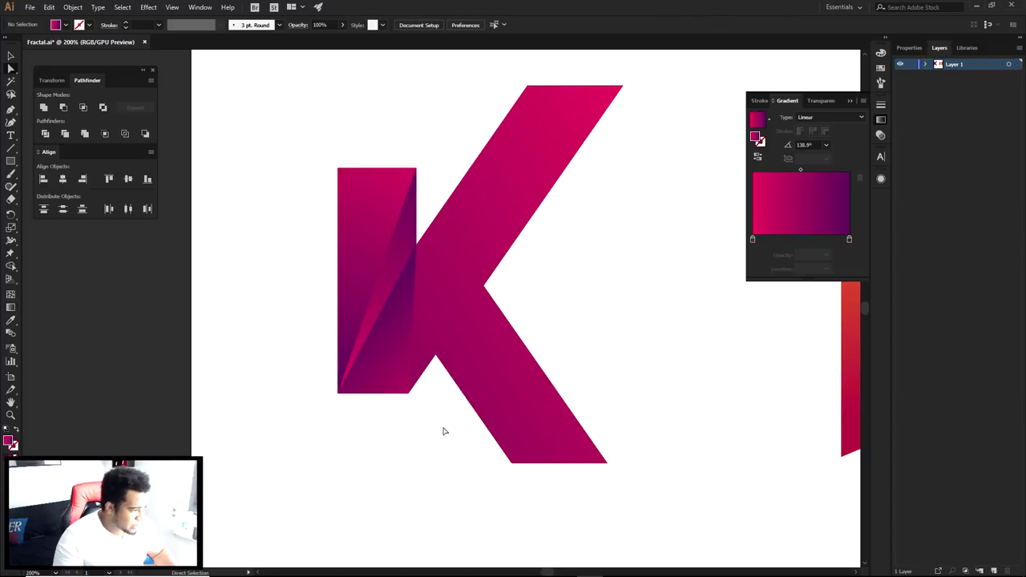
Draw a closed triangle between the K's upper notch and the two top corners of the upper arm with the Pen tool
drag(536, 186, 552, 222)
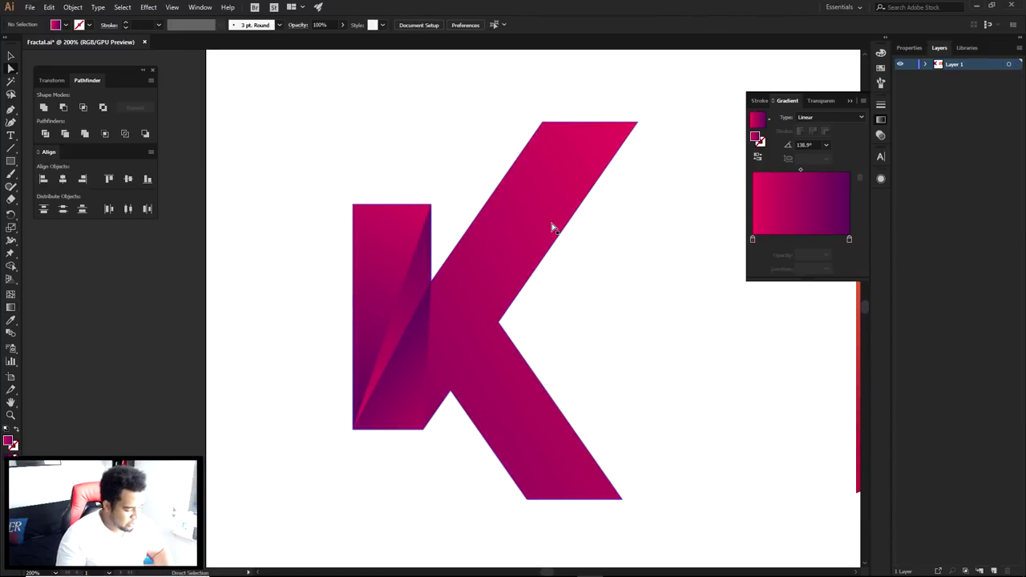
key(p)
click(431, 279)
click(542, 122)
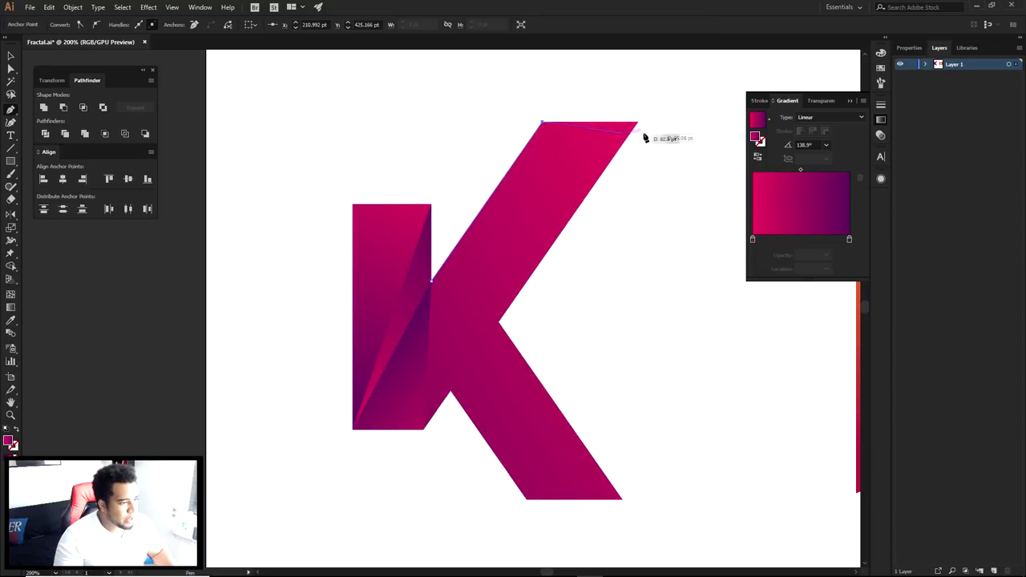
click(638, 122)
click(431, 280)
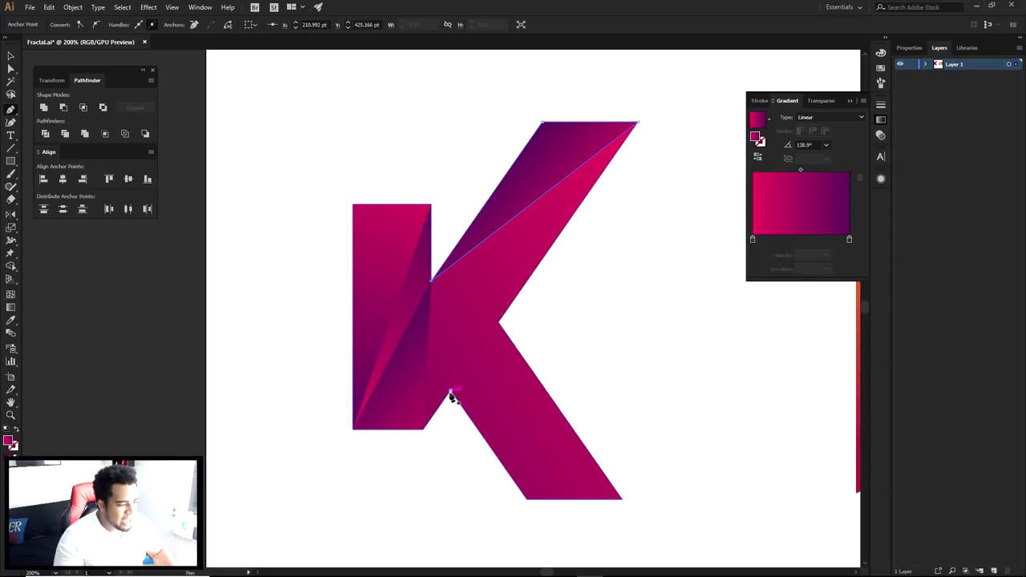
Redraw the upper arm triangle's gradient diagonally from its top down toward the notch, at -128.7°
key(g)
drag(523, 156, 477, 293)
drag(598, 141, 517, 223)
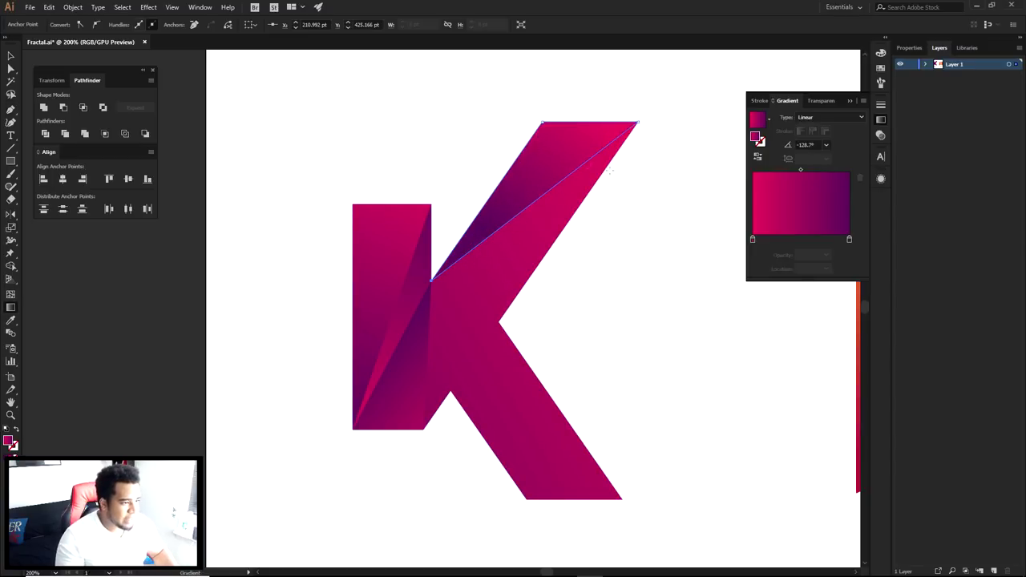
key(a)
click(625, 178)
Draw a closed facet through the upper arm's outer top corner, the upper notch, the stem's lower inner corner and the lower crotch
key(o)
key(p)
click(638, 121)
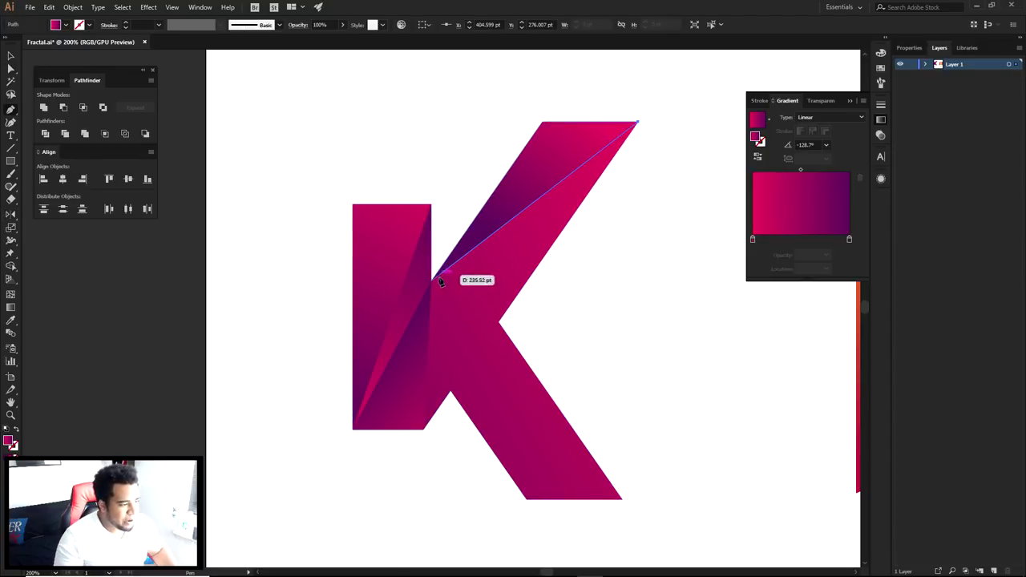
click(432, 280)
click(424, 428)
click(450, 392)
click(638, 123)
key(a)
click(602, 247)
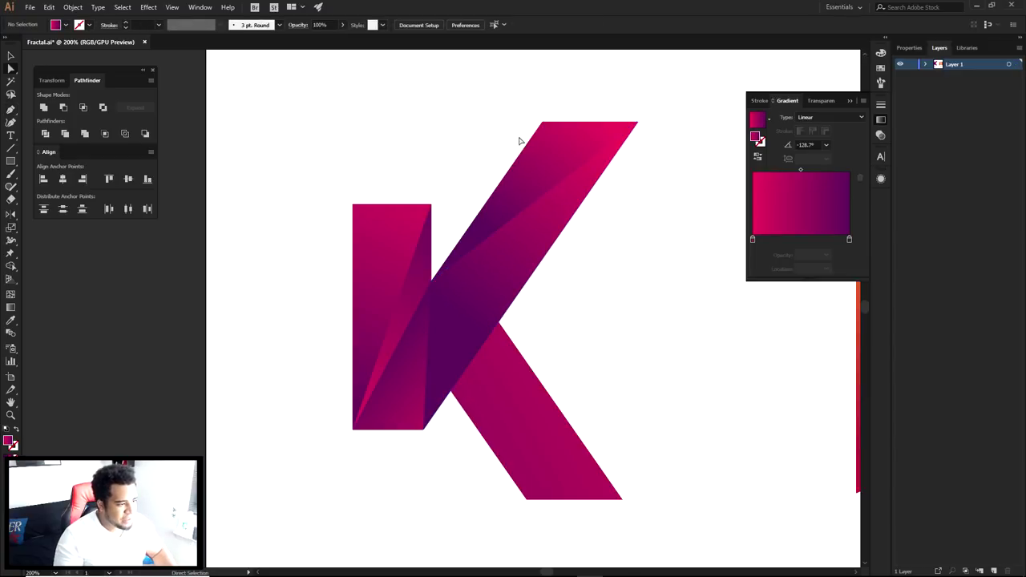
Redraw the large arm facet's gradient almost vertically from top to bottom, at -101.4°, and deselect it
key(g)
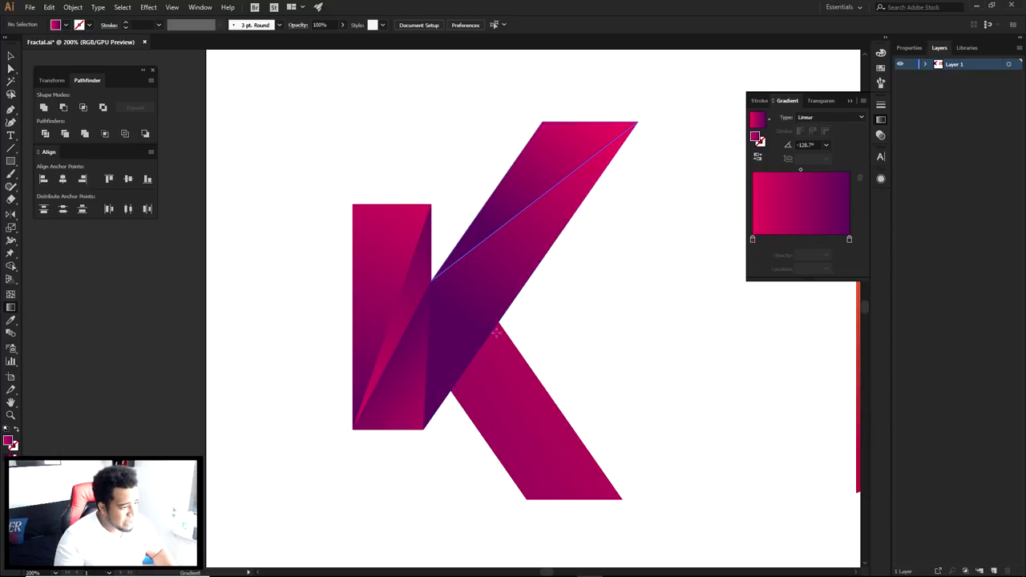
click(493, 201)
key(a)
click(498, 273)
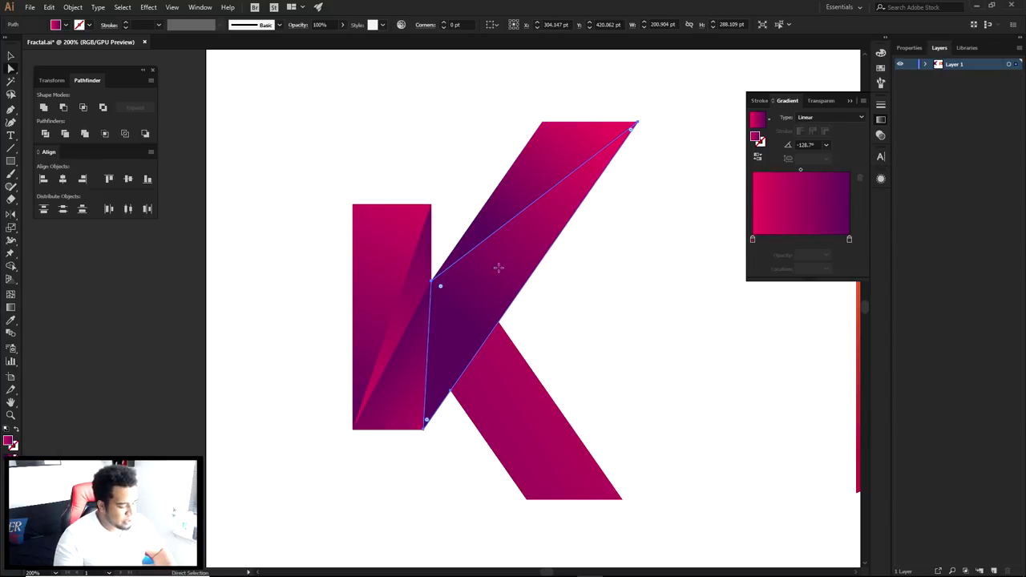
key(g)
drag(499, 154, 481, 321)
drag(503, 193, 492, 323)
drag(521, 171, 502, 271)
key(a)
click(478, 188)
Recolour the large arm facet's gradient with light green as the start stop and blue as the end stop
scroll(682, 264, down, 1)
drag(683, 274, 481, 293)
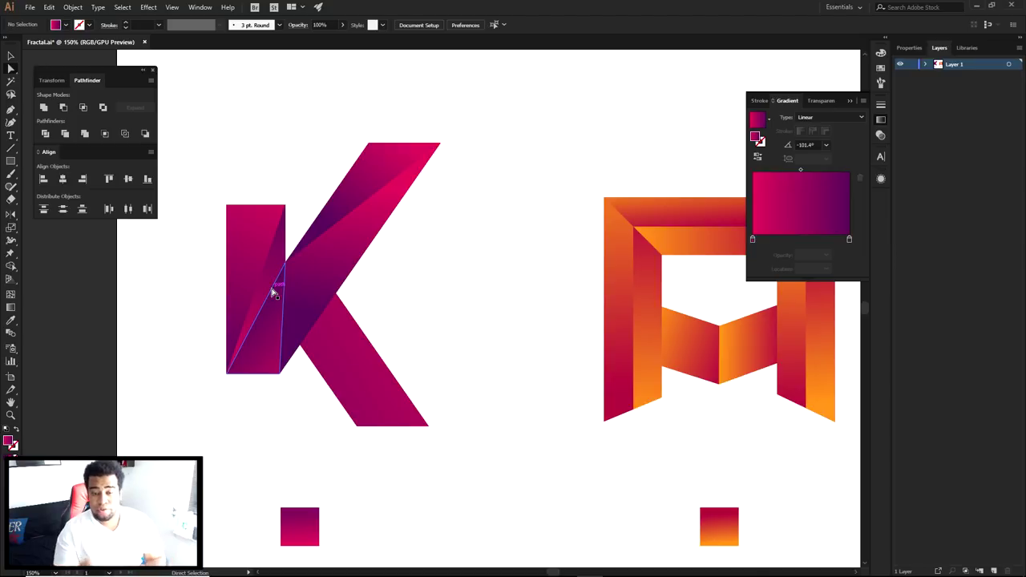
scroll(350, 291, up, 2)
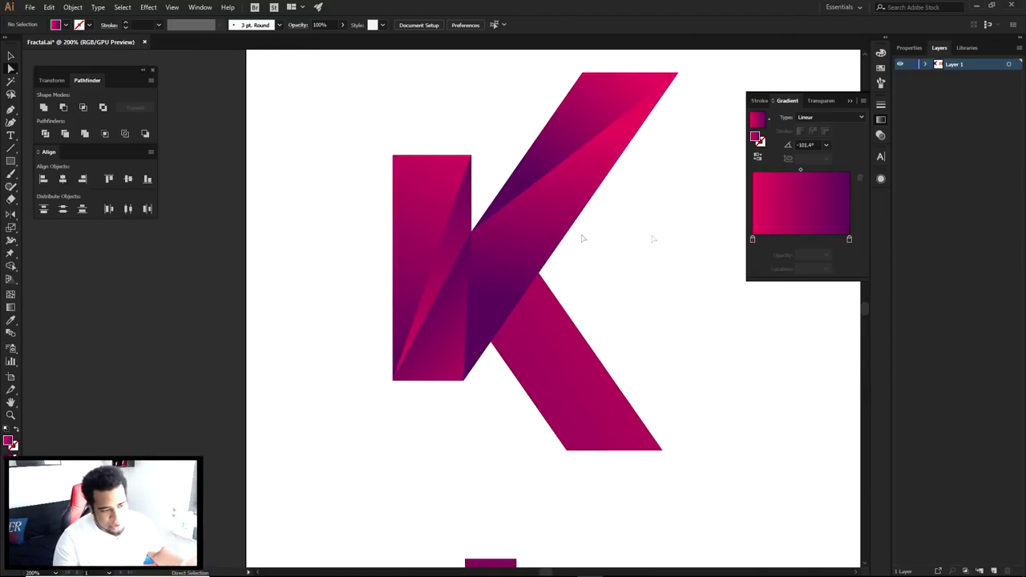
click(547, 227)
double_click(753, 241)
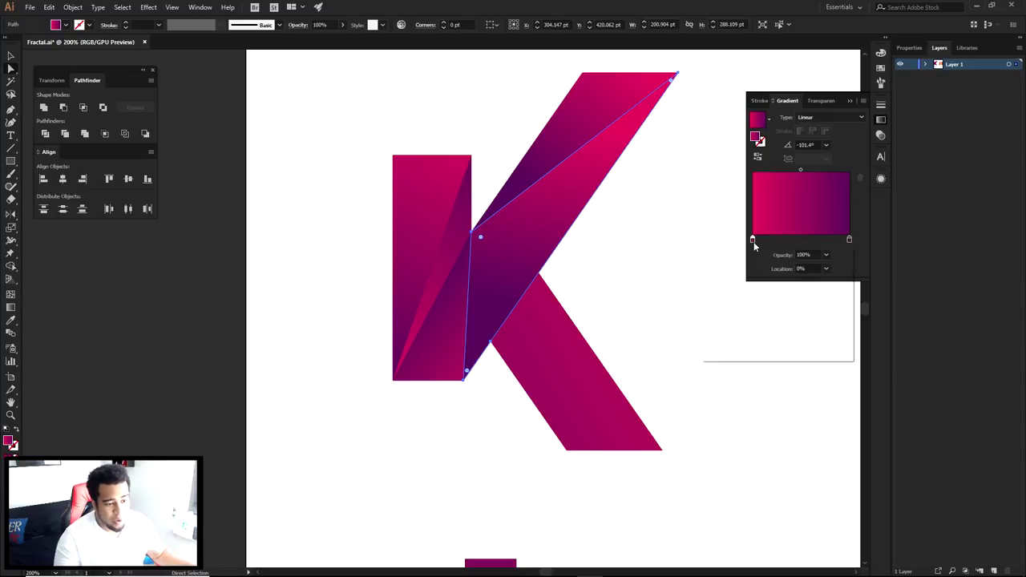
double_click(753, 241)
click(710, 295)
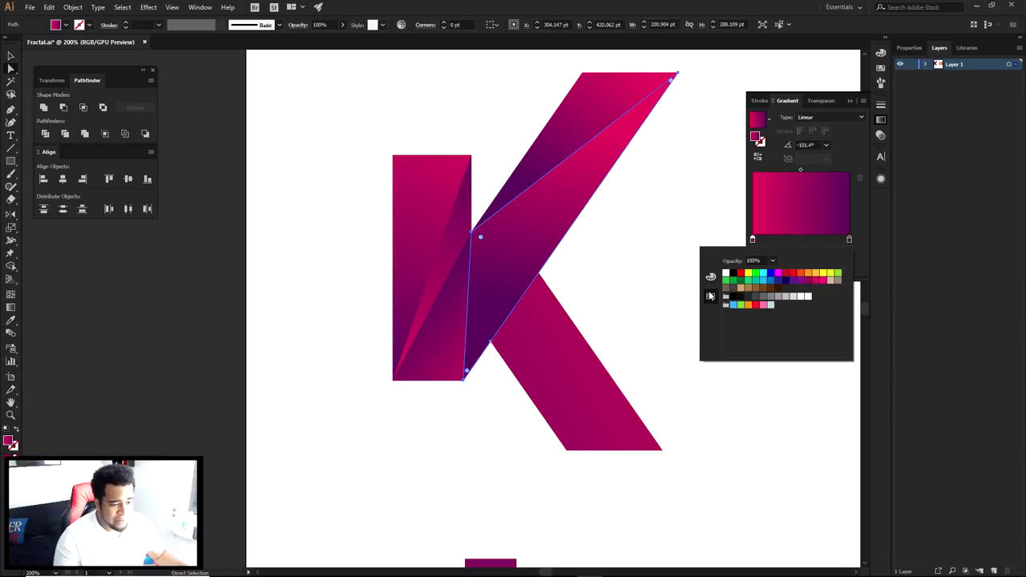
click(837, 275)
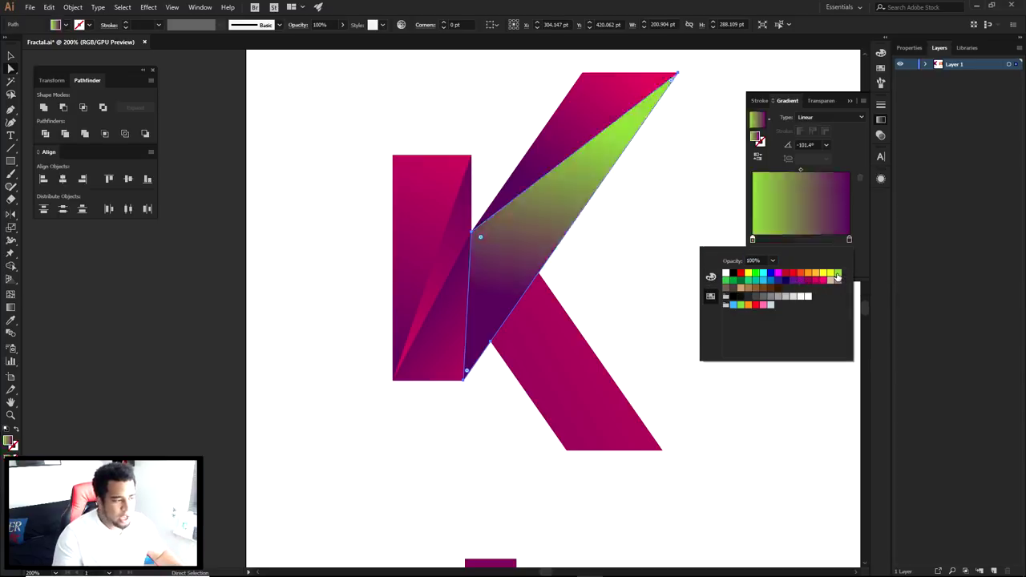
double_click(850, 241)
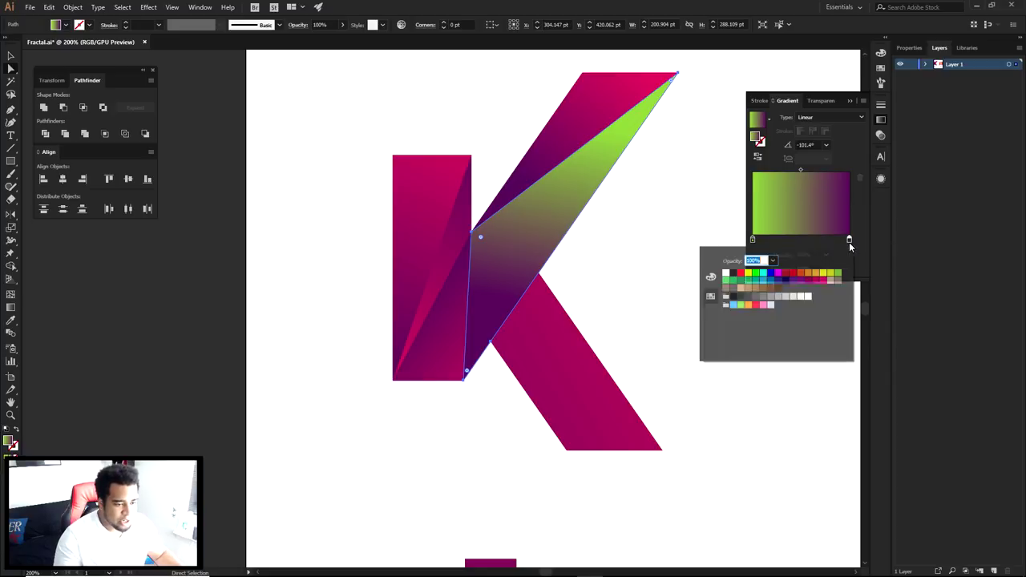
click(770, 280)
click(671, 227)
click(671, 227)
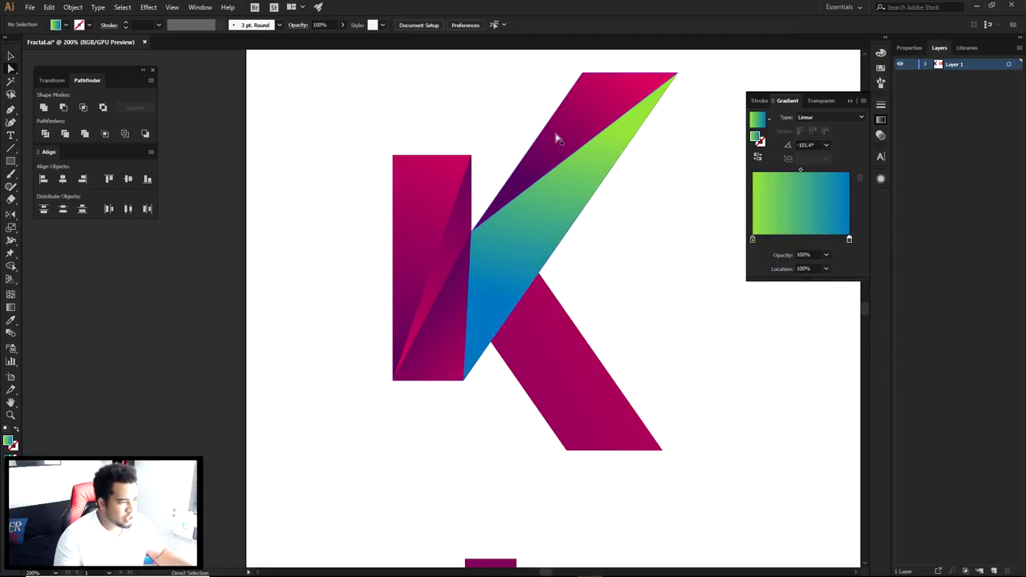
Copy the green-to-blue gradient onto the upper arm triangle with the Eyedropper
click(561, 148)
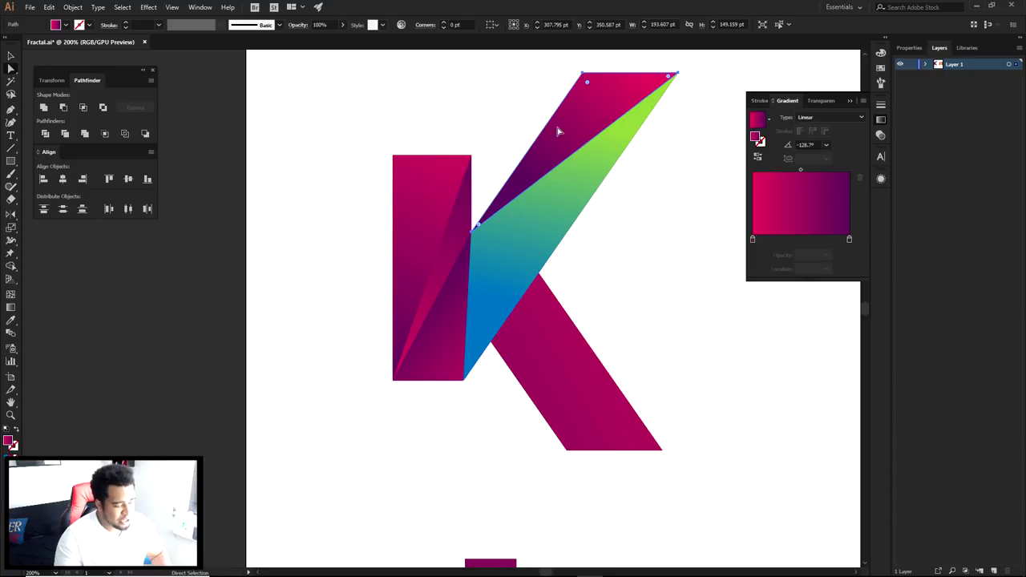
key(i)
click(557, 190)
key(a)
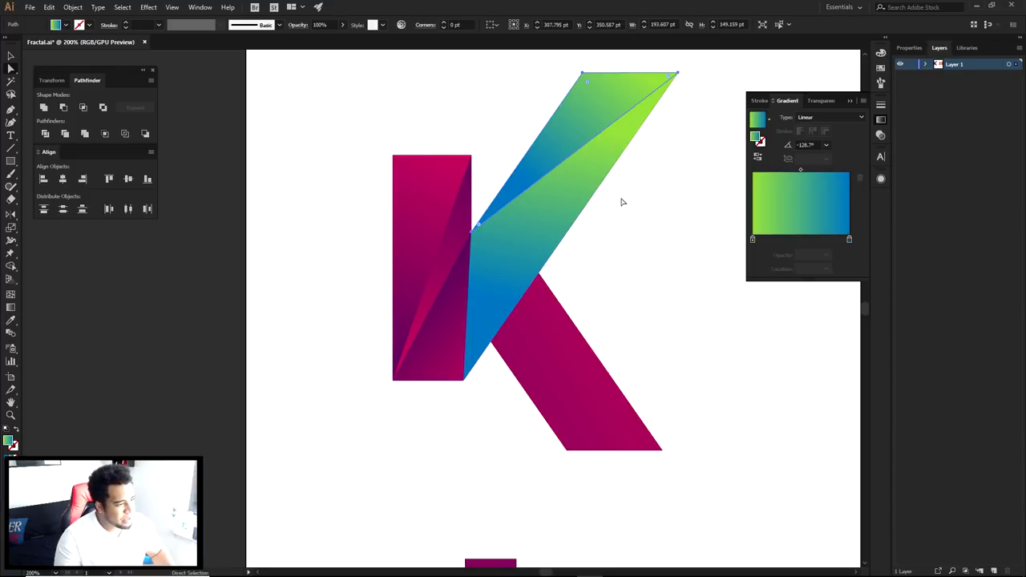
click(629, 217)
Copy the green-to-blue gradient onto the stem's lower triangle, thin middle facet and large outer facet with the Eyedropper
drag(627, 261, 665, 242)
click(485, 299)
key(i)
click(560, 258)
key(a)
click(657, 264)
click(497, 225)
key(i)
click(548, 224)
key(a)
click(633, 246)
click(469, 210)
key(i)
click(578, 220)
key(a)
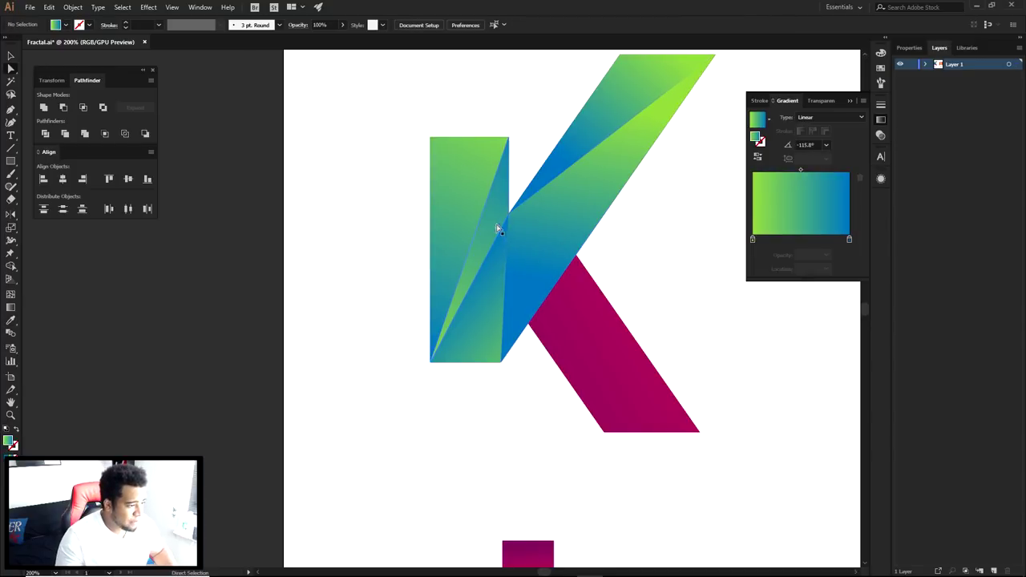
Redraw the thin middle stem facet's gradient upward, running from green near the bottom to blue at the top
drag(485, 200, 484, 126)
drag(495, 271, 467, 137)
key(a)
click(522, 128)
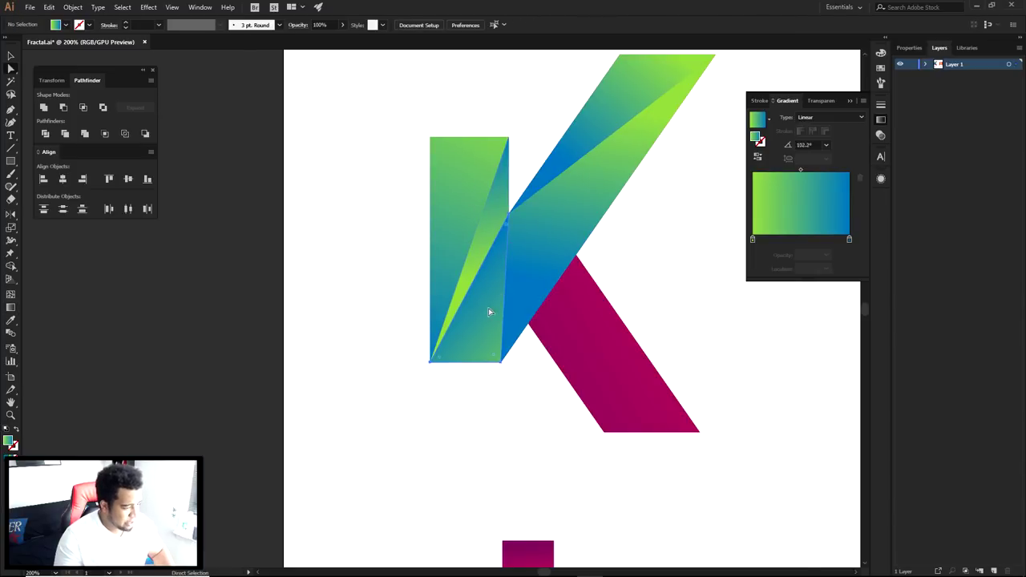
Redraw the lower stem triangle's gradient diagonally upward from green beyond its lower inner corner, at 134.6°, and deselect it
click(488, 312)
key(g)
drag(411, 300, 512, 347)
drag(550, 377, 553, 379)
drag(456, 254, 493, 341)
drag(505, 377, 455, 280)
key(a)
drag(487, 336, 360, 415)
click(293, 364)
Select all the orange-and-red facets of the letter A and unite them into one shape
key(ctrl+minus)
drag(578, 394, 505, 330)
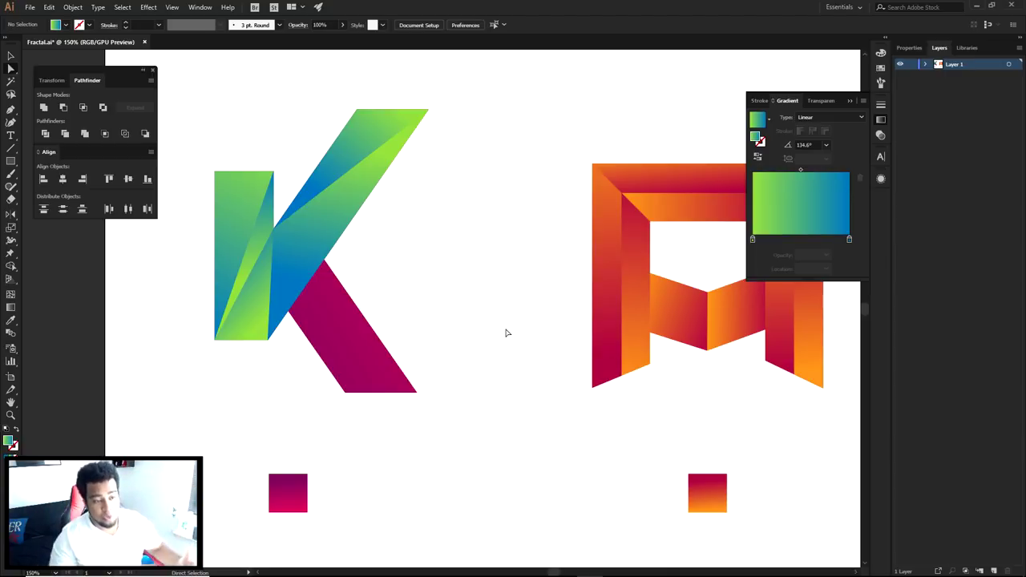
drag(529, 339, 400, 315)
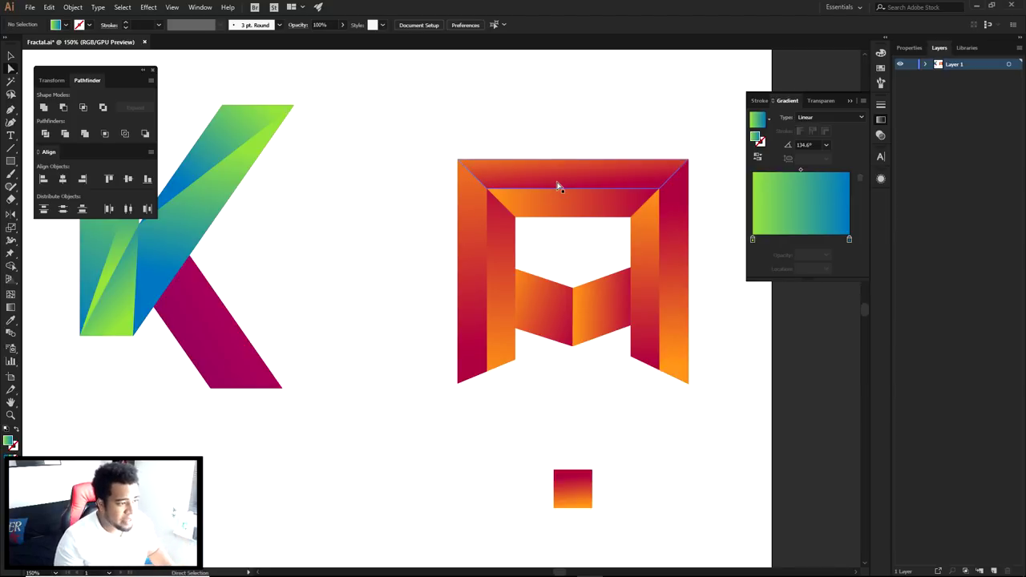
drag(460, 179, 415, 146)
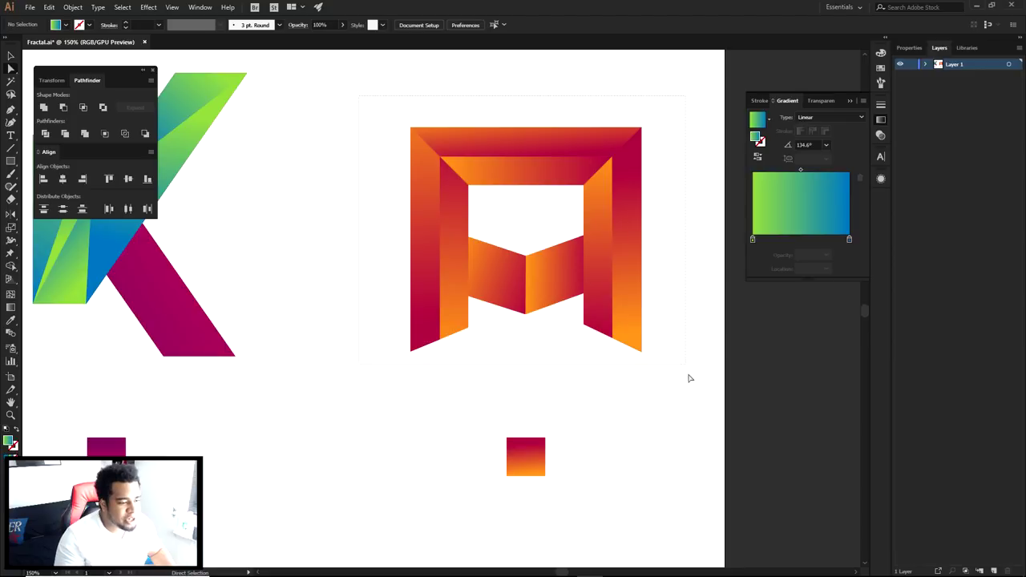
drag(691, 383, 691, 383)
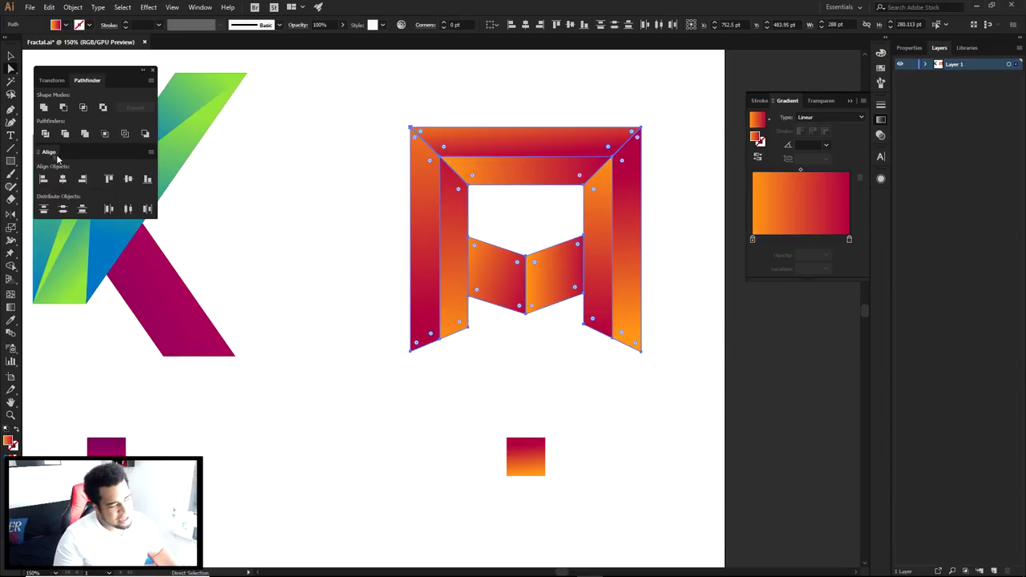
click(43, 107)
click(497, 87)
click(475, 155)
click(310, 217)
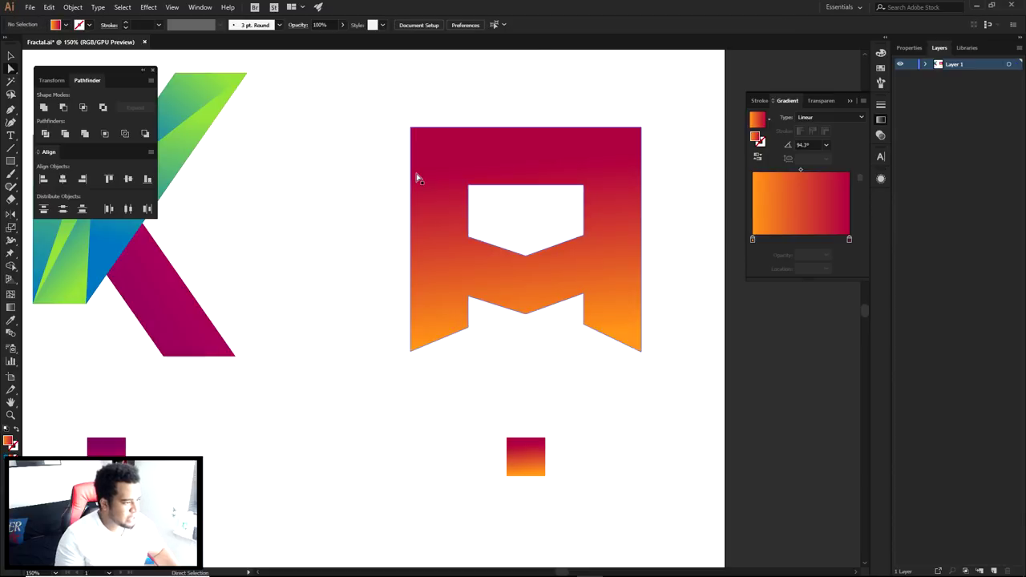
Fill the united letter A with solid grey 636668 and deselect it
click(412, 238)
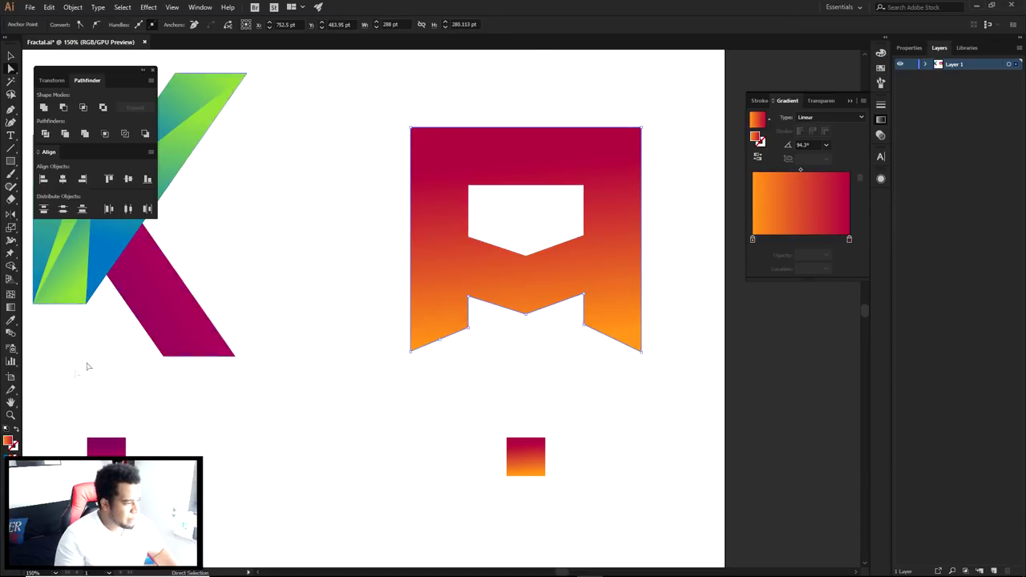
key(comma)
double_click(8, 442)
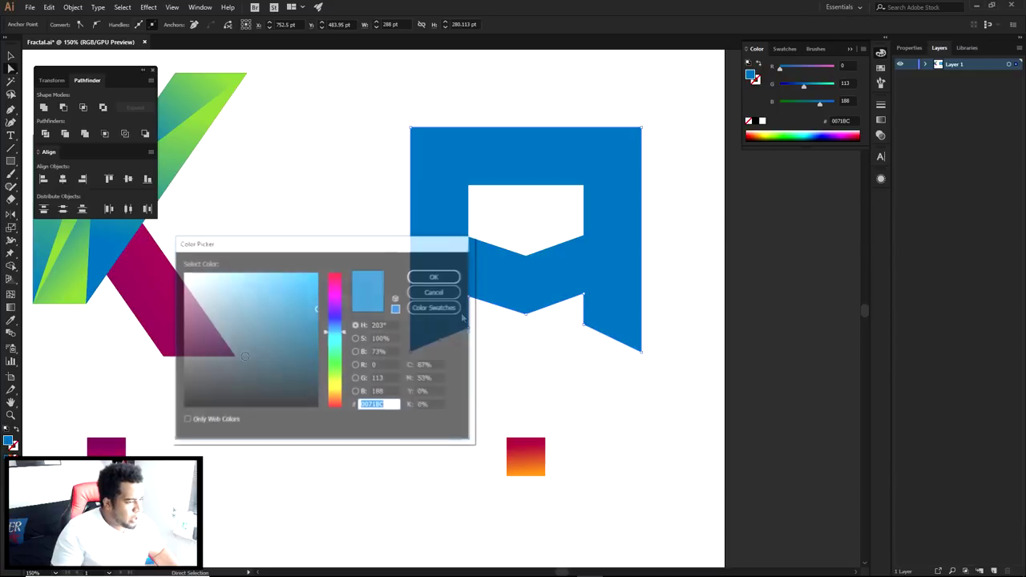
click(189, 351)
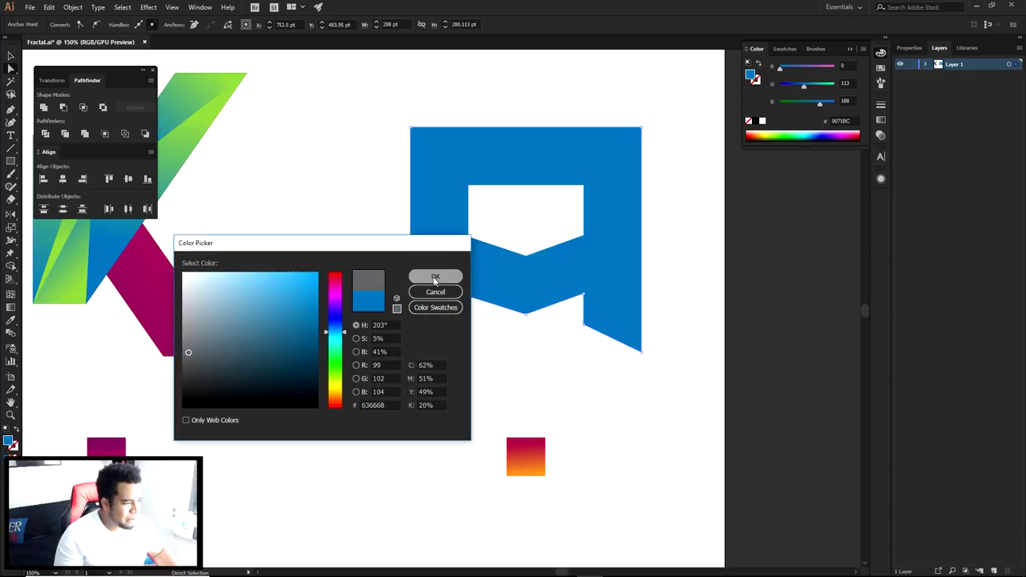
click(436, 276)
click(545, 222)
Draw a closed trapezoid facet along the A's top bar between its outer top corners and the counter's upper corners
scroll(543, 232, up, 1)
key(p)
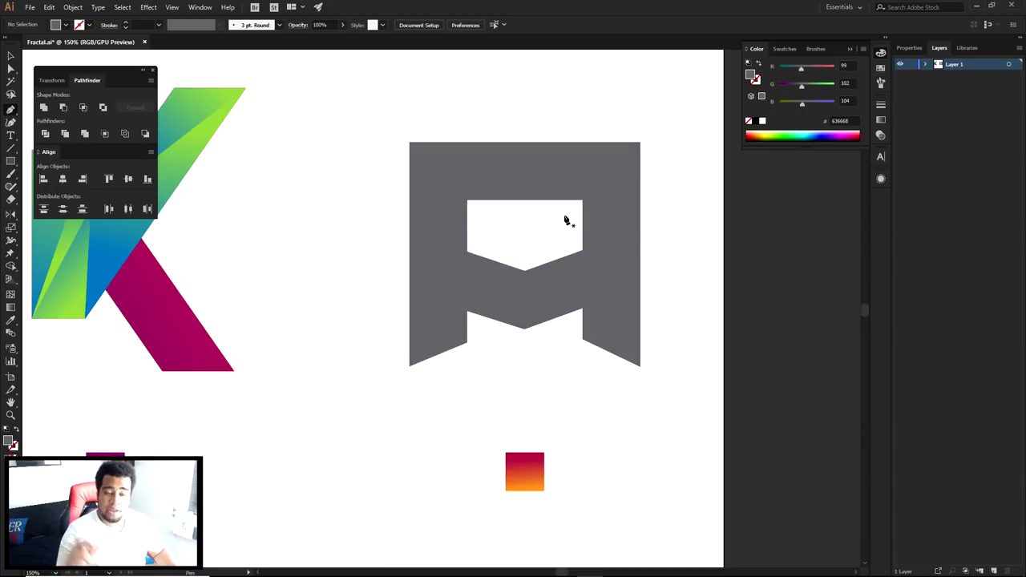
scroll(566, 218, up, 2)
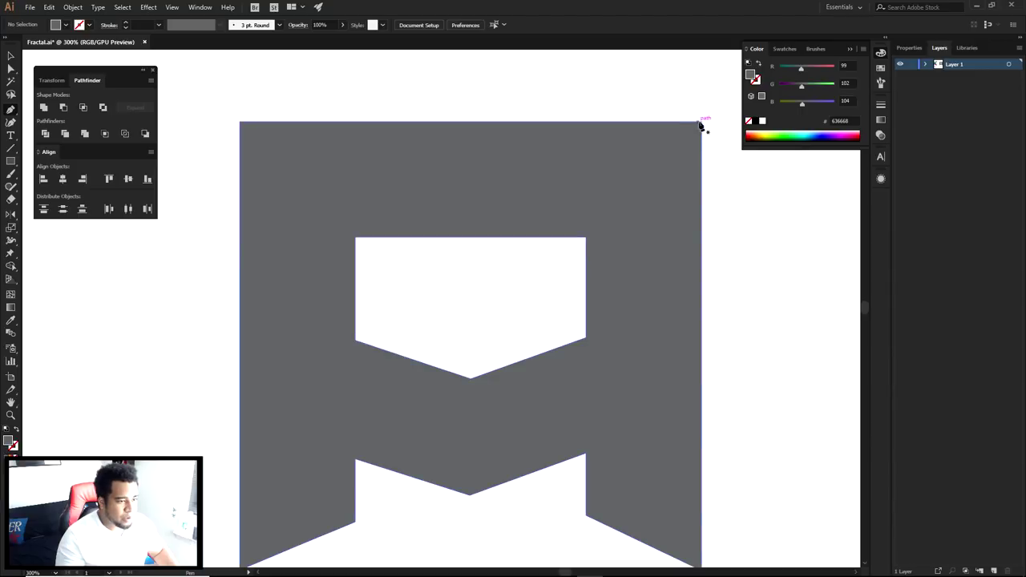
click(702, 122)
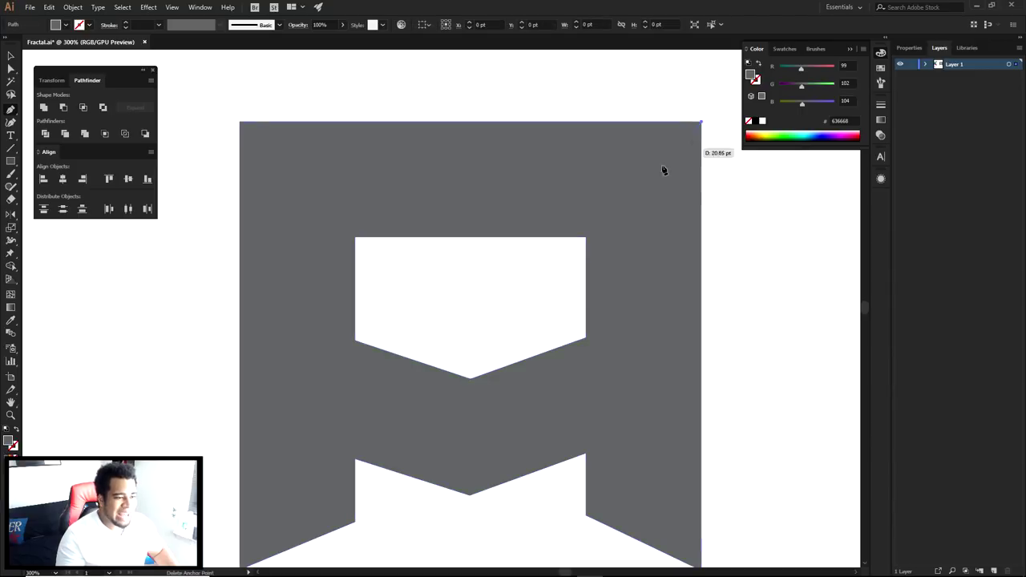
click(586, 238)
click(357, 237)
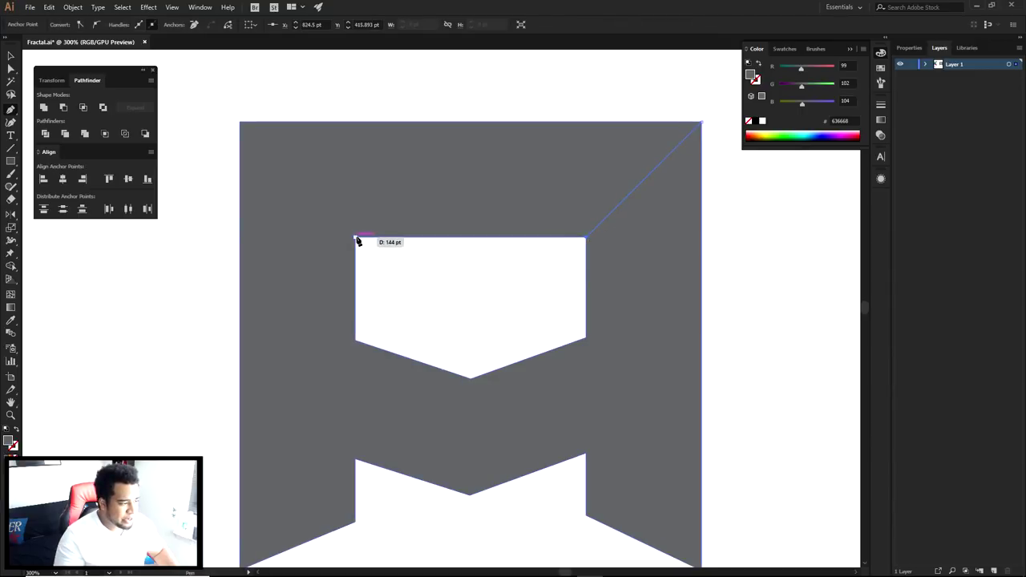
click(240, 124)
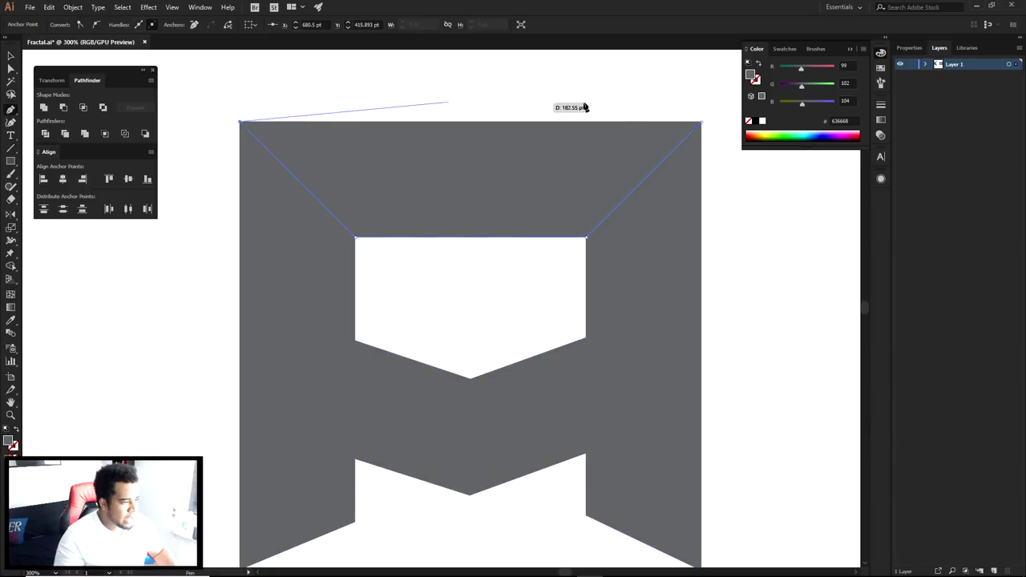
click(702, 125)
Apply the red-and-orange swatch's gradient to the A's top bar facet with the Eyedropper and deselect it
key(ctrl+1)
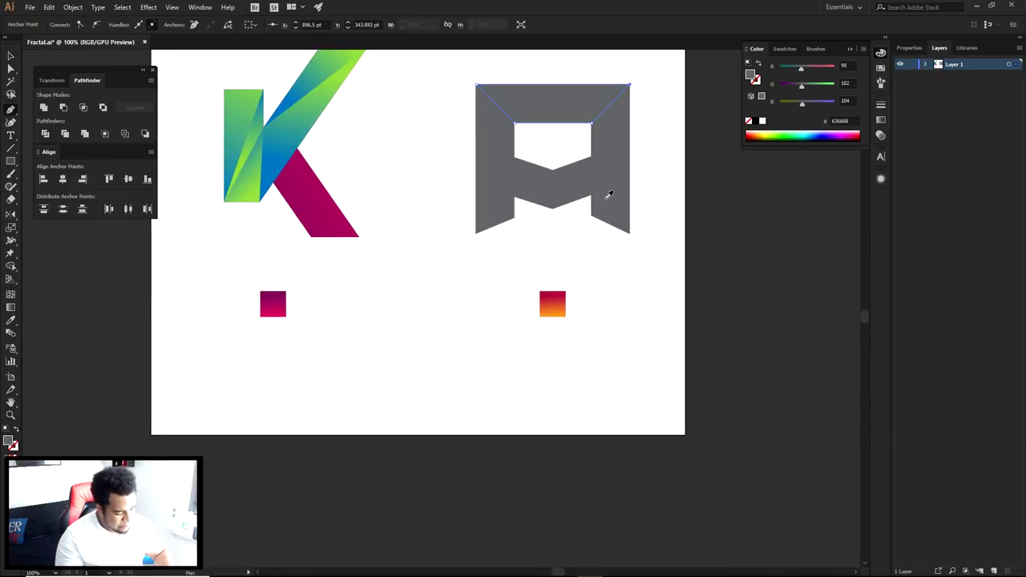
key(i)
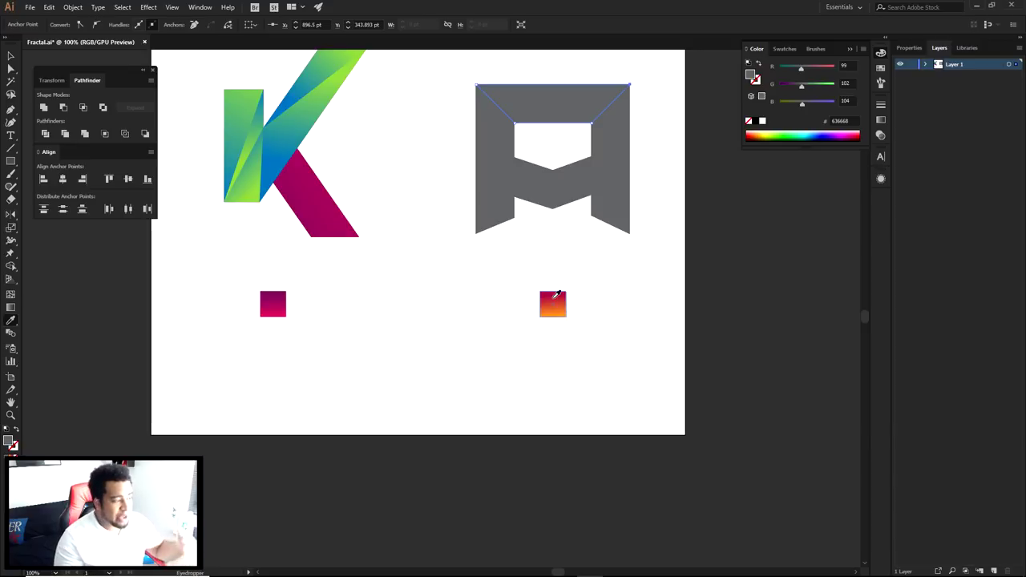
click(555, 297)
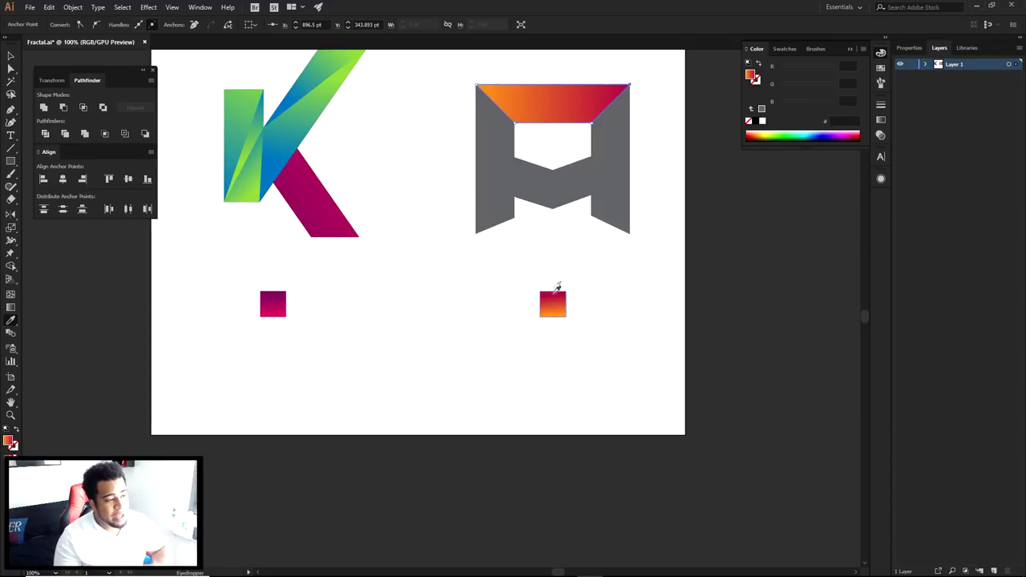
key(a)
click(549, 139)
Draw a closed facet over the left half of the A's crossbar, from the centre notch to the left leg
drag(515, 144, 537, 254)
scroll(515, 211, up, 1)
key(p)
key(ctrl+=)
key(ctrl+=)
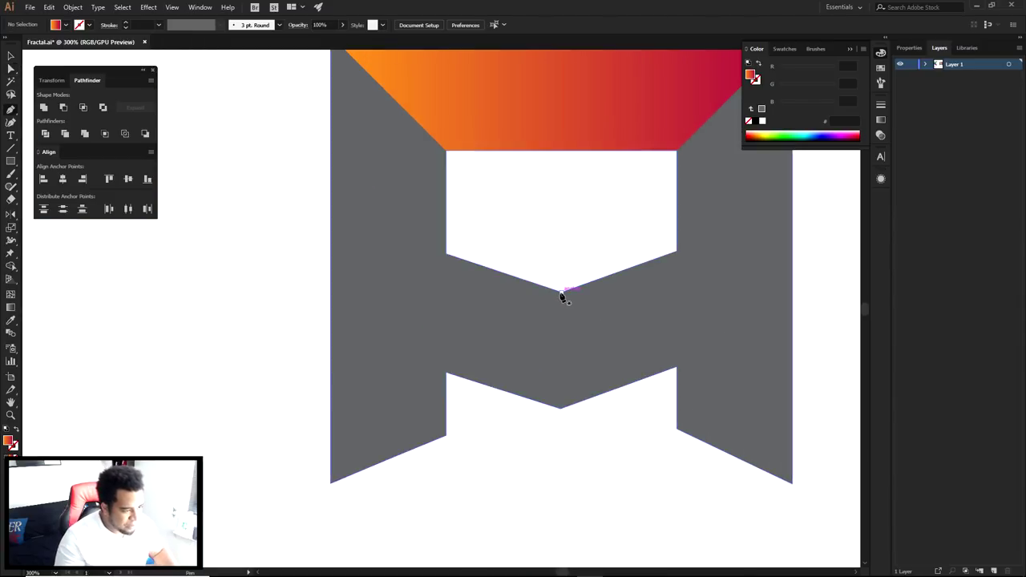
click(561, 292)
click(561, 409)
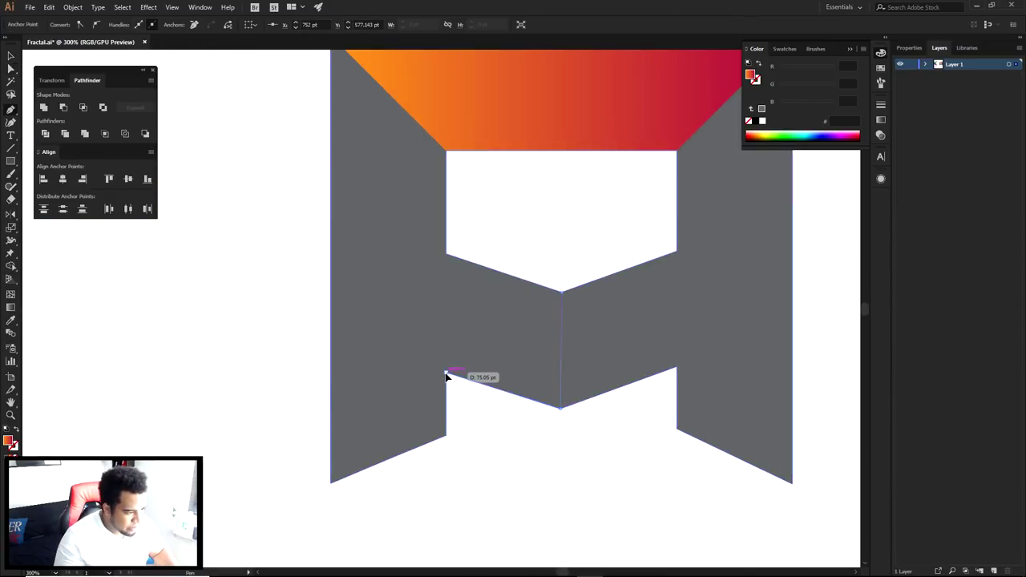
click(446, 372)
click(446, 256)
key(a)
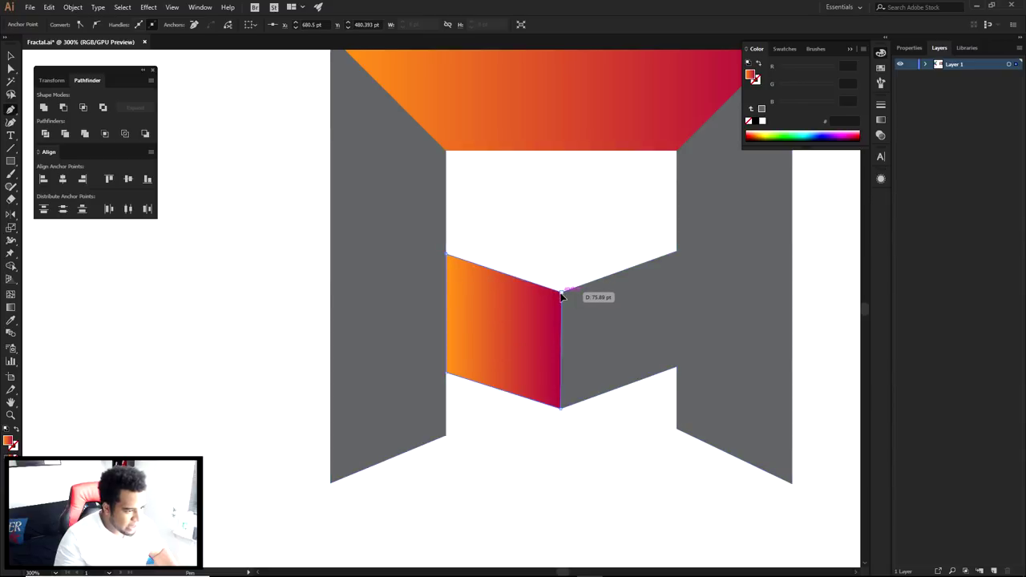
Draw a facet over the right half of the A's crossbar, from the centre notch to the right leg
key(p)
click(677, 253)
click(561, 291)
click(562, 292)
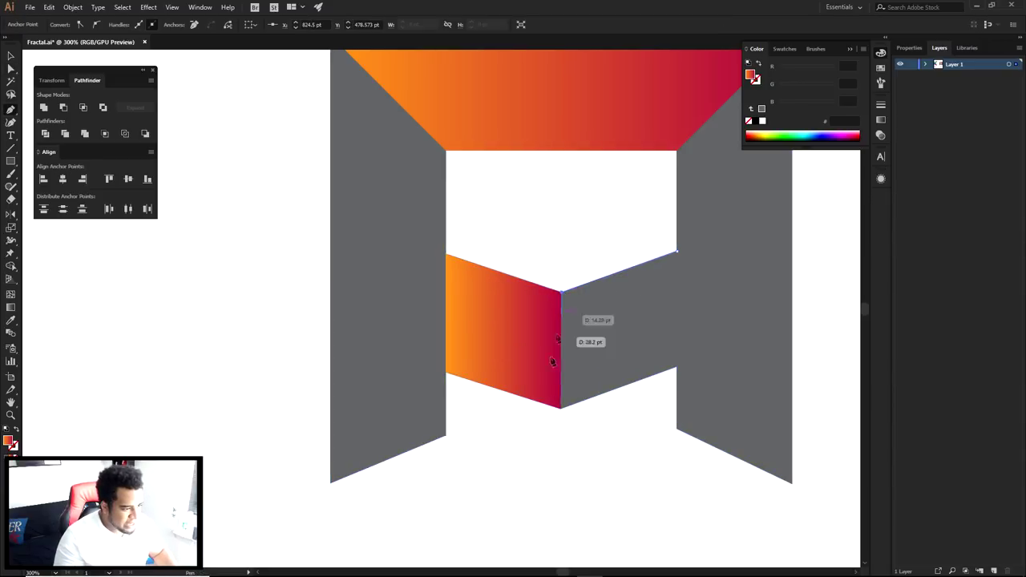
click(561, 408)
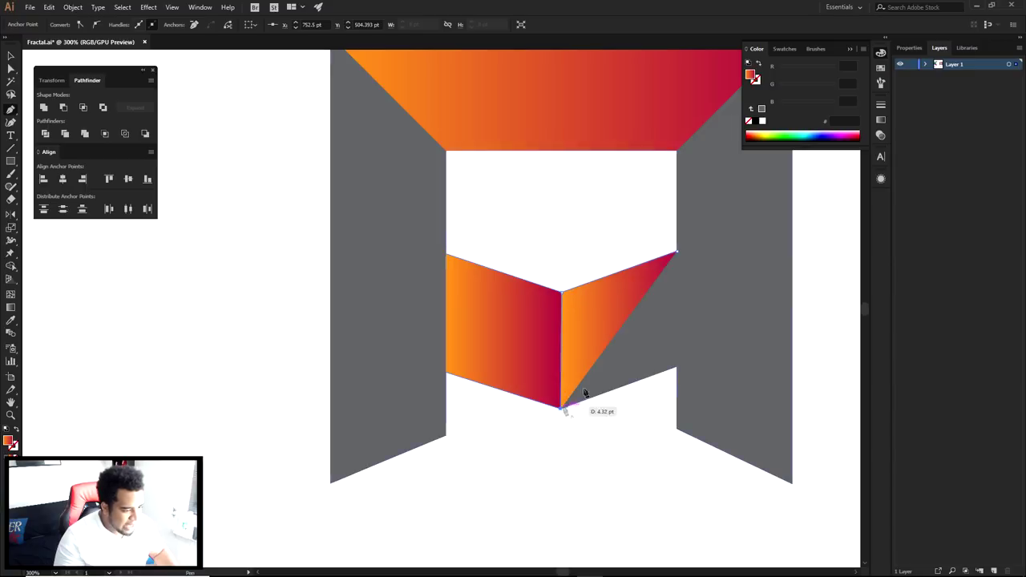
click(678, 369)
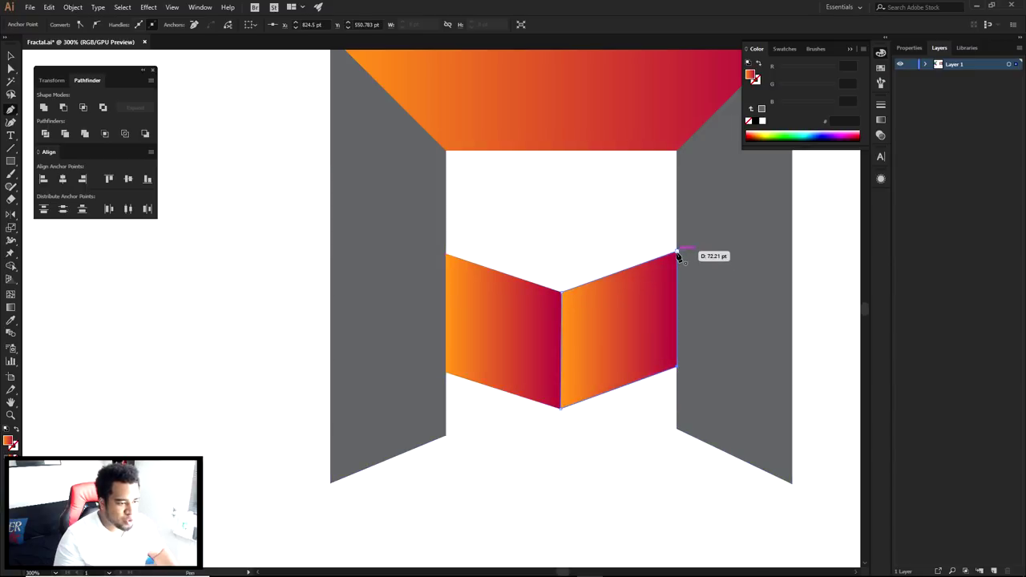
Check the Snap to Point setting among the view options, undo the stray anchor point and deselect everything
click(200, 8)
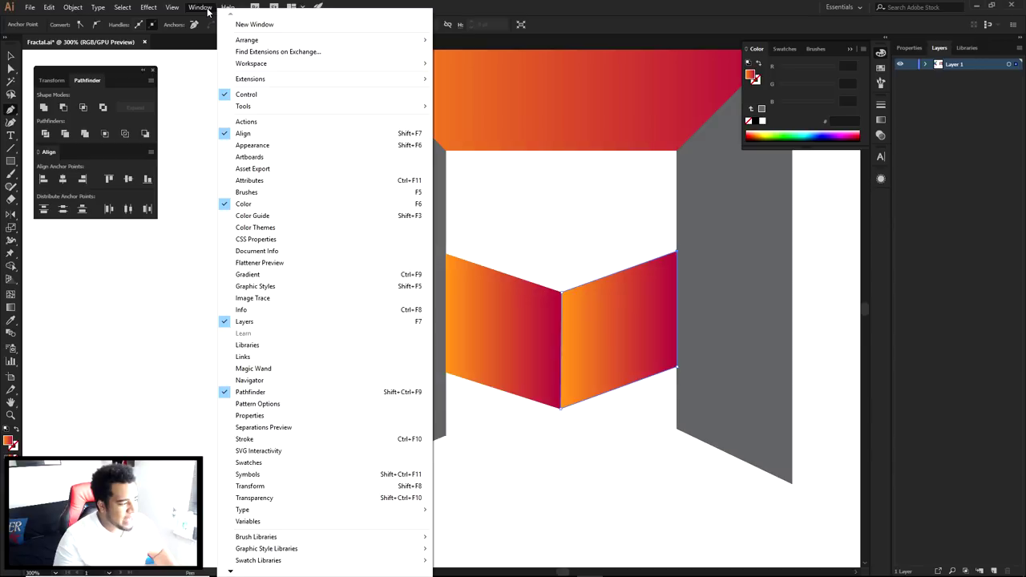
mouse_move(174, 8)
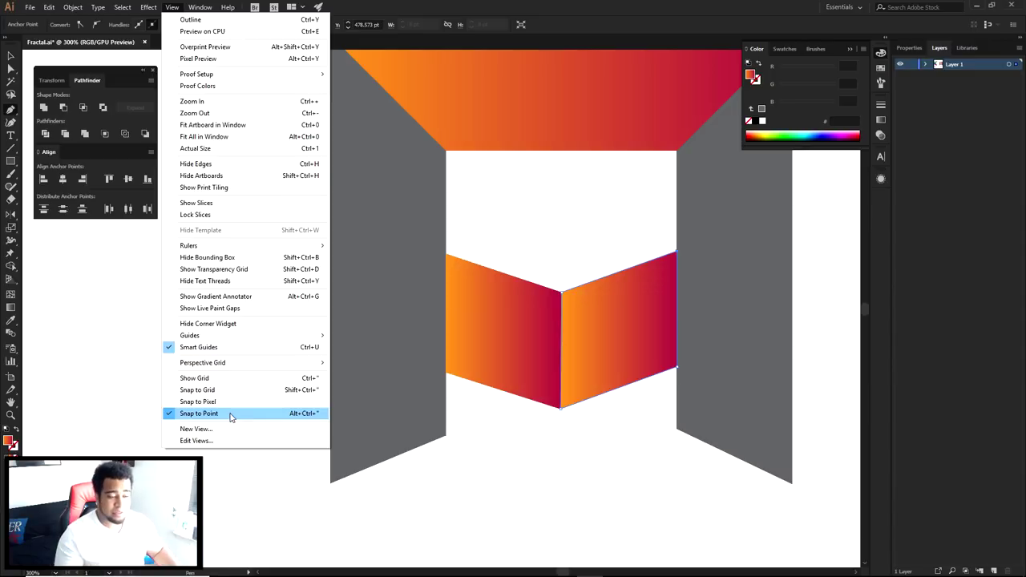
click(550, 243)
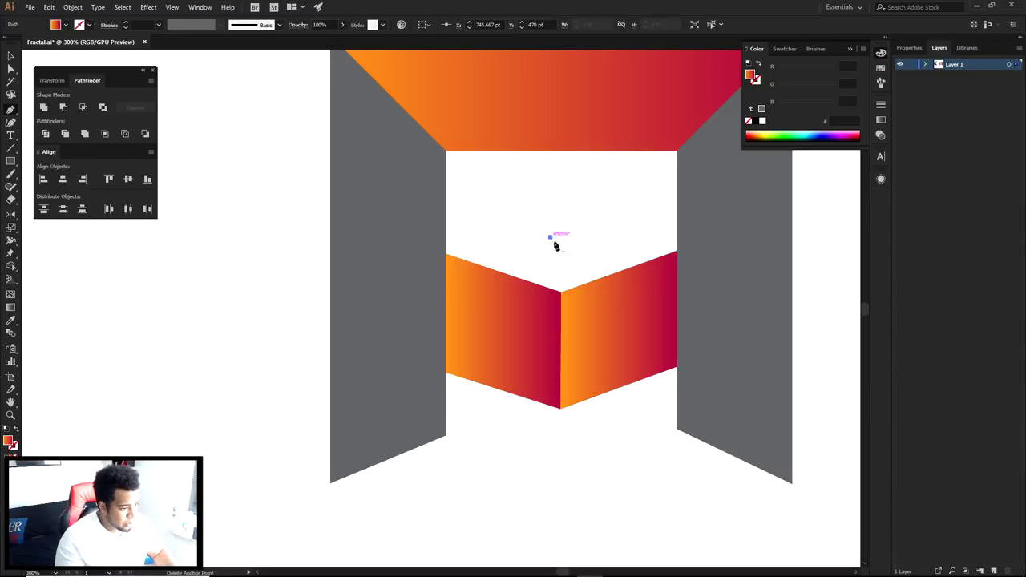
key(ctrl+z)
key(a)
click(568, 245)
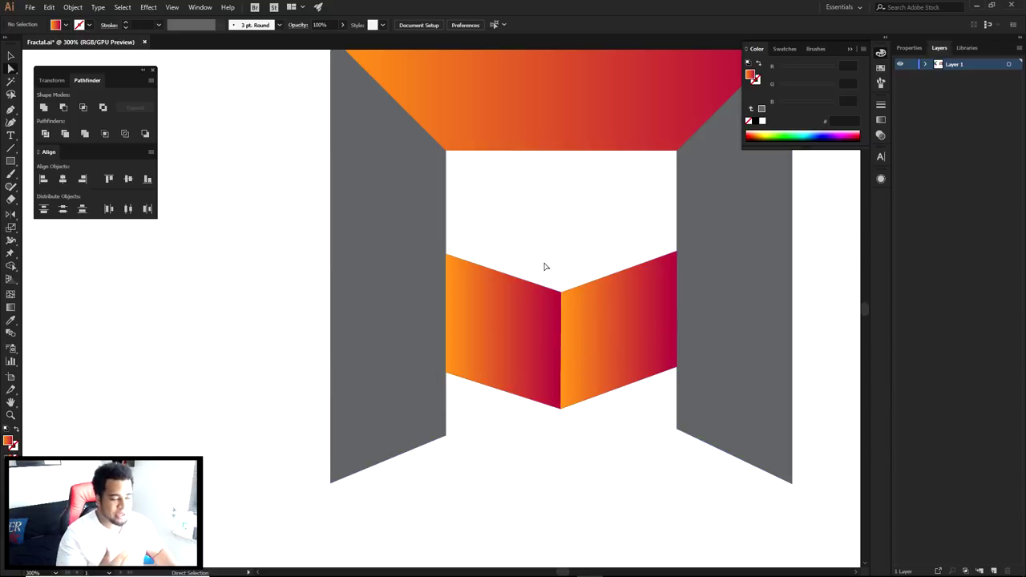
Redraw the left crossbar facet's gradient diagonally downward, from orange beside the left leg to red toward the centre
key(ctrl+a)
key(g)
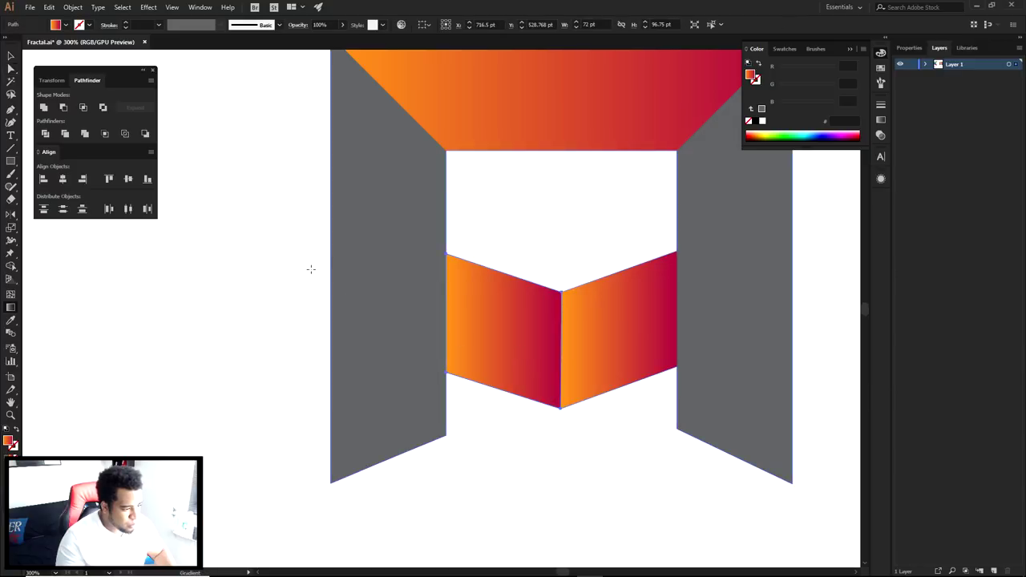
click(881, 119)
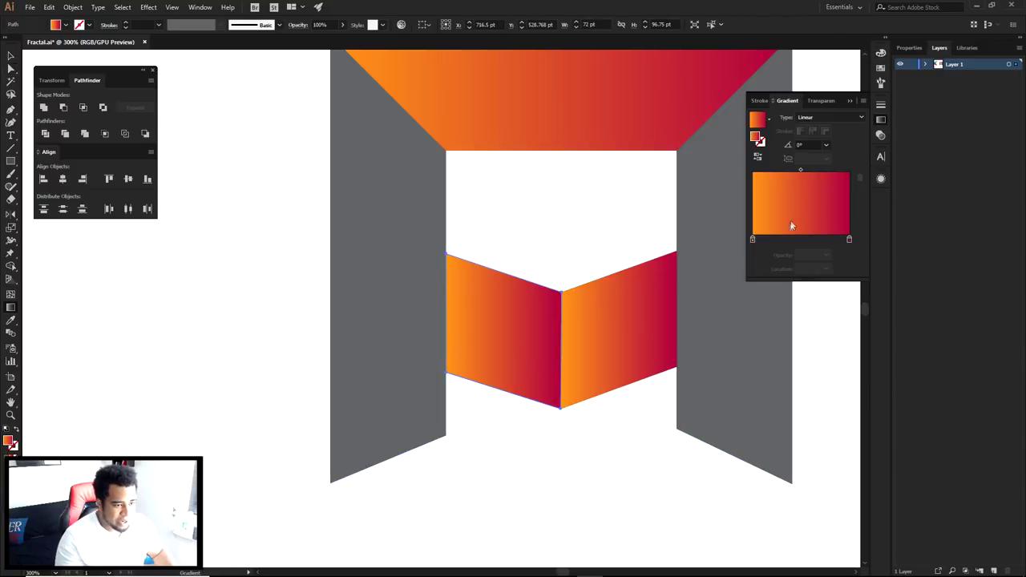
drag(234, 253, 653, 365)
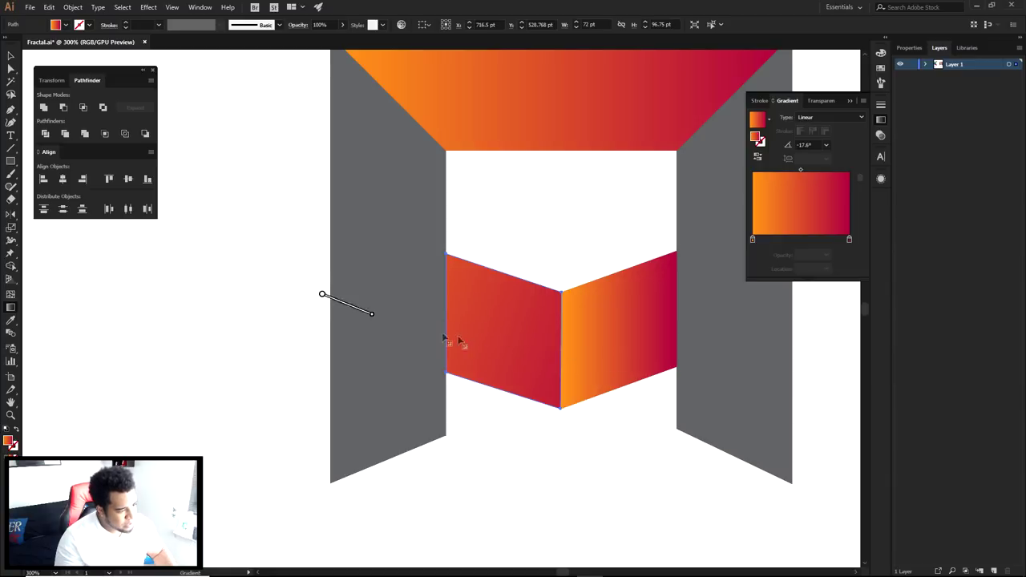
drag(337, 283, 629, 375)
drag(401, 294, 527, 336)
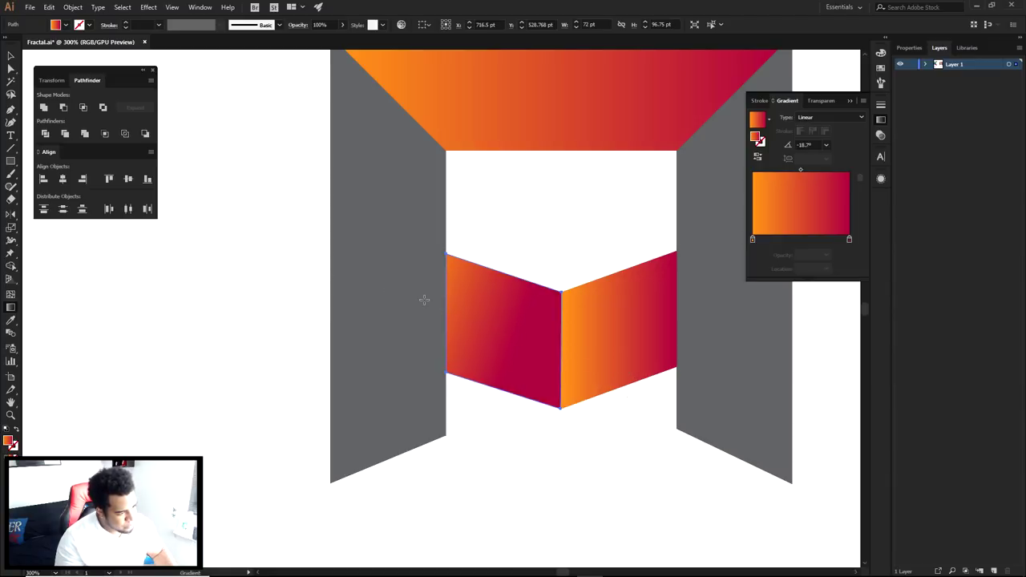
drag(425, 301, 518, 334)
Redraw the right crossbar facet's gradient diagonally upward from orange at the centre to red, at 17.5°, and deselect it
click(607, 334)
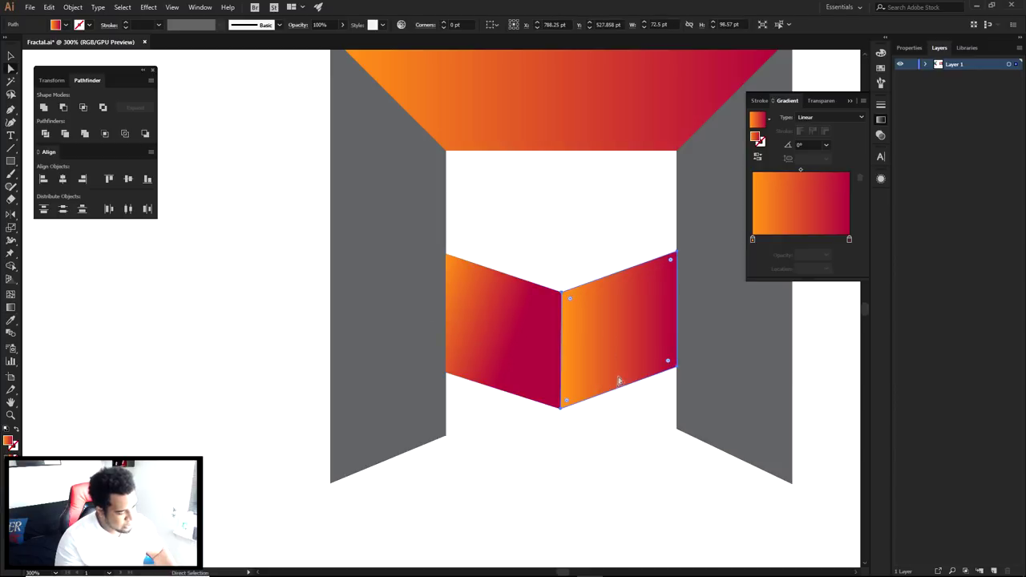
drag(571, 333, 711, 284)
drag(536, 355, 684, 309)
key(a)
click(565, 222)
Draw a closed facet over the A's left leg, from the outer and counter top corners to the slanted foot
scroll(595, 324, down, 1)
drag(632, 429, 623, 483)
drag(714, 498, 665, 469)
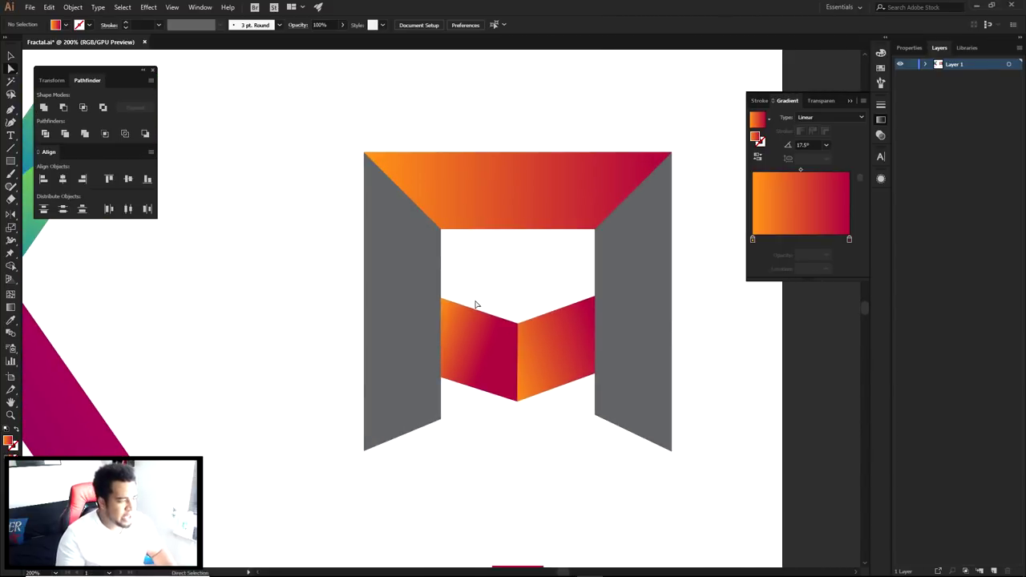
key(p)
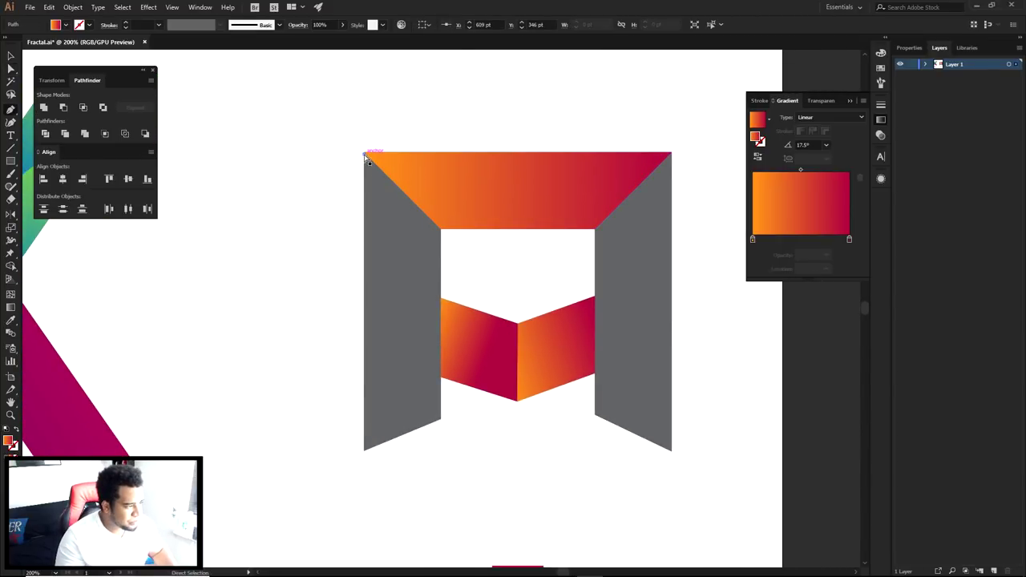
click(364, 153)
click(440, 230)
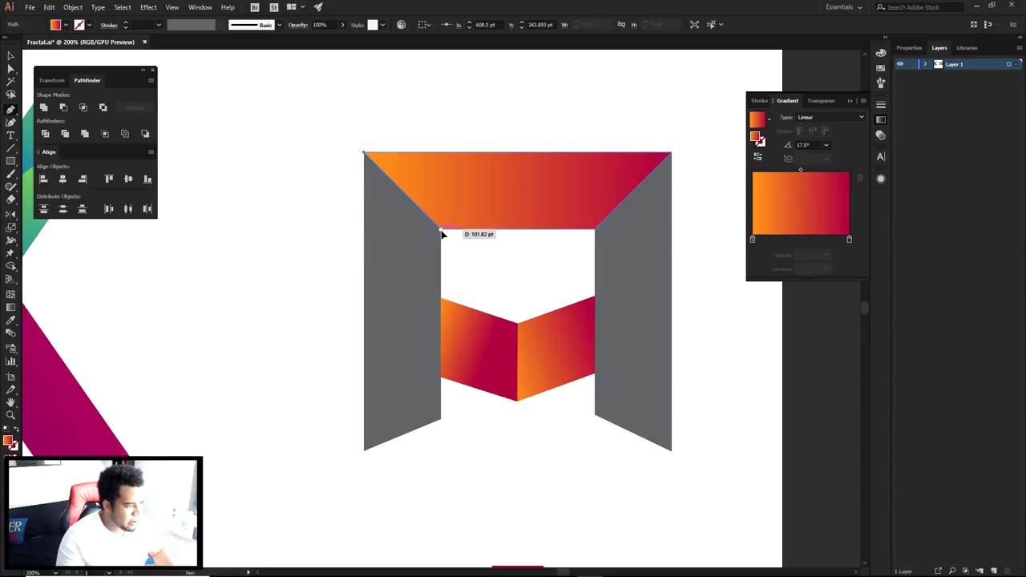
click(440, 419)
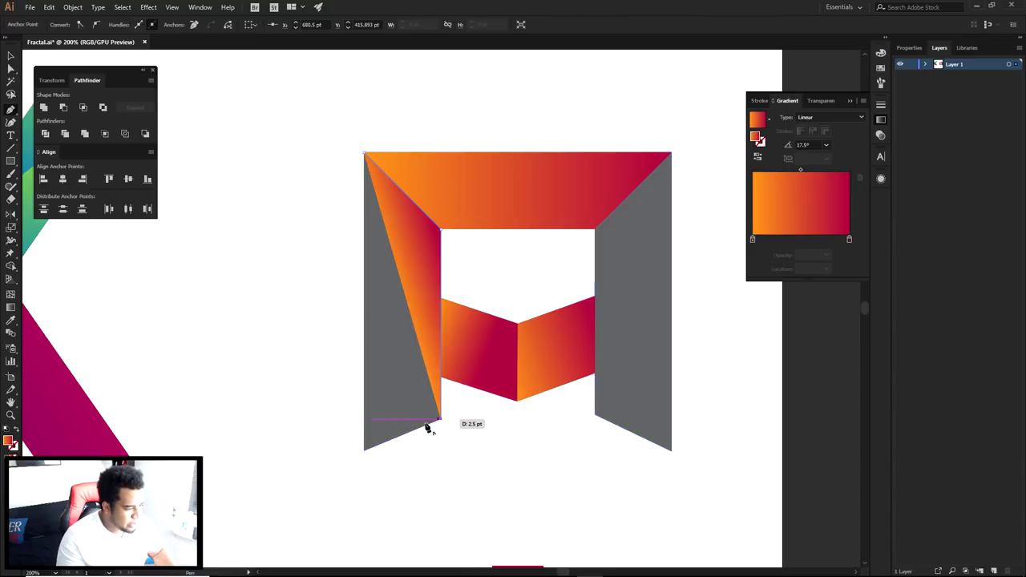
click(364, 452)
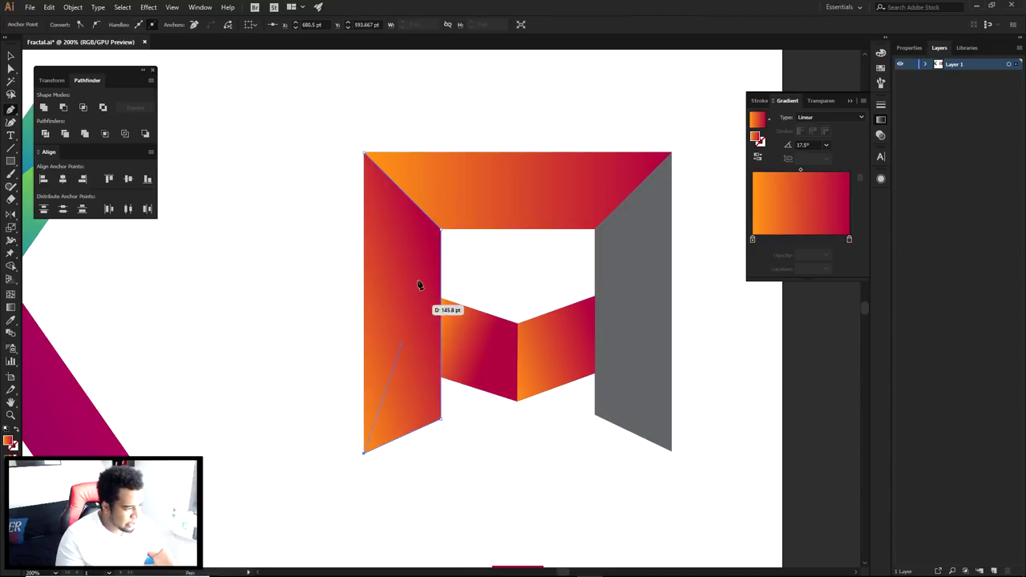
click(365, 154)
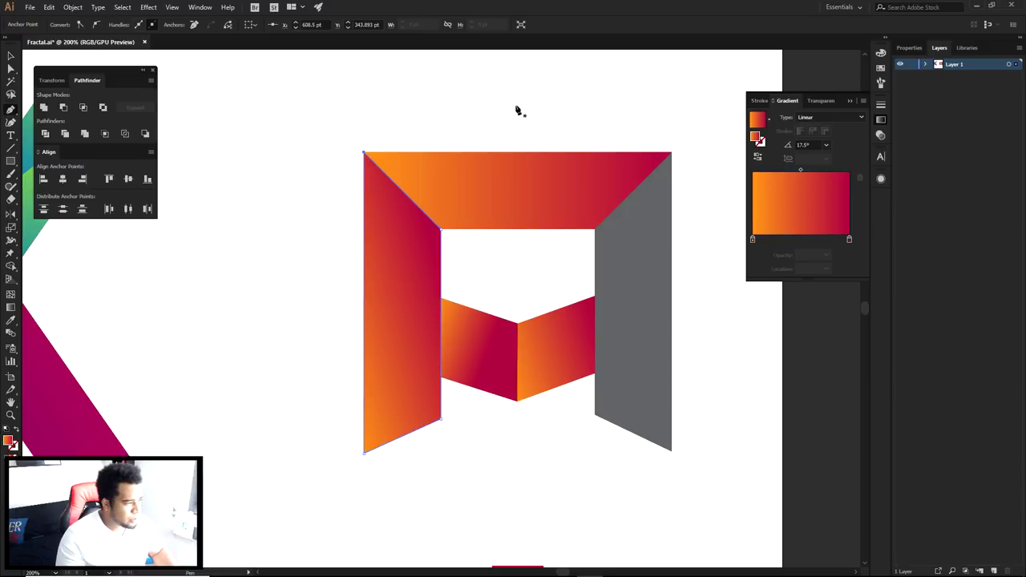
Draw a closed facet over the A's right leg down to its slanted foot and deselect it
click(670, 153)
click(596, 230)
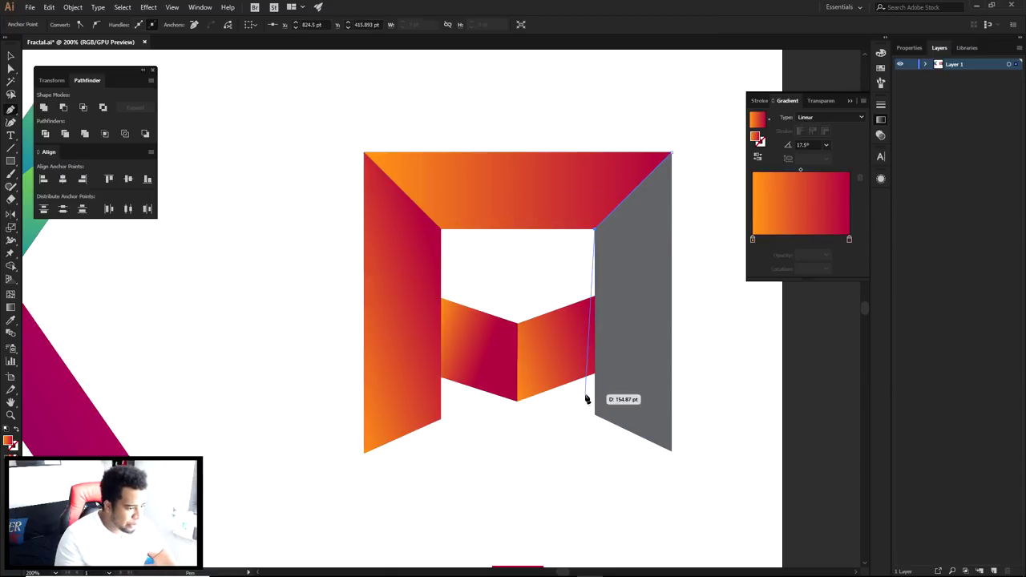
click(596, 417)
click(671, 450)
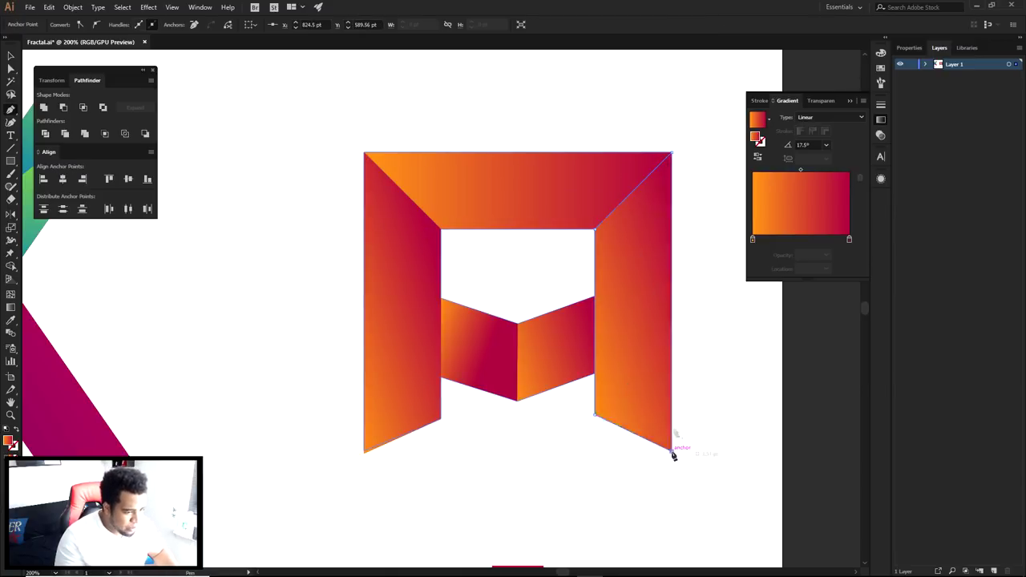
click(672, 153)
key(a)
click(653, 136)
Redraw the right leg's gradient steeply downward from orange to red, at -70.5°, and deselect it
scroll(672, 167, down, 2)
drag(680, 272, 593, 305)
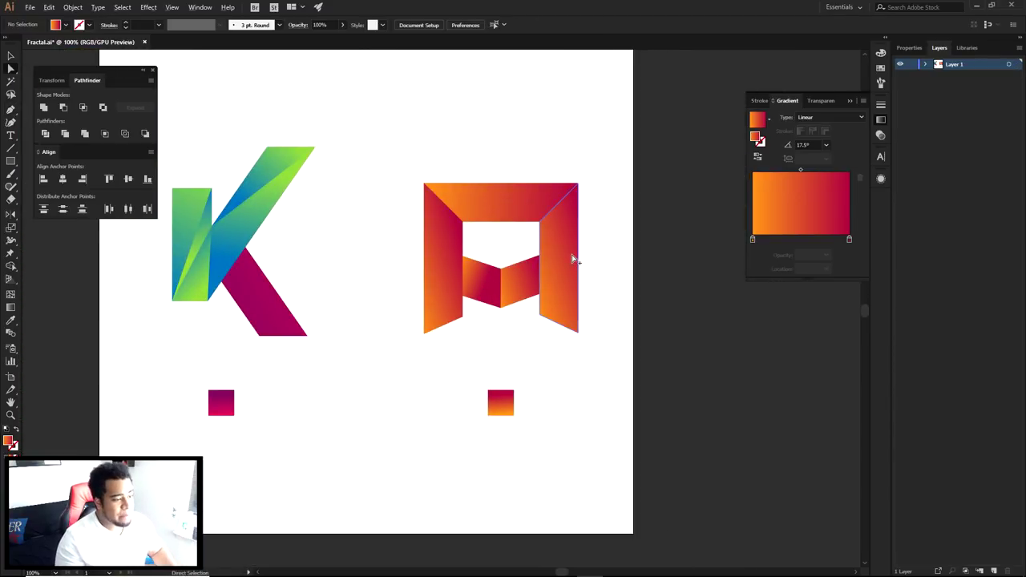
scroll(573, 257, up, 1)
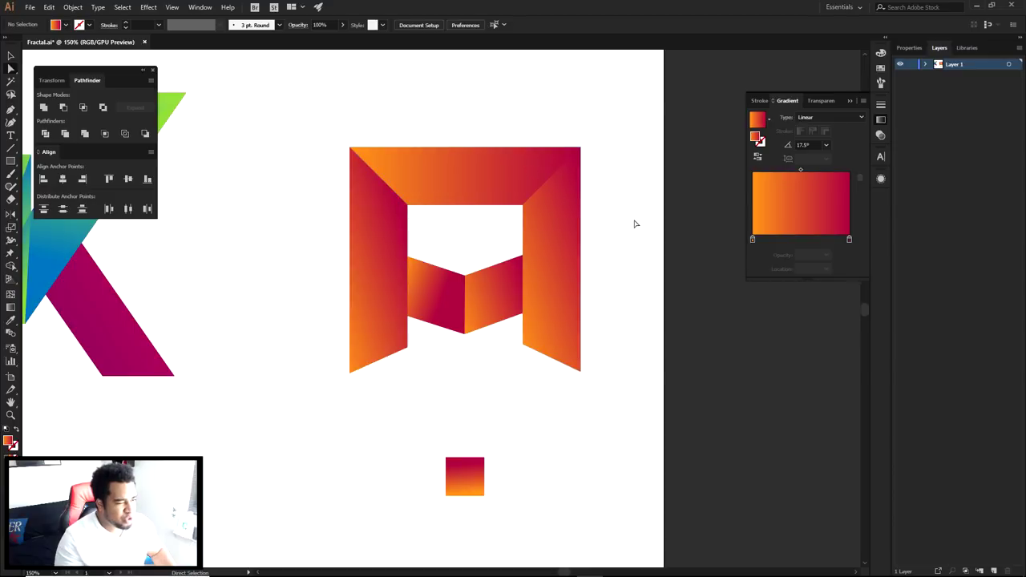
click(537, 243)
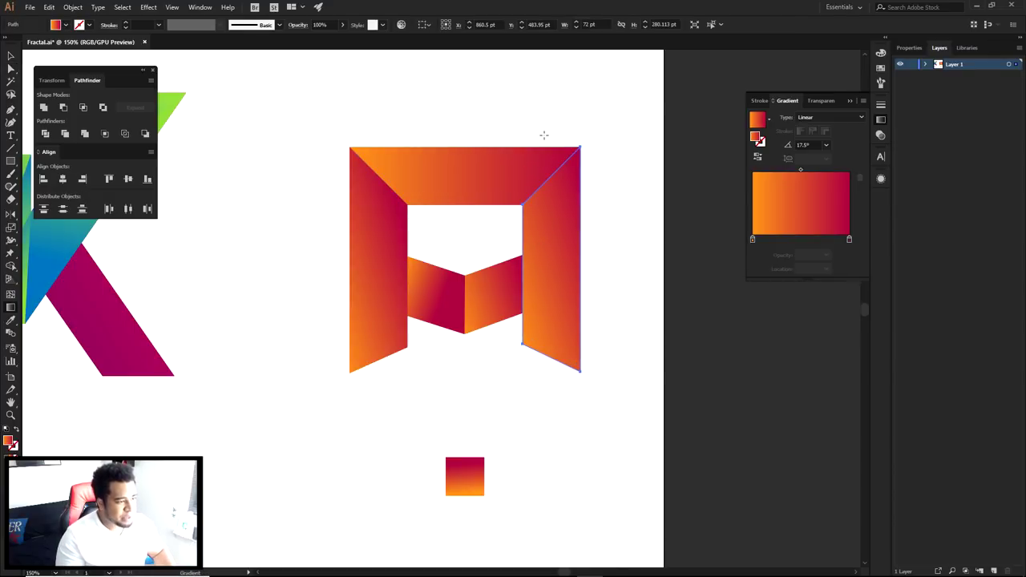
drag(524, 148, 606, 346)
drag(532, 183, 578, 310)
key(a)
click(626, 263)
Recolour both legs of the A with the pink-and-purple swatch's gradient using the Eyedropper and deselect them
mouse_move(639, 321)
mouse_down()
mouse_move(665, 407)
mouse_move(633, 323)
mouse_up()
scroll(632, 321, down, 1)
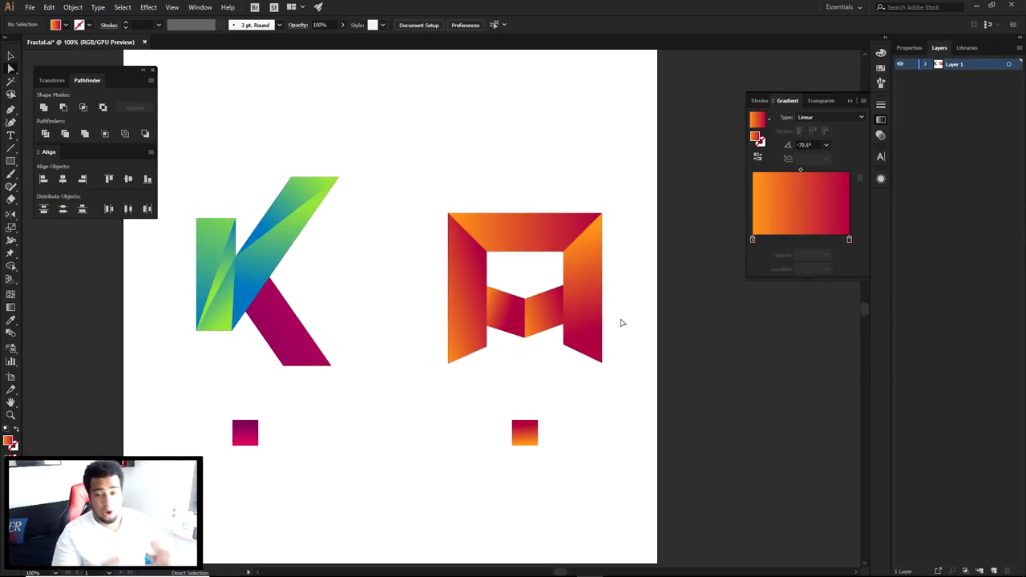
click(484, 265)
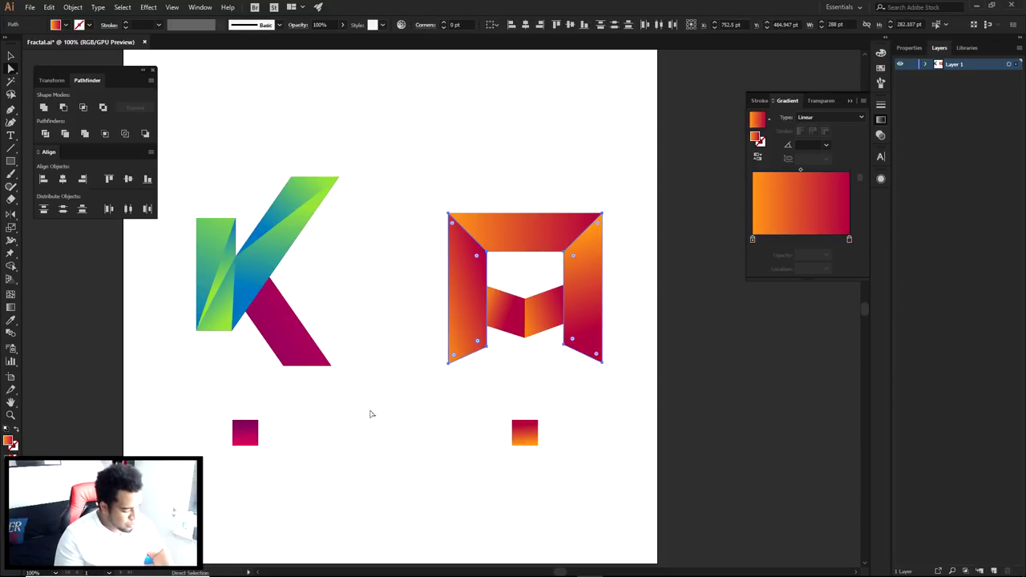
key(i)
click(255, 429)
key(a)
click(527, 361)
Redraw one gradient across both legs, from pink beyond the upper right to purple beyond the lower left, at -150.2°
scroll(525, 308, up, 1)
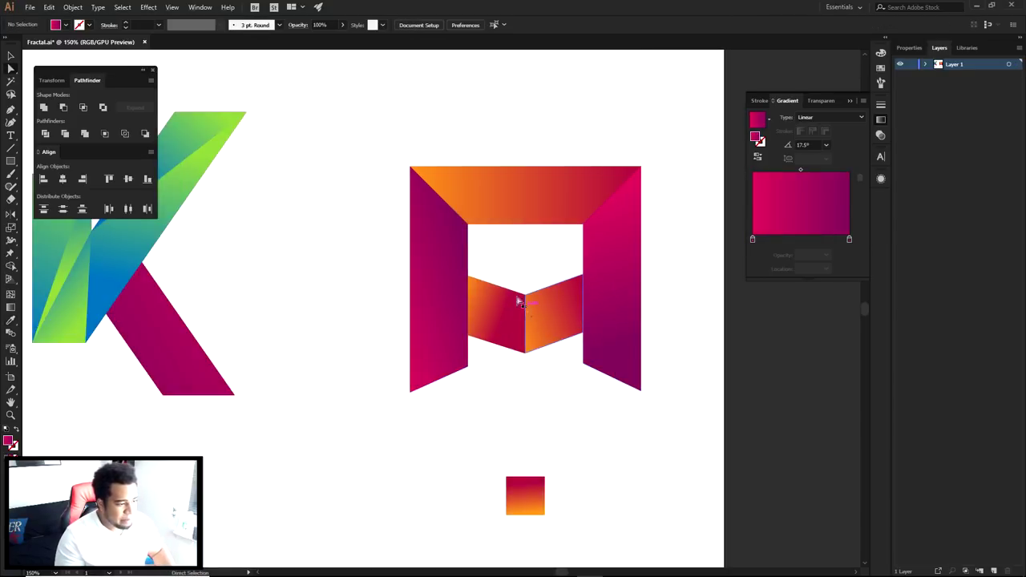
click(437, 279)
shift+click(628, 278)
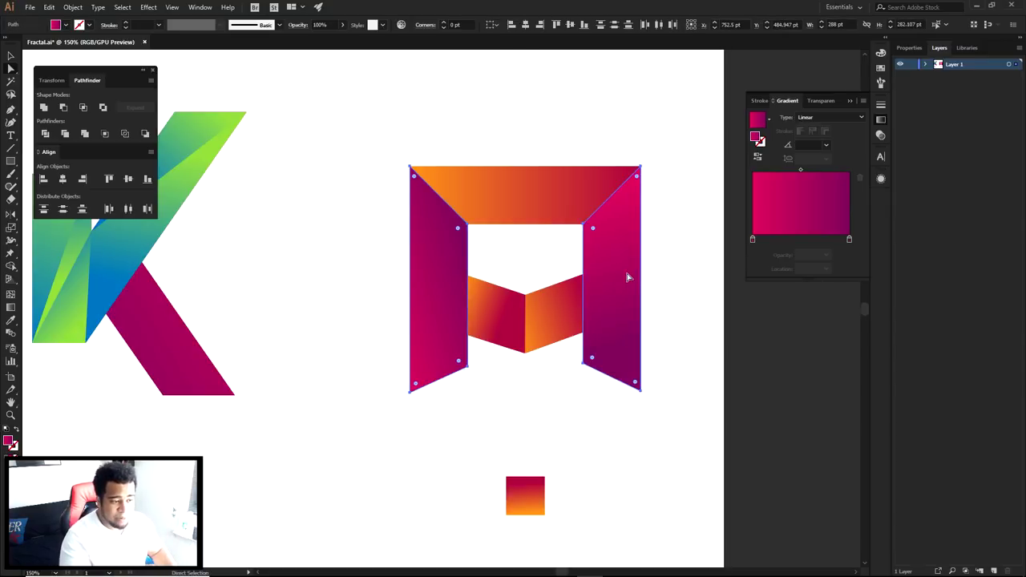
click(424, 270)
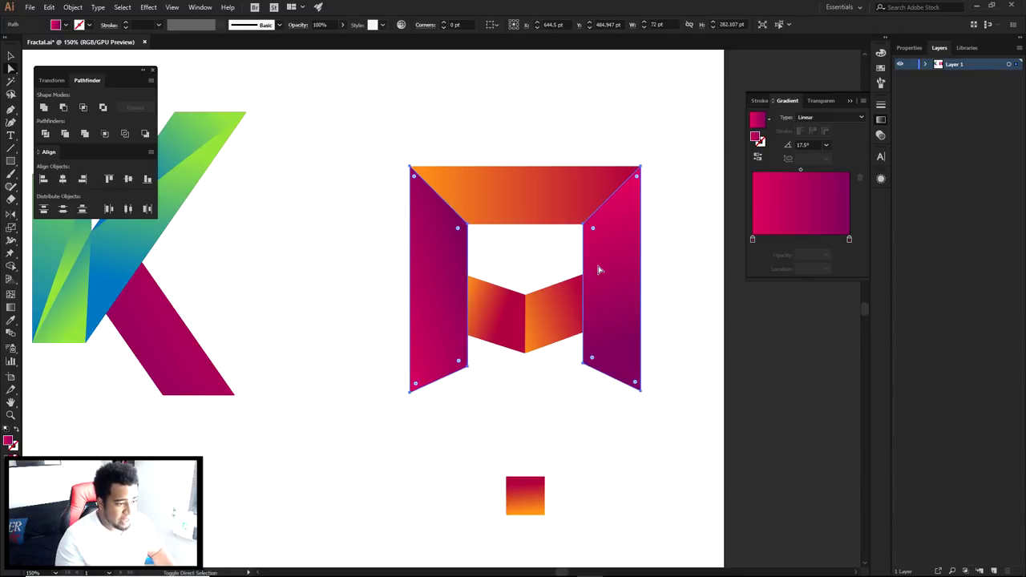
key(g)
drag(390, 336, 256, 243)
drag(287, 164, 324, 253)
drag(320, 347, 658, 165)
drag(706, 194, 311, 419)
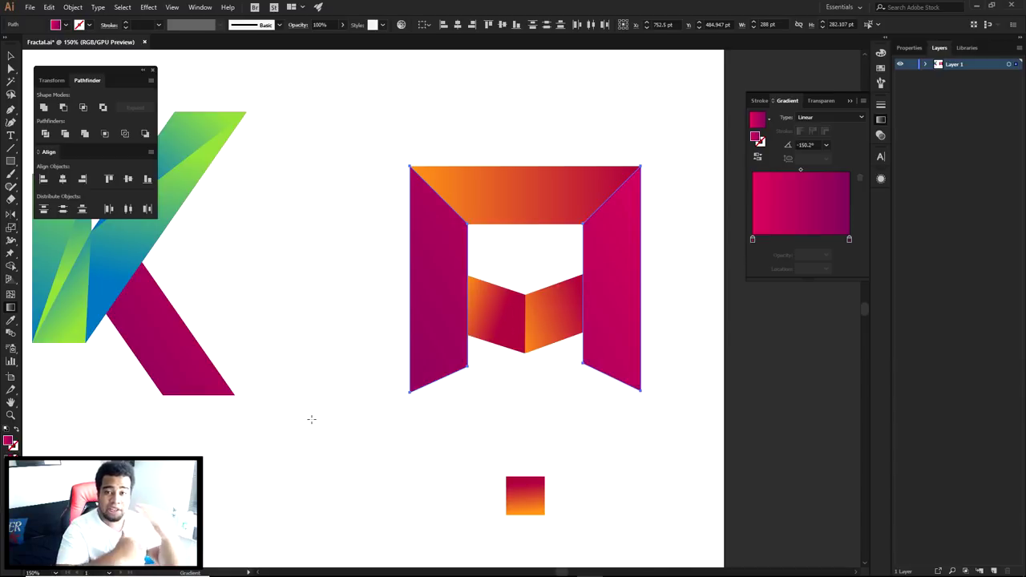
Undo the pink-and-purple recolouring of both legs of the A, back to their orange-to-red gradients, and deselect them
key(ctrl+z)
key(ctrl+z)
key(ctrl+z)
key(ctrl+z)
key(ctrl+z)
key(ctrl+z)
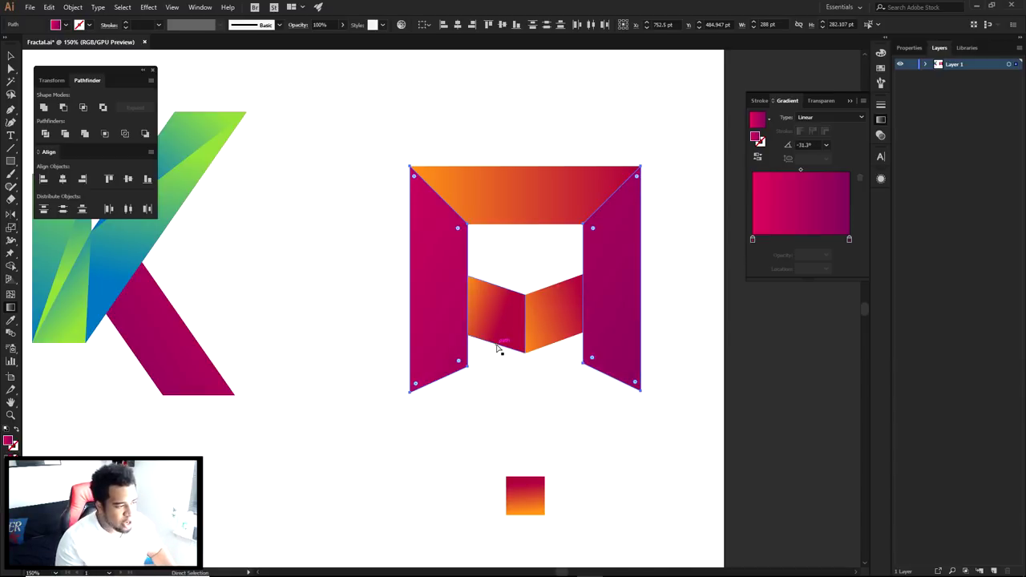
key(ctrl+z)
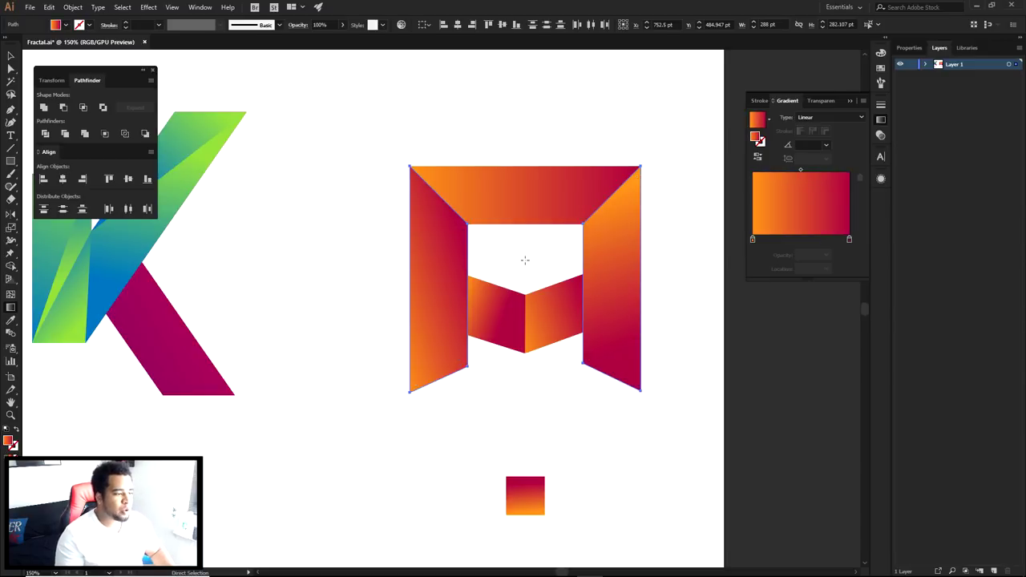
click(526, 262)
Draw a closed Pen facet over the upper half of the A's top bar, following its mitred ends
key(p)
scroll(630, 178, up, 2)
drag(572, 199, 564, 236)
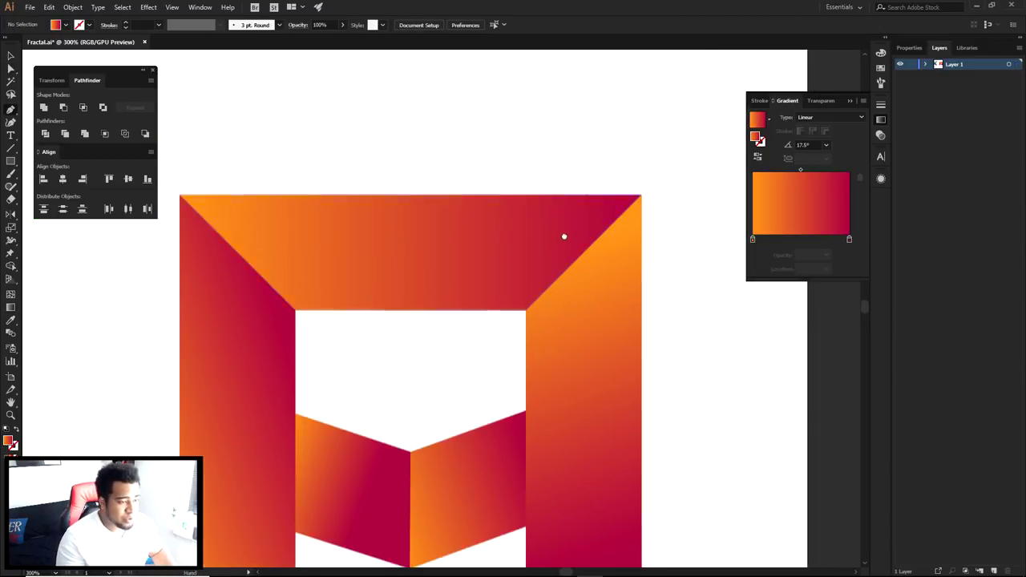
drag(388, 250, 478, 234)
click(183, 11)
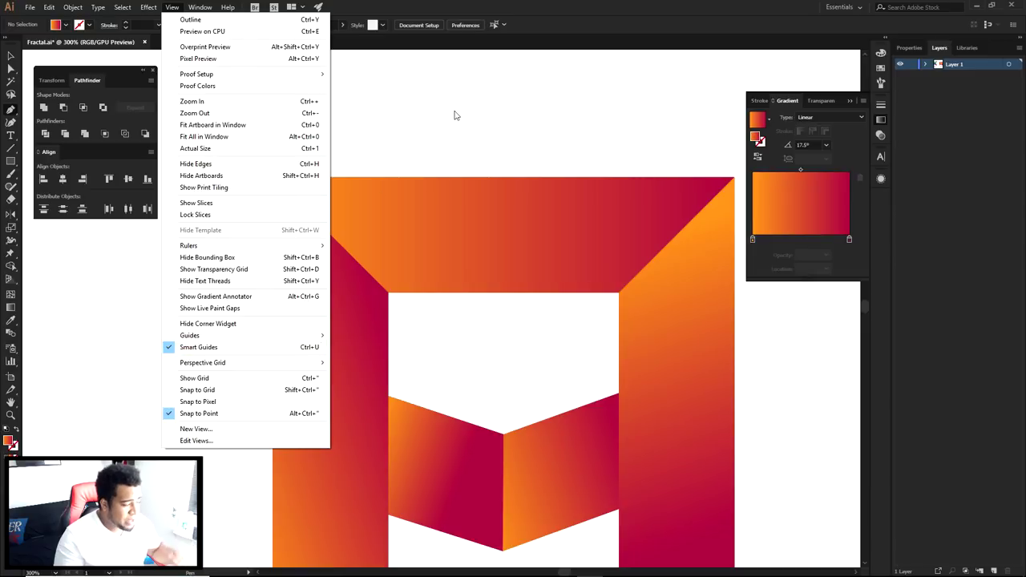
click(451, 157)
drag(274, 177, 335, 239)
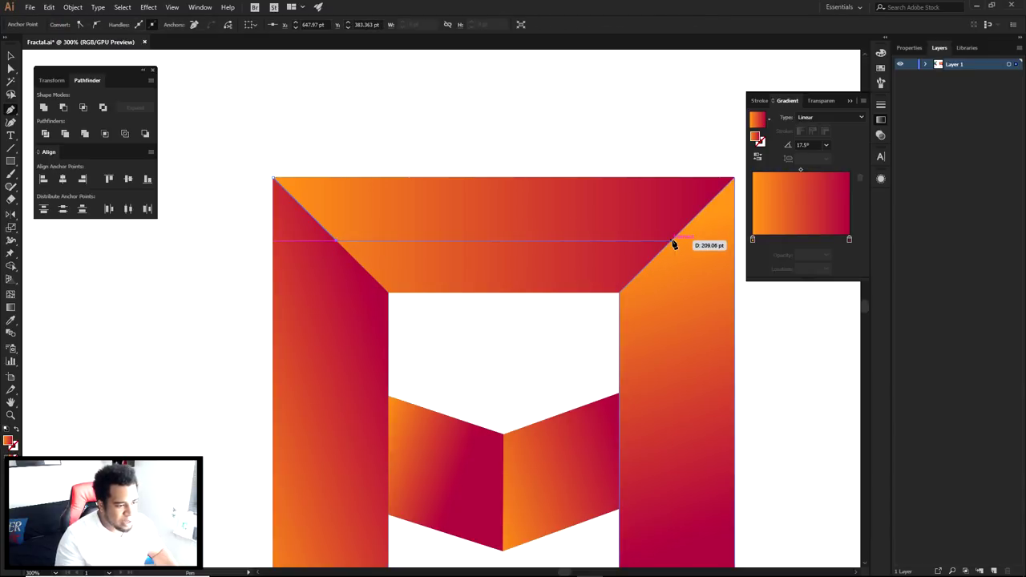
click(671, 241)
click(733, 178)
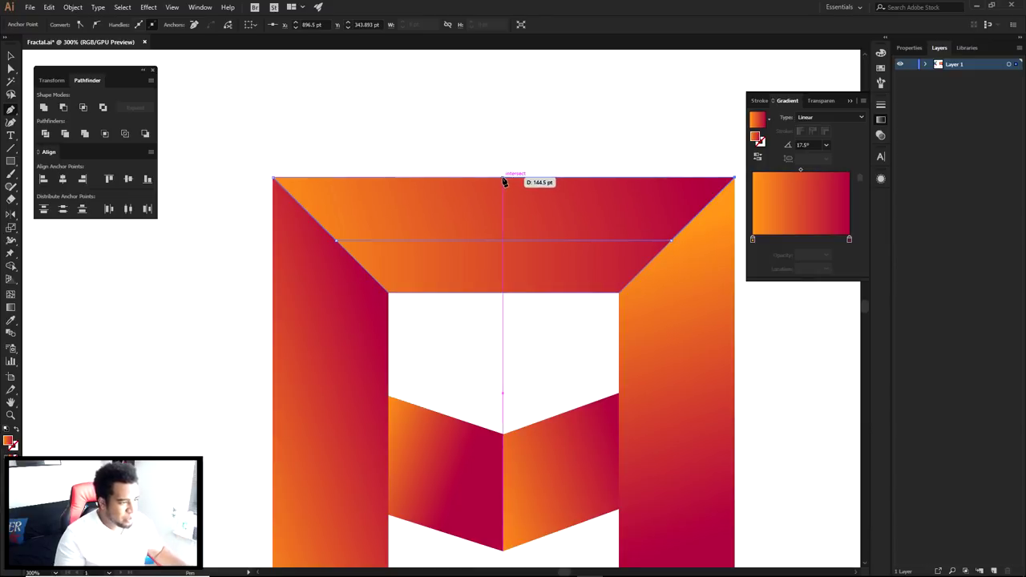
click(273, 178)
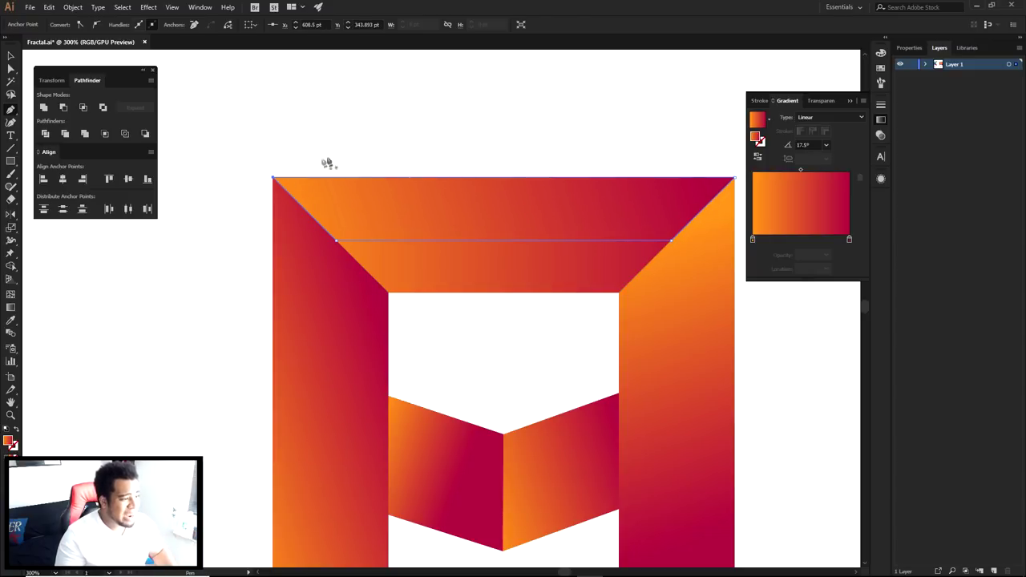
Redraw the original top bar's gradient upward from orange below the bar to red above it, at 87.3°
scroll(378, 208, down, 2)
drag(406, 254, 387, 222)
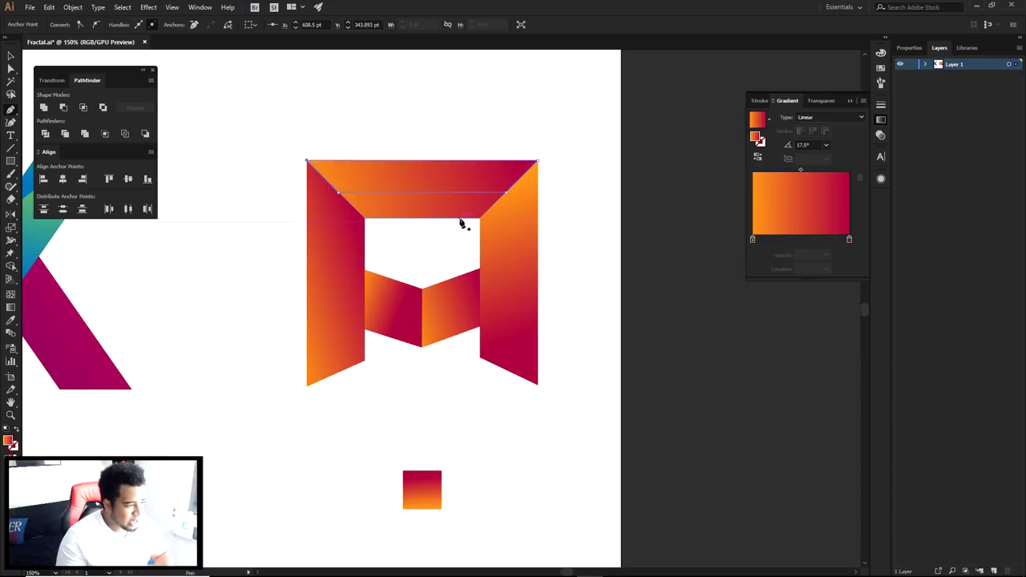
key(ctrl+plus)
key(ctrl+plus)
click(410, 195)
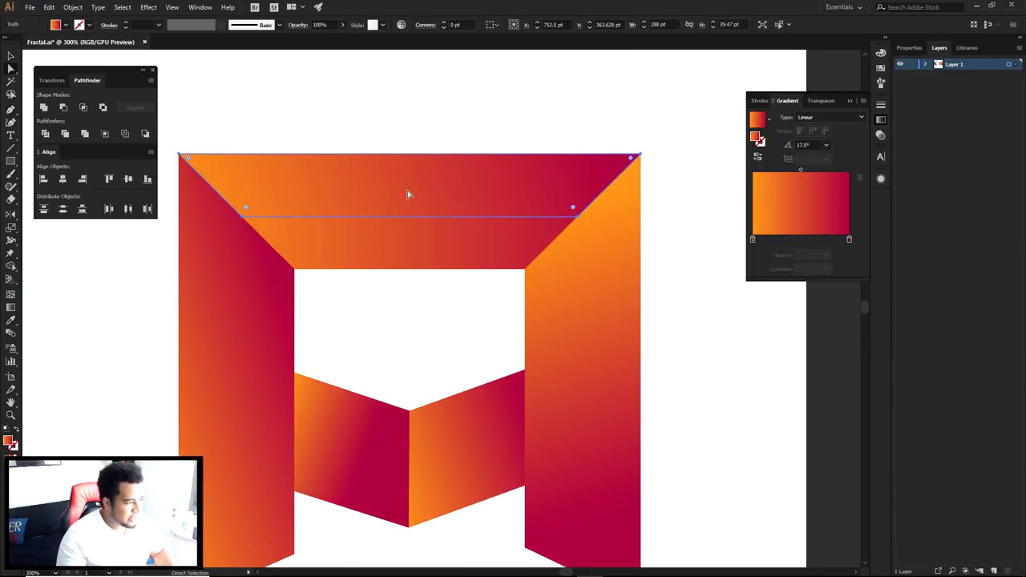
click(403, 244)
key(g)
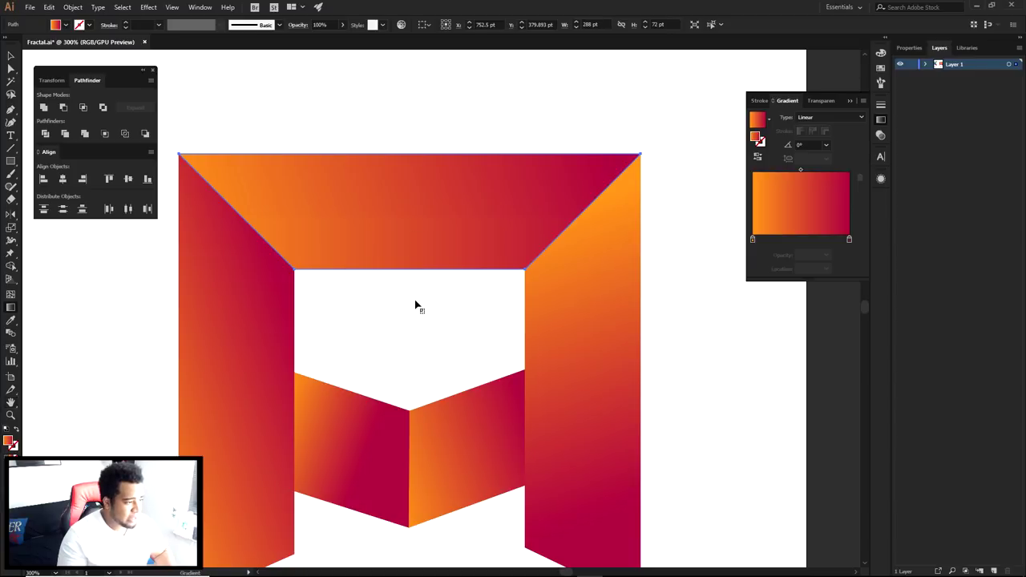
drag(416, 306, 425, 86)
Redraw the top bar's upper facet gradient downward from orange to red, at -91.9°, and deselect it
click(428, 200)
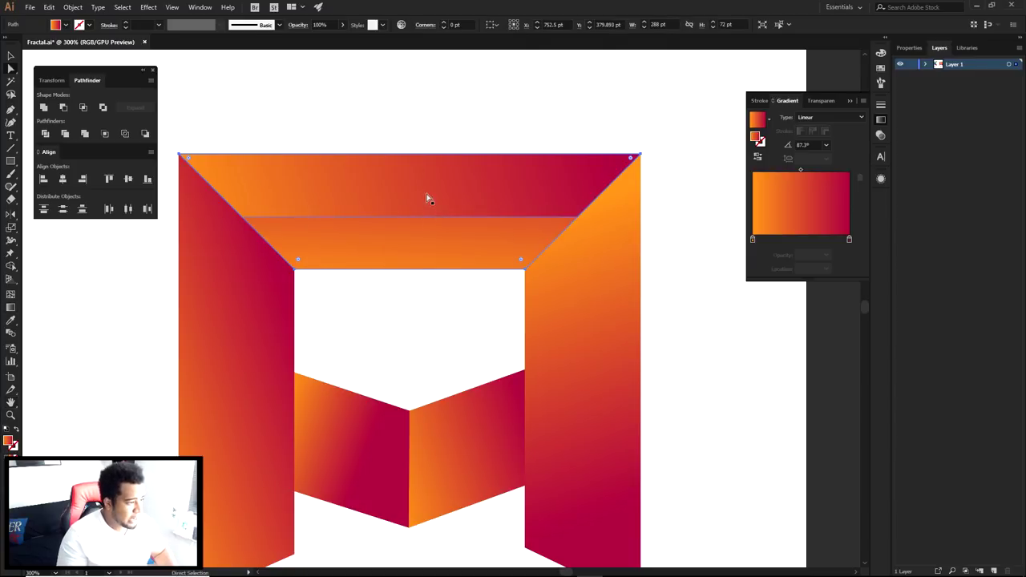
drag(417, 119, 423, 216)
key(a)
click(437, 115)
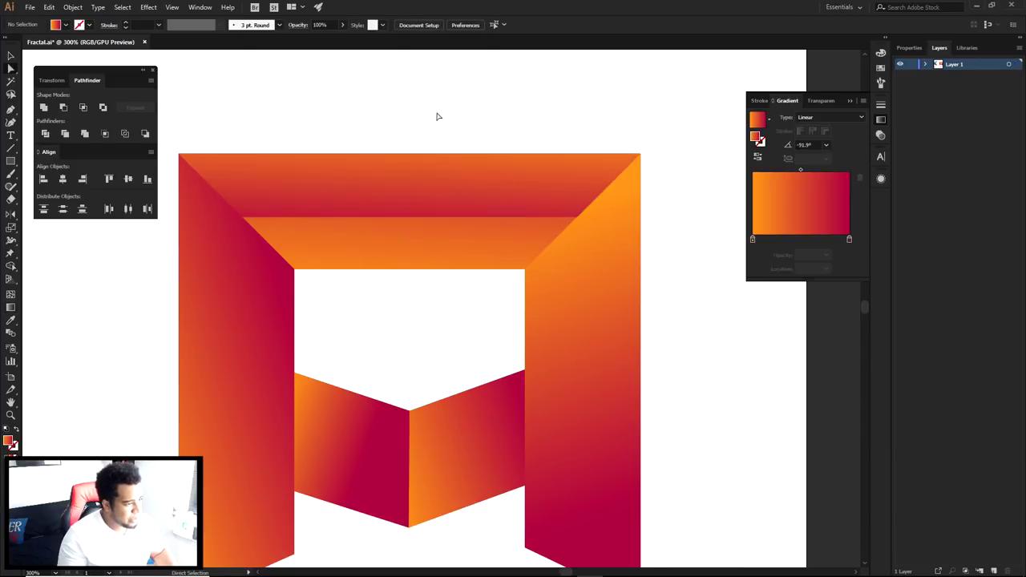
scroll(453, 167, down, 2)
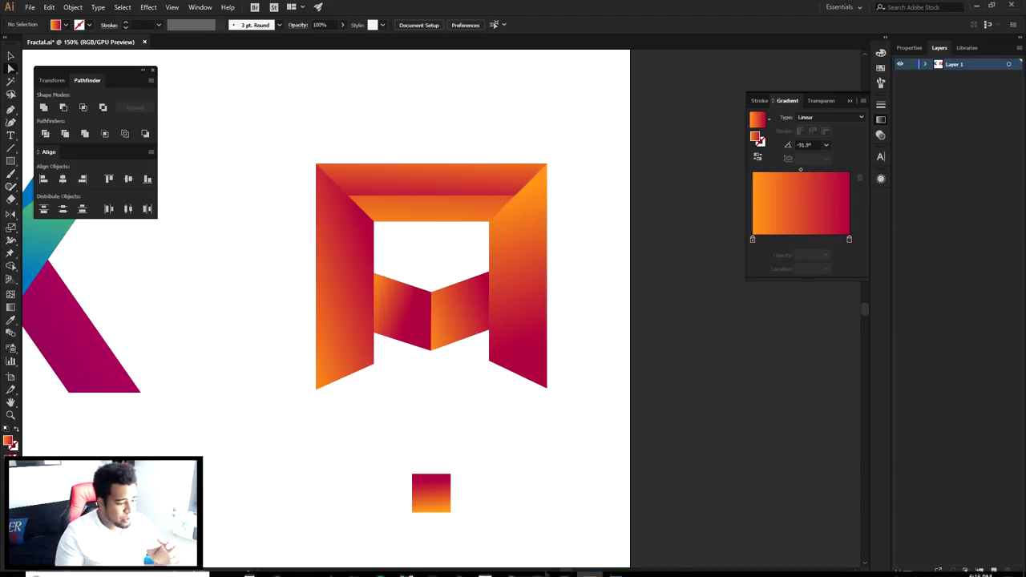
Switch to Photoshop, view the Bevel & Emboss layer style settings of Layer 0, cancel them and return to Illustrator
click(616, 564)
double_click(966, 111)
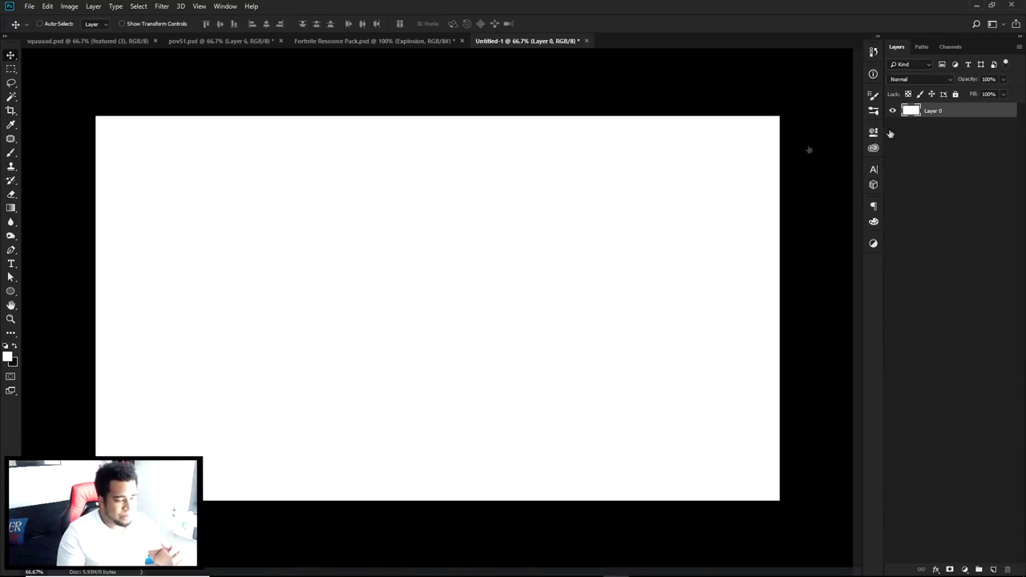
click(636, 354)
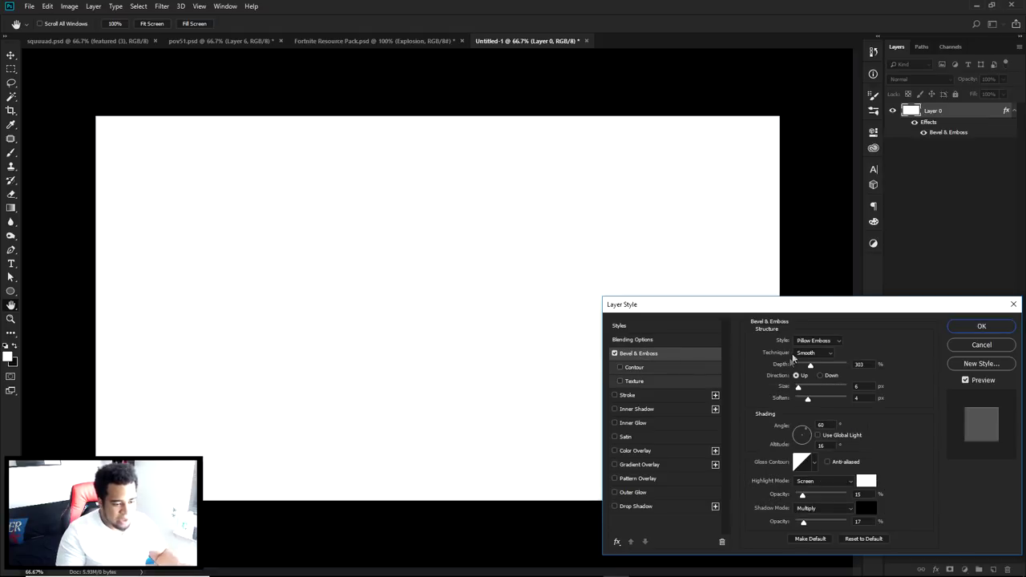
drag(815, 309, 574, 152)
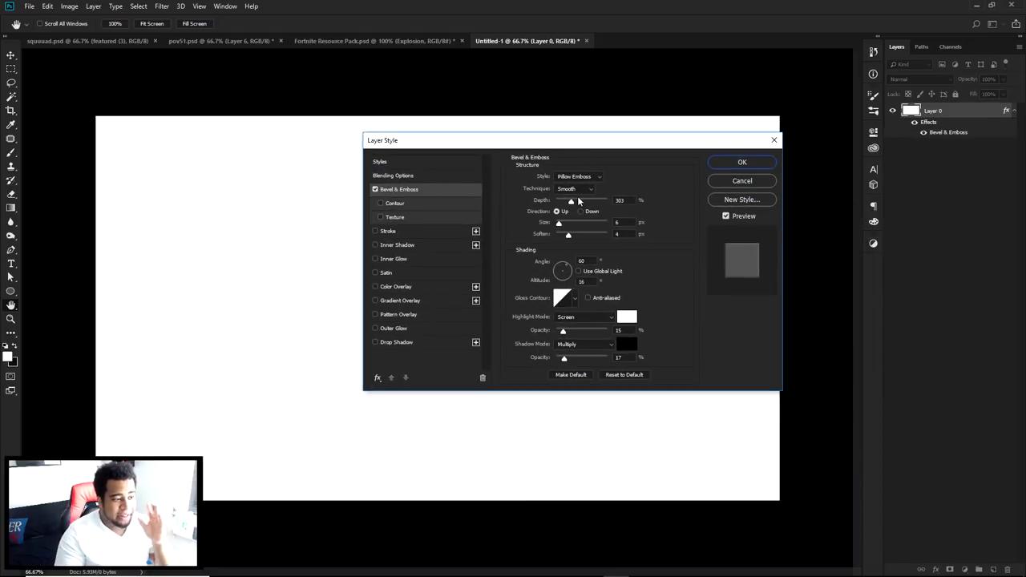
click(760, 182)
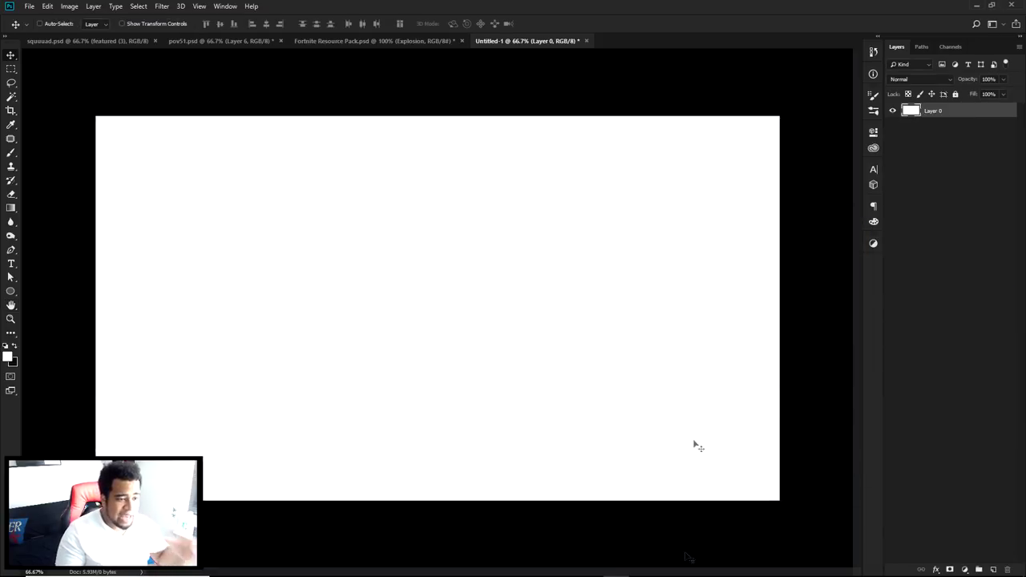
click(597, 566)
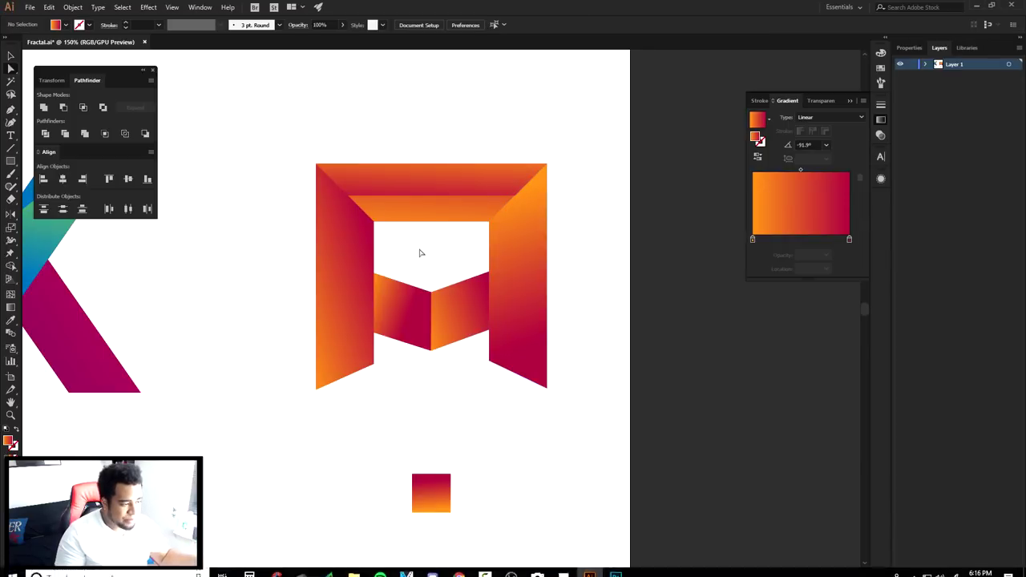
Draw a closed Pen facet over the outer half of the A's left leg down to its slanted foot and deselect it
scroll(309, 178, up, 2)
key(p)
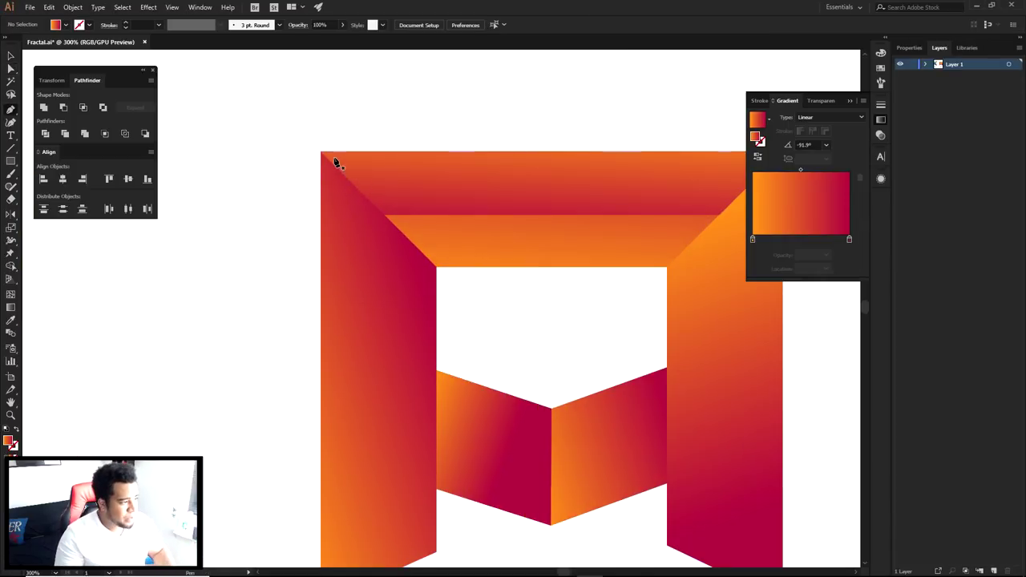
click(322, 152)
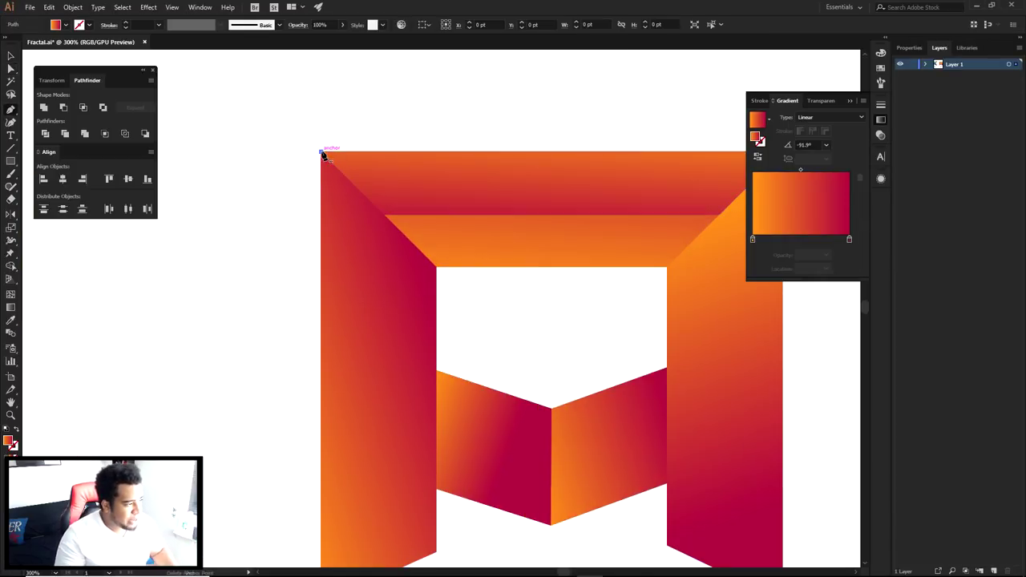
click(384, 218)
drag(409, 338, 449, 153)
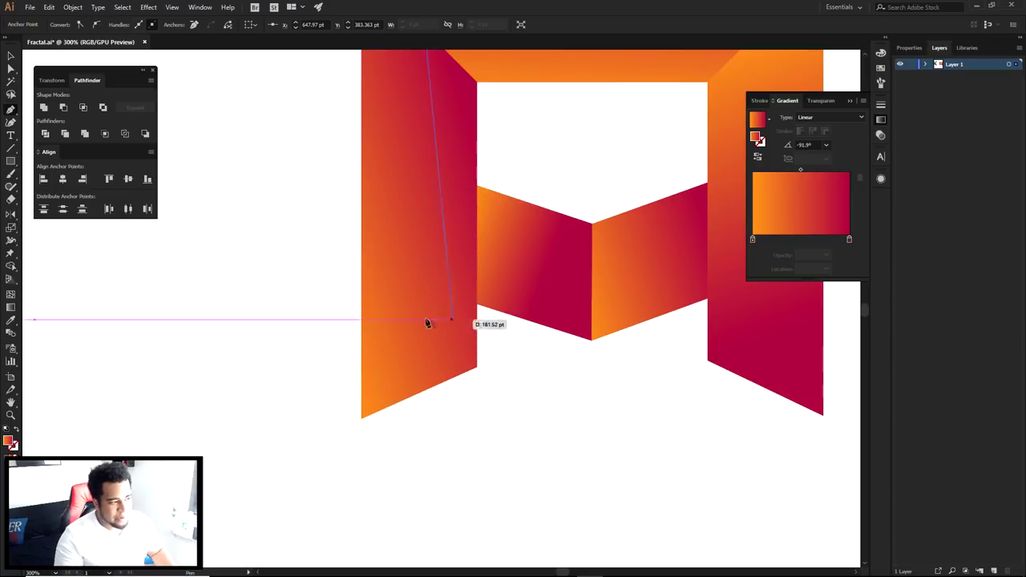
click(426, 396)
click(363, 418)
key(ctrl+minus)
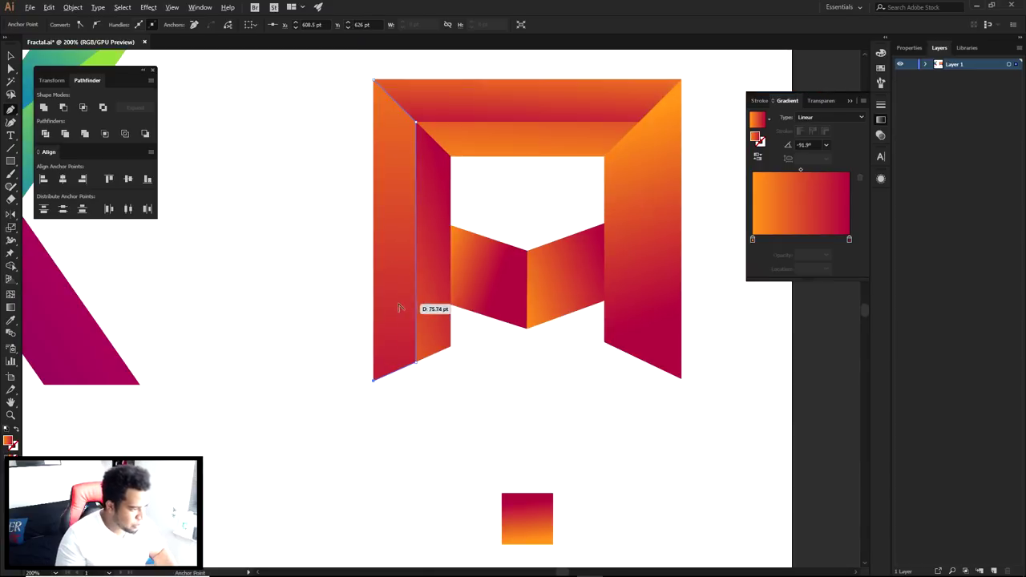
click(374, 80)
key(a)
click(324, 109)
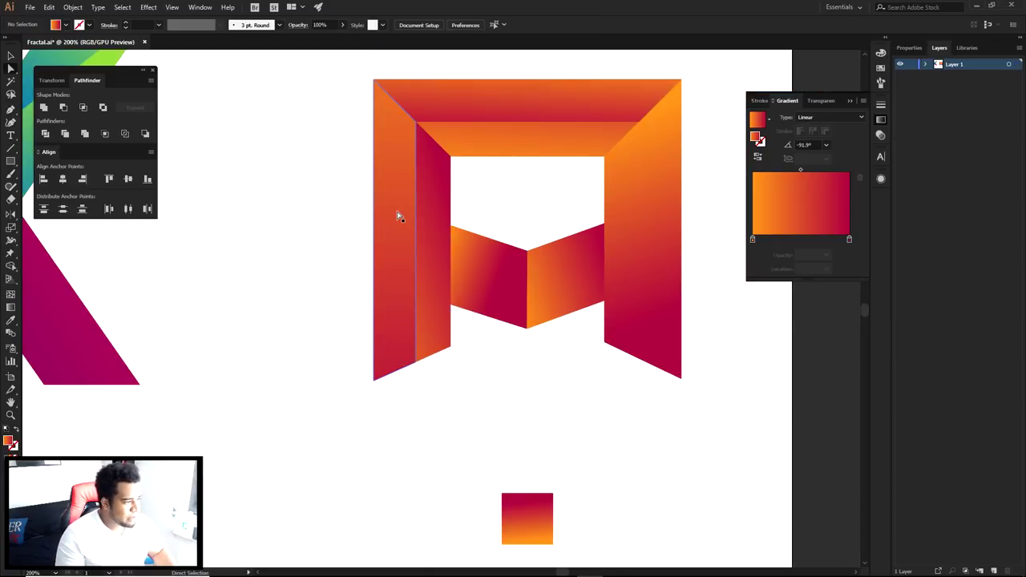
Redraw the gradient of the left leg's inner part leftward, from orange at its inner edge to red beyond the outer edge
click(430, 254)
key(g)
drag(455, 249, 182, 245)
Redraw the gradient of the left leg's outer facet rightward from orange to red, at 1.5°, and deselect it
key(a)
click(393, 257)
key(g)
drag(299, 247, 432, 254)
drag(262, 246, 490, 287)
key(a)
click(490, 197)
Draw a closed Pen facet over the upper half of the crossbar's left segment, lower its bottom right corner slightly and deselect it
scroll(502, 202, down, 4)
scroll(474, 251, up, 2)
scroll(473, 247, up, 2)
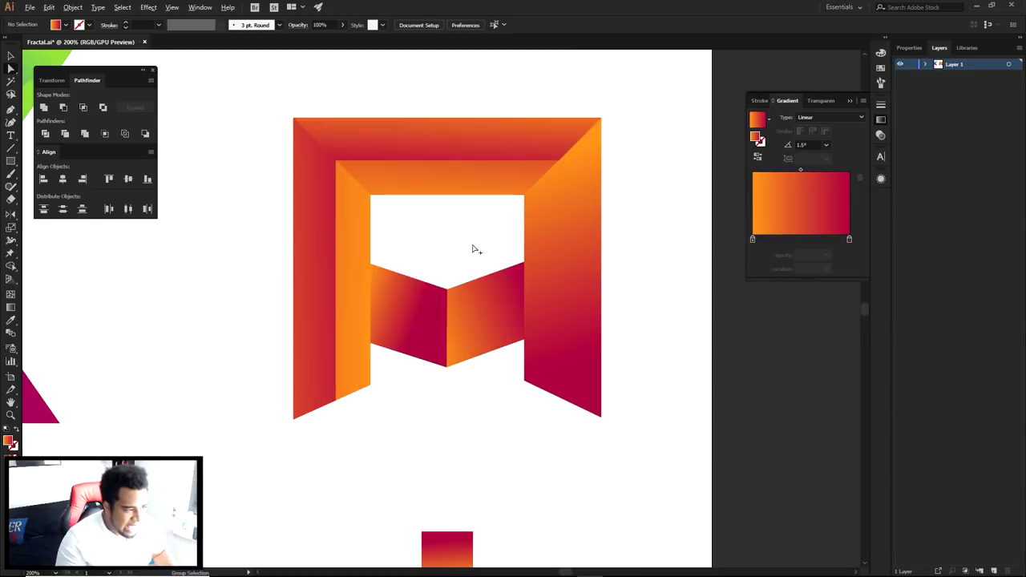
scroll(565, 258, down, 1)
drag(565, 258, 584, 265)
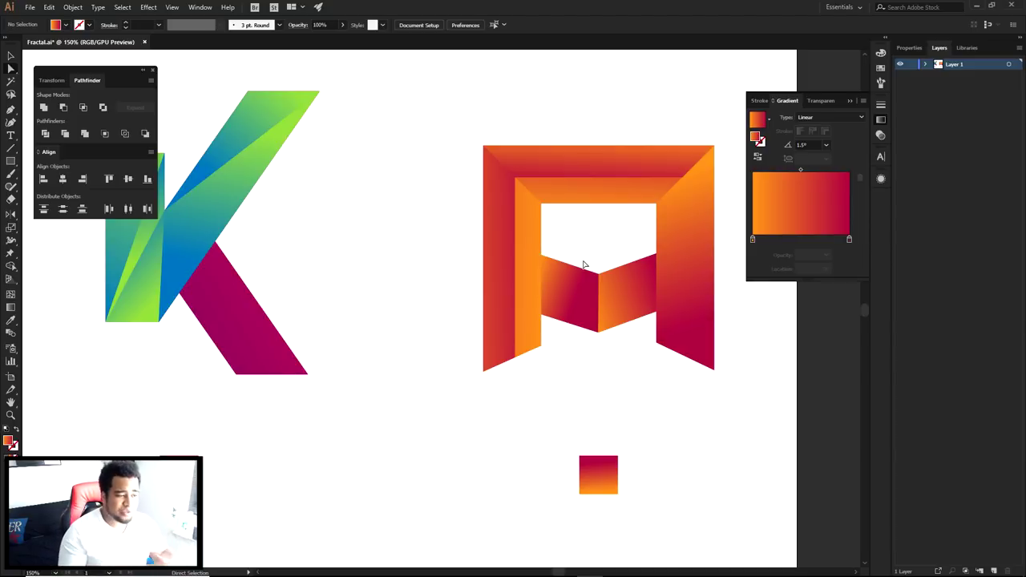
key(p)
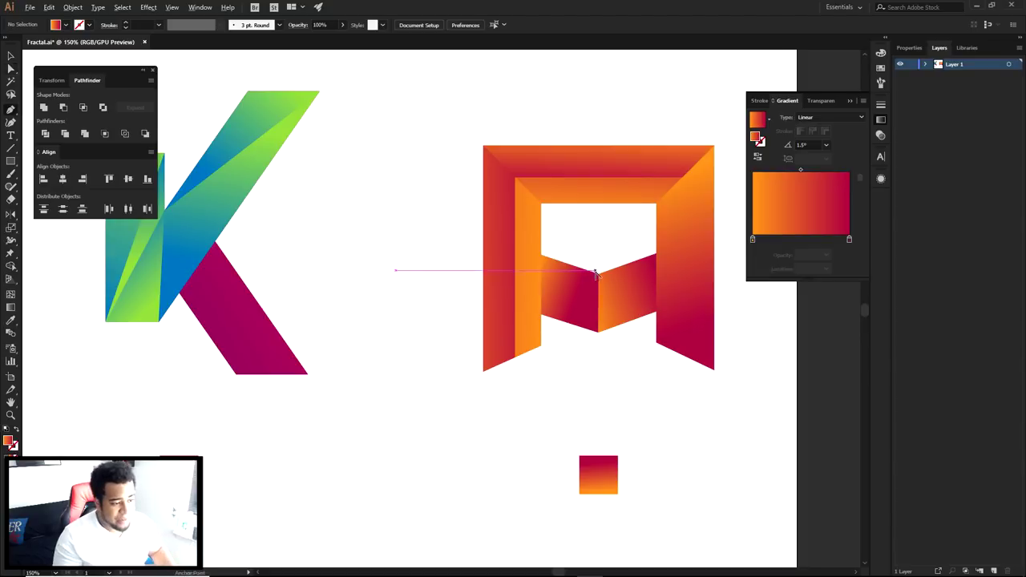
scroll(601, 272, up, 1)
click(599, 298)
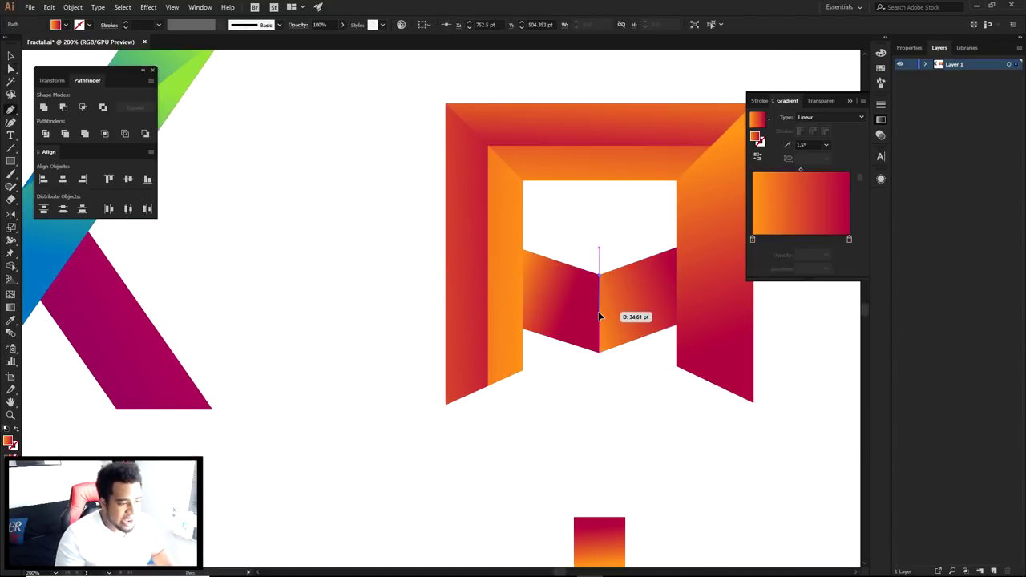
click(523, 294)
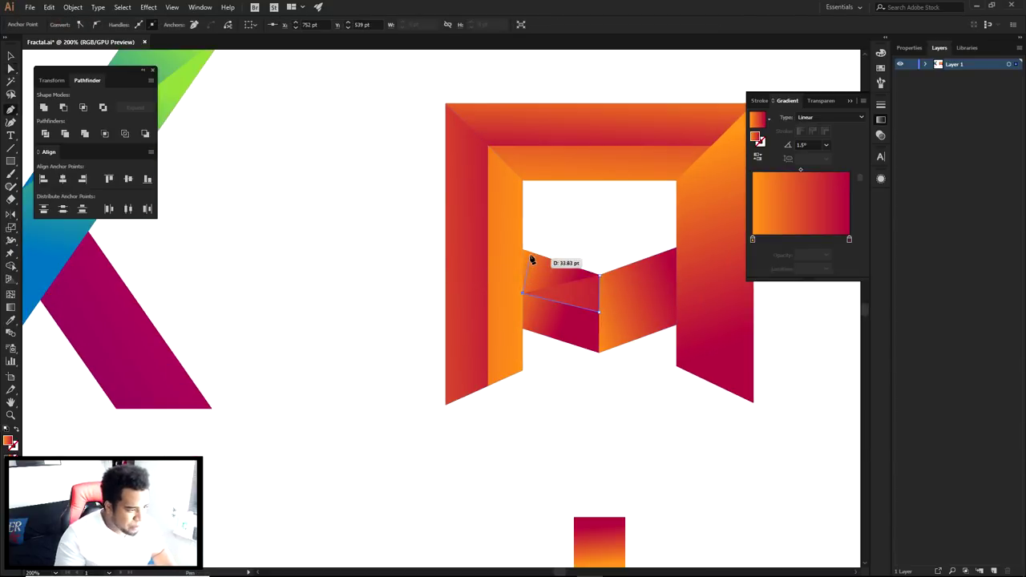
click(523, 251)
click(600, 276)
key(a)
drag(599, 312, 598, 321)
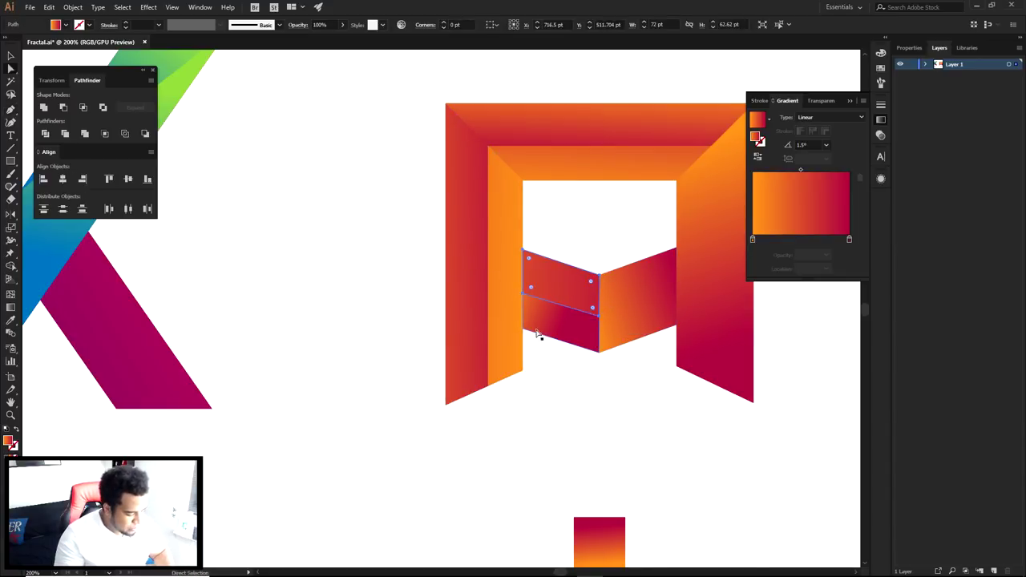
click(559, 206)
scroll(583, 230, down, 2)
drag(619, 241, 658, 258)
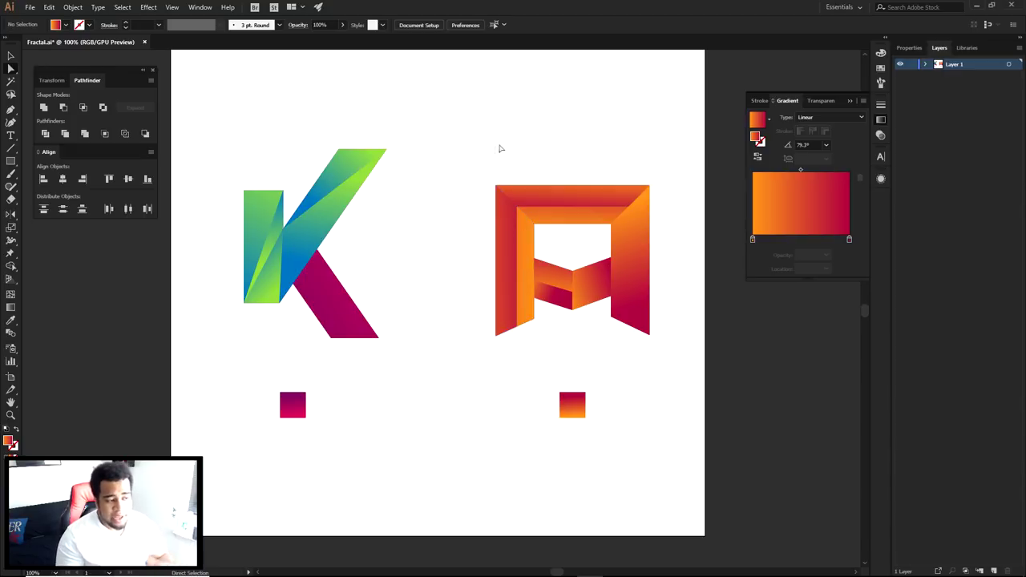
drag(448, 146, 719, 377)
click(702, 375)
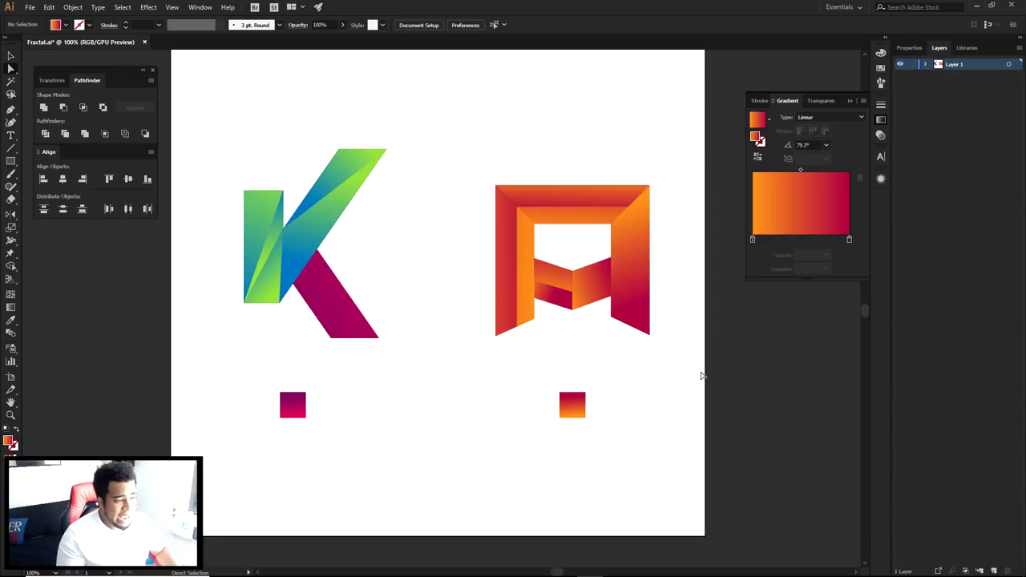